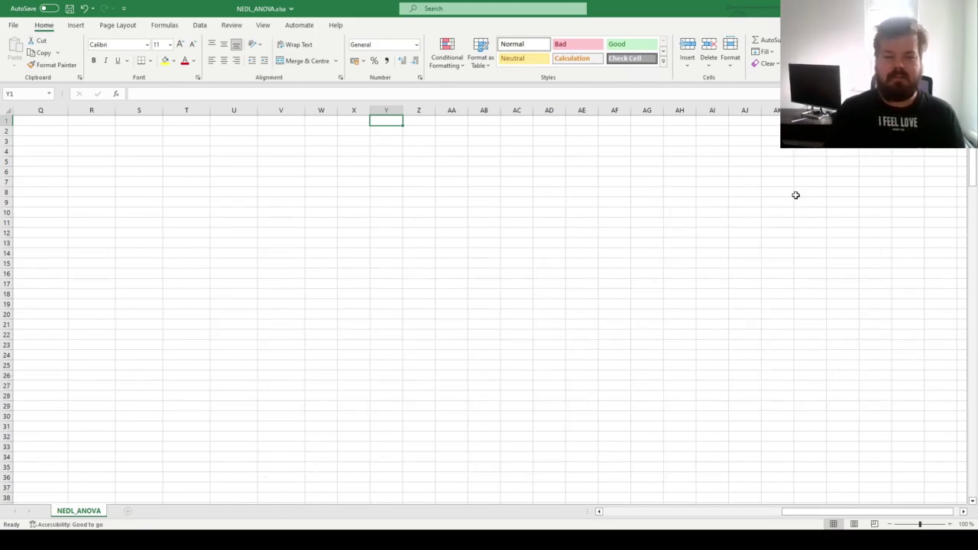
Step: Examine the pumpkin dataset's weight, variety and fertiliser columns at the start of the sheet
key(ctrl+Left)
key(ctrl+Left)
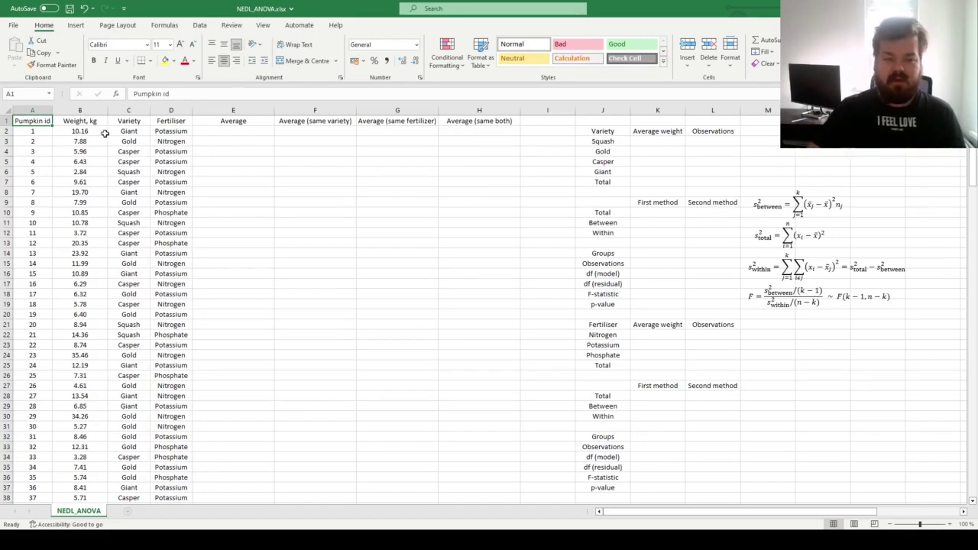
click(79, 121)
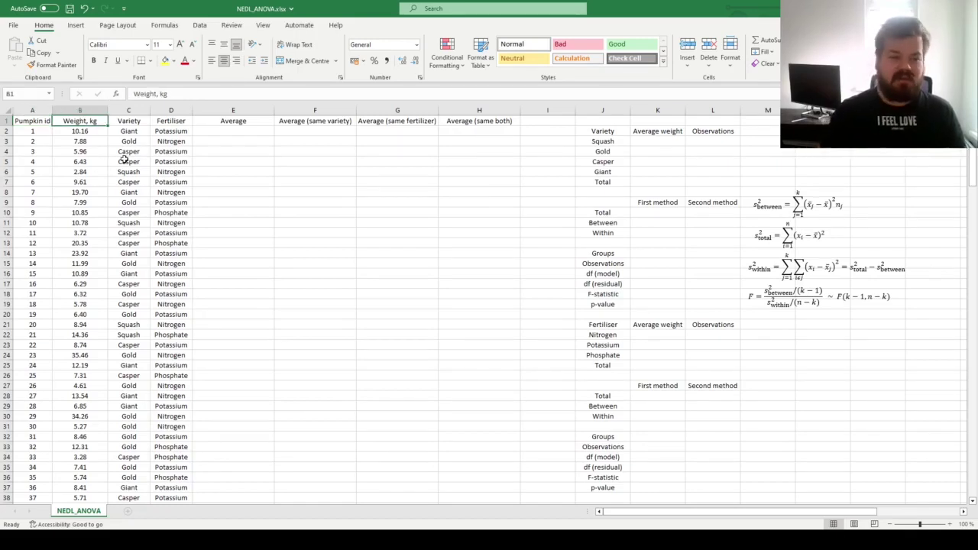
key(ctrl+shift+Down)
key(ctrl+shift+Up)
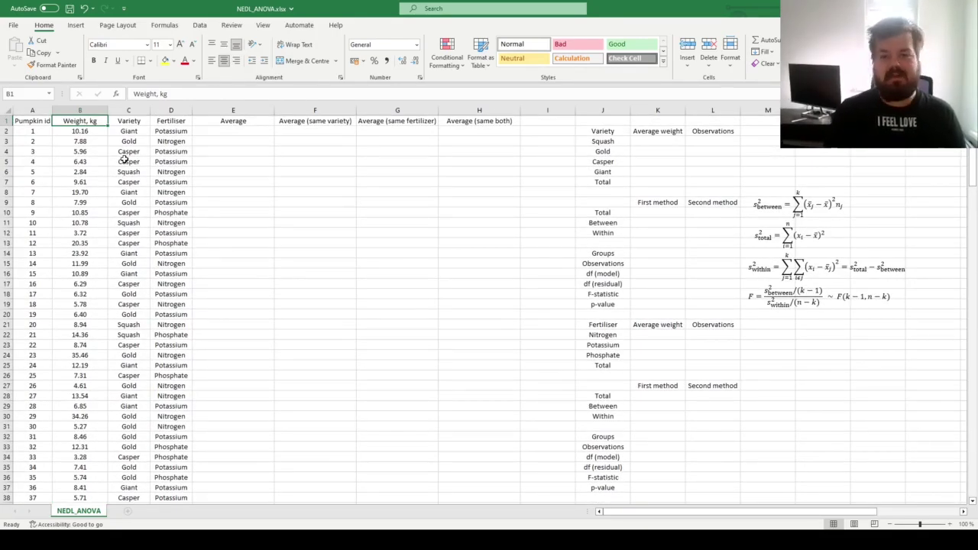
key(Right)
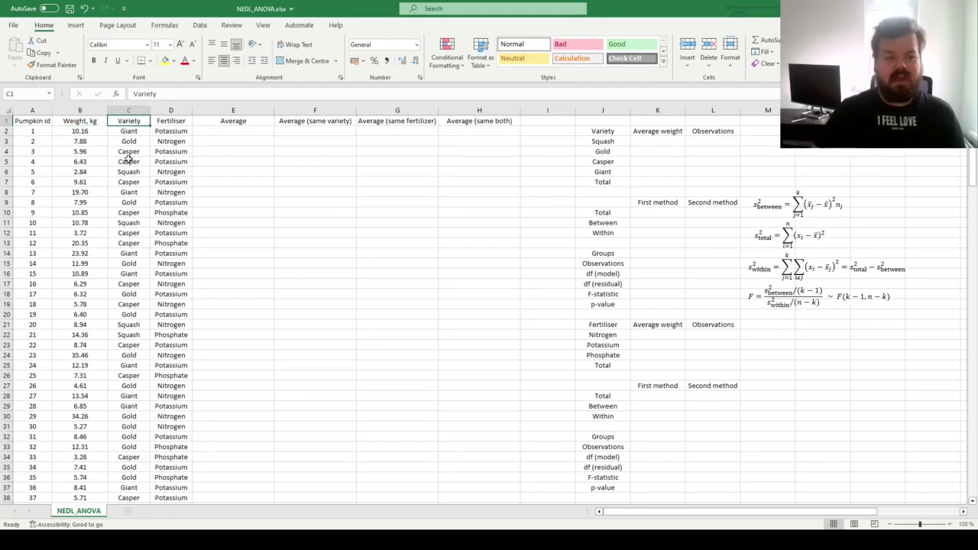
drag(136, 121, 172, 121)
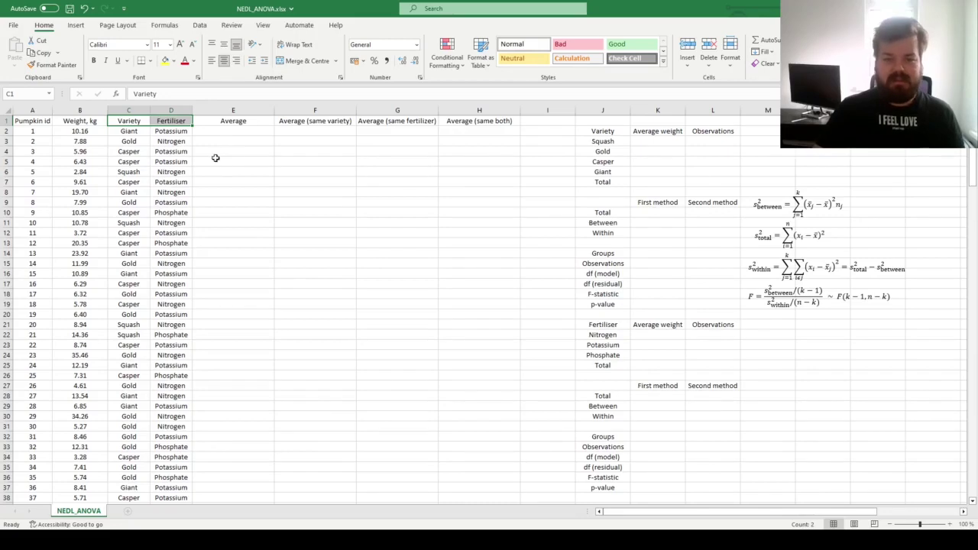
Step: Review the variety and fertiliser groups in the data and summary tables, together with the total sum of squares formula
drag(602, 142, 617, 170)
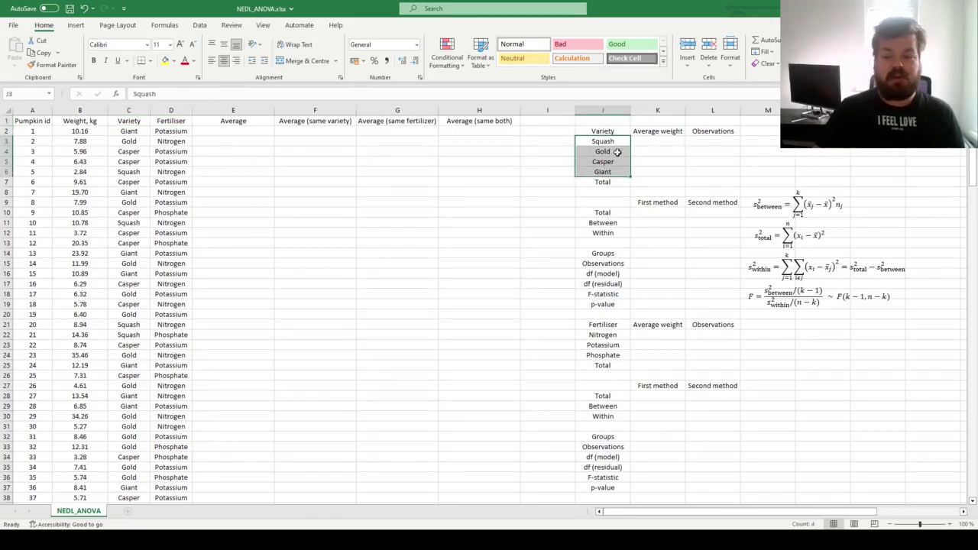
drag(171, 132, 188, 170)
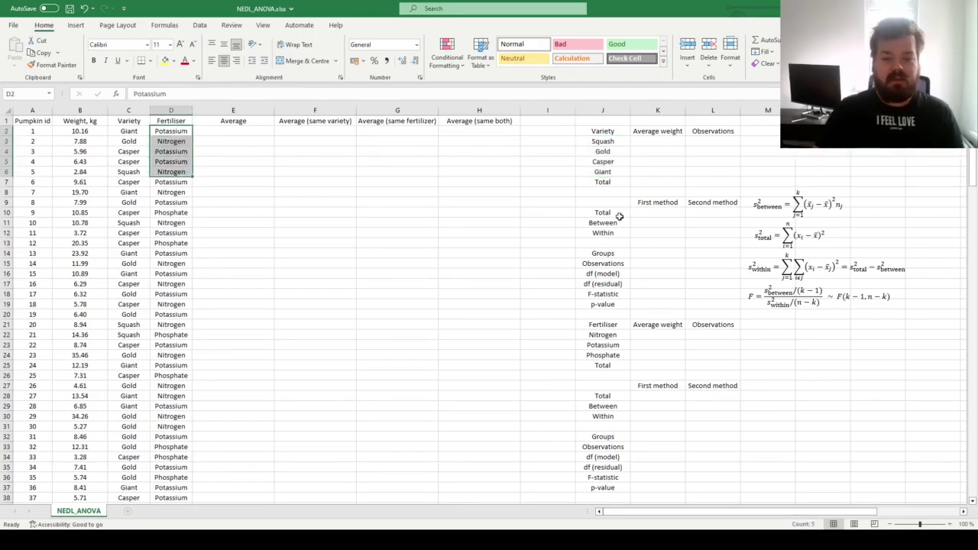
click(616, 336)
click(611, 344)
click(604, 355)
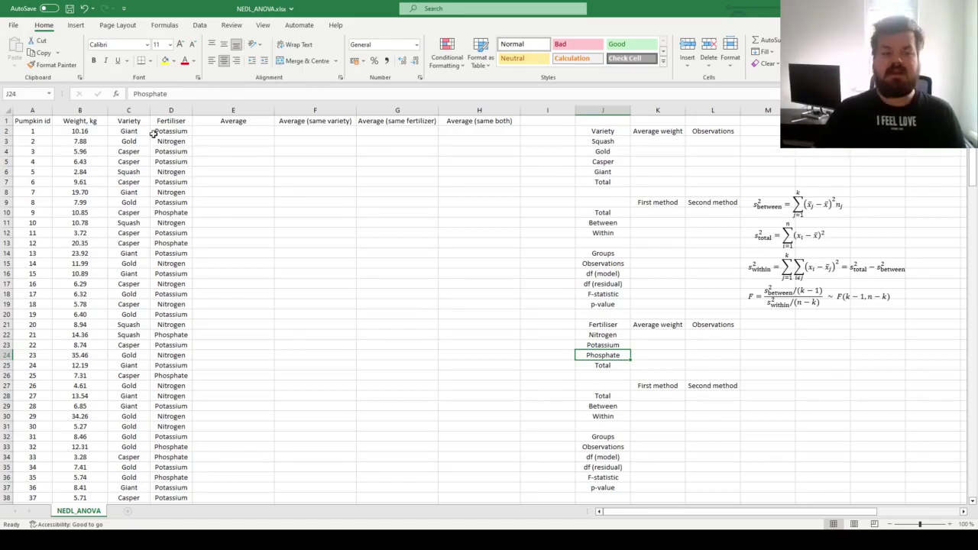
drag(136, 134, 134, 159)
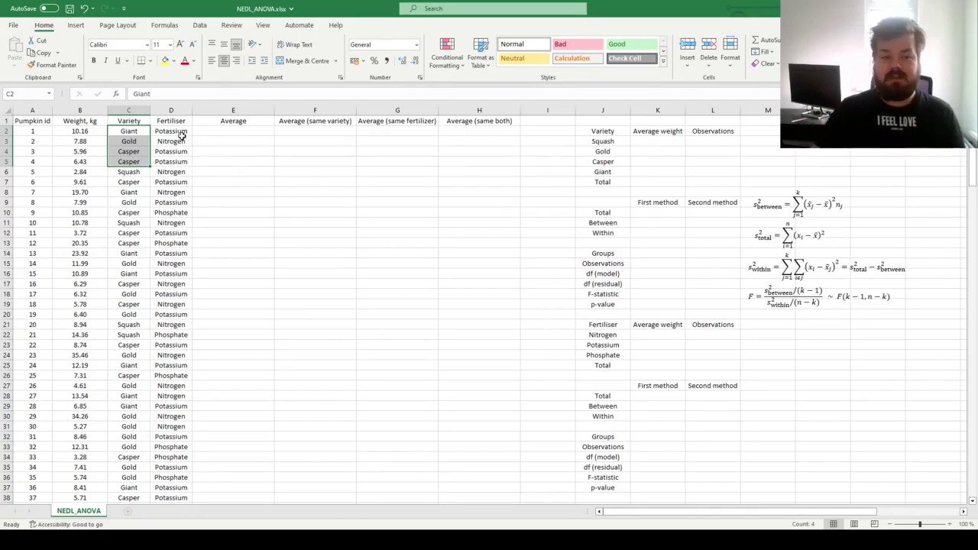
drag(182, 135, 177, 153)
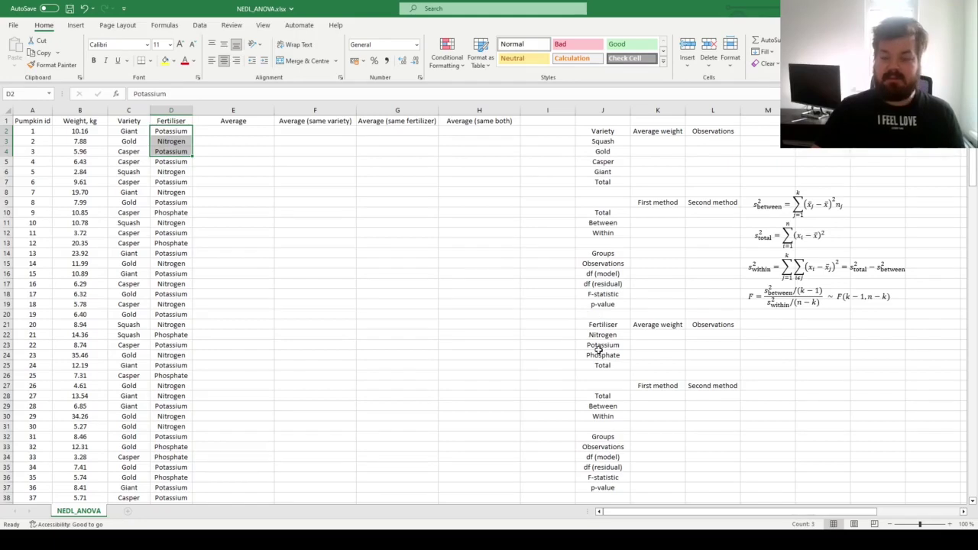
drag(603, 335, 603, 354)
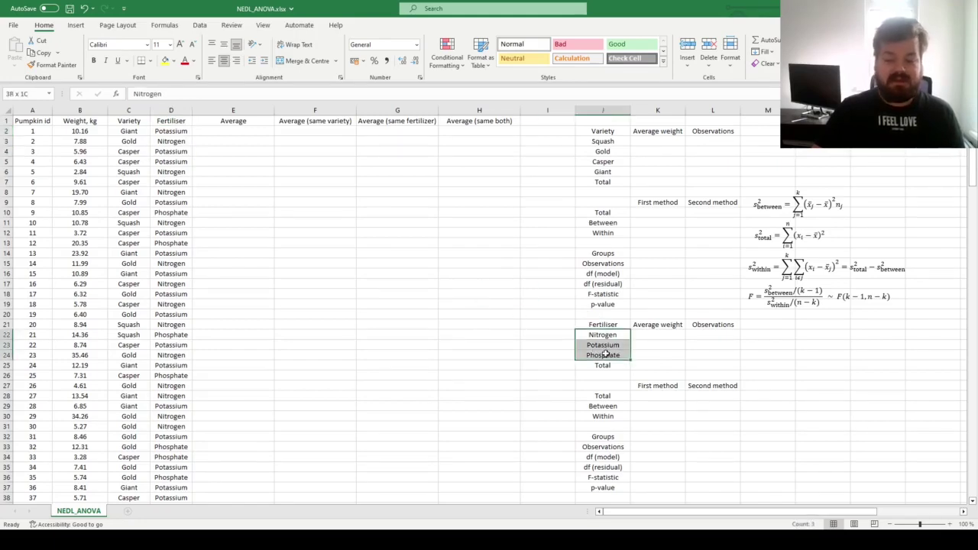
click(78, 133)
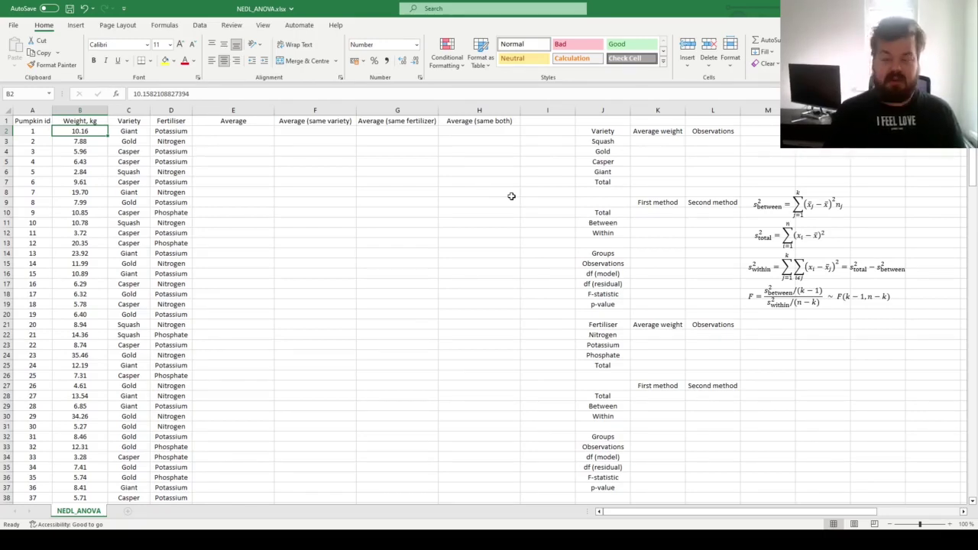
click(760, 238)
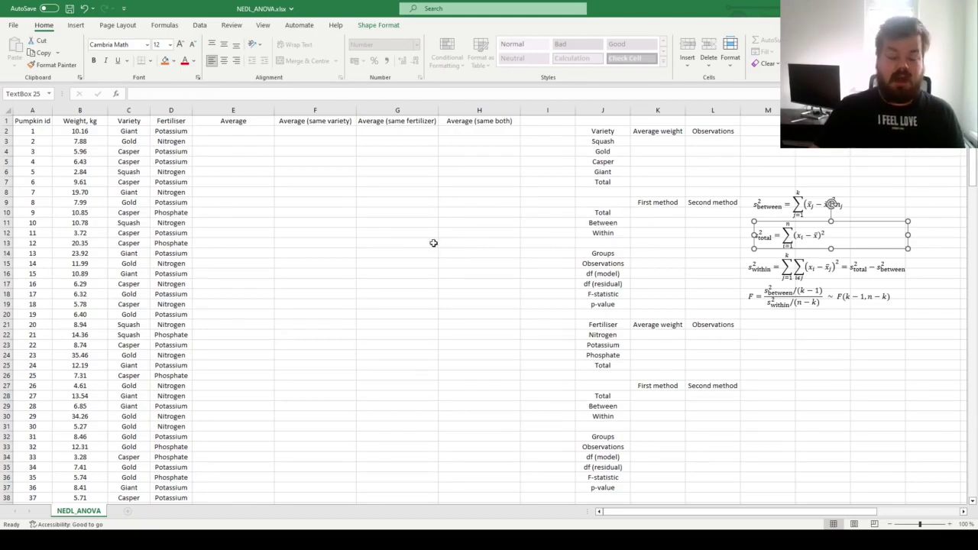
drag(130, 131, 128, 171)
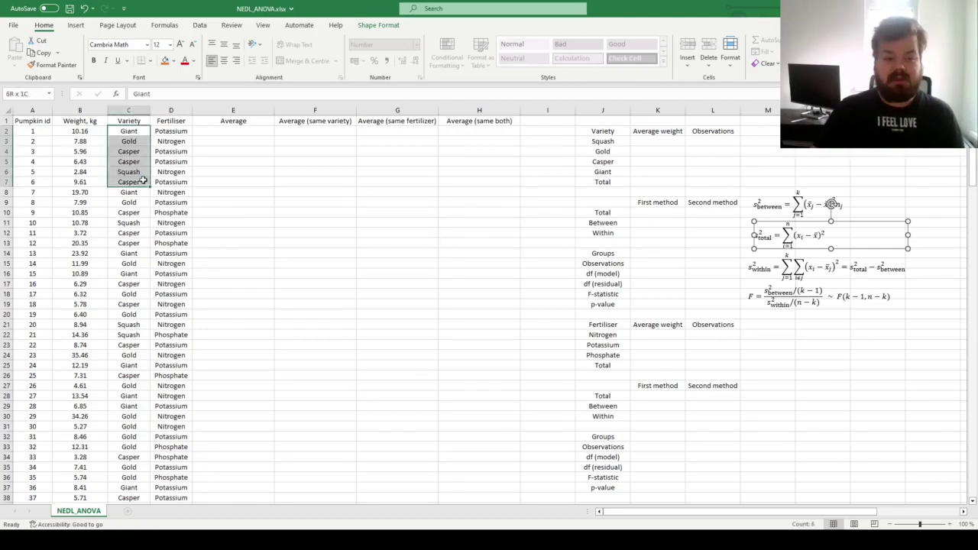
drag(171, 130, 171, 171)
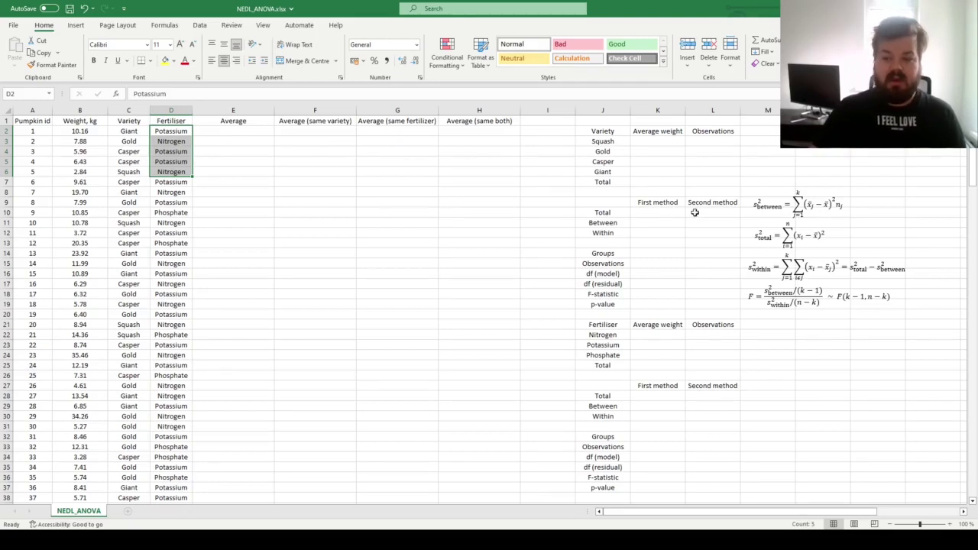
Step: Calculate the overall average weight in E2 with =AVERAGE($B$2:$B$201) and fill it down the Average column
click(231, 133)
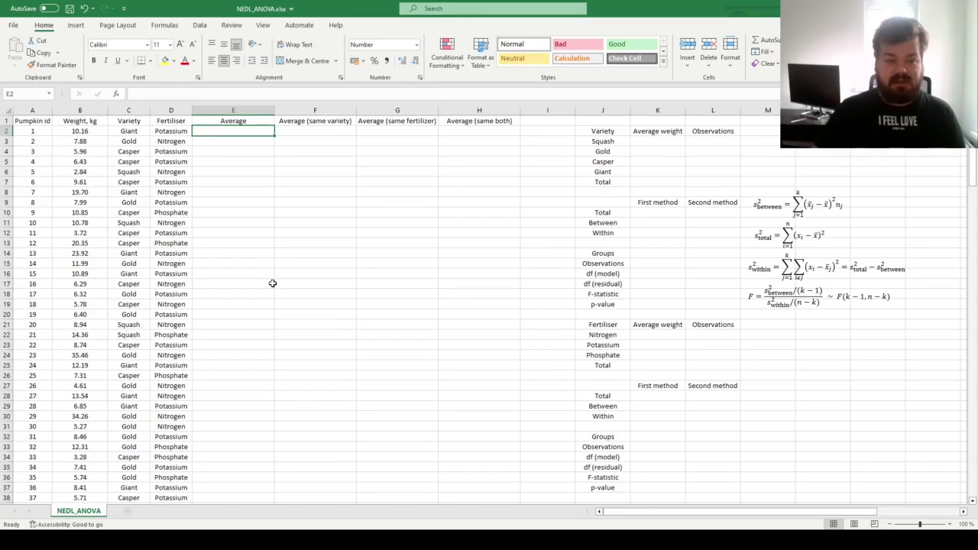
text(=AVERAGE()
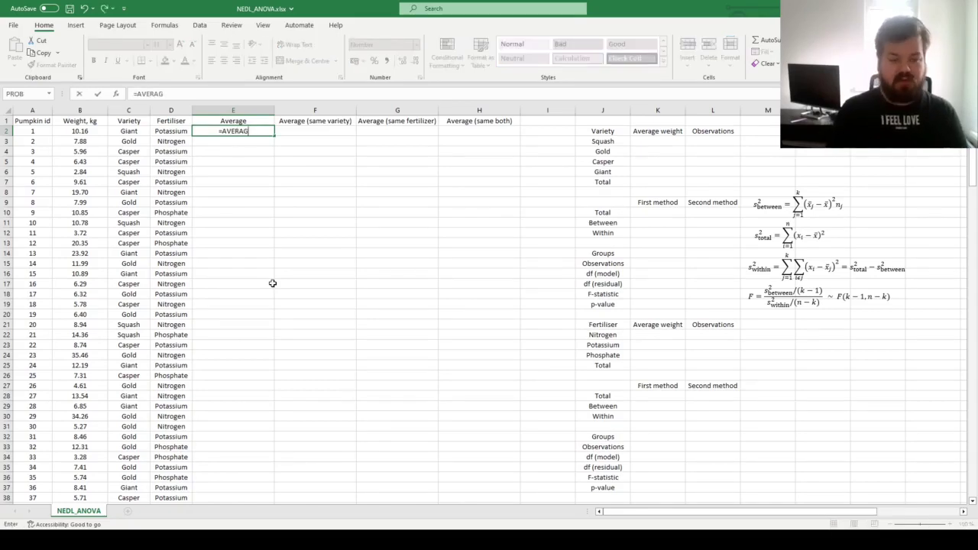
click(81, 132)
key(ctrl+shift+Down)
click(198, 94)
key(F4)
text())
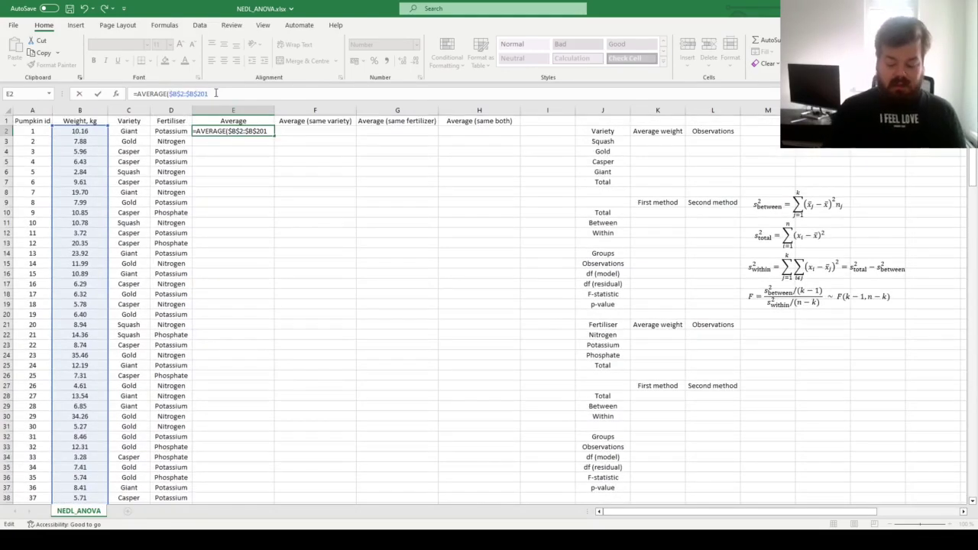
key(ctrl+Return)
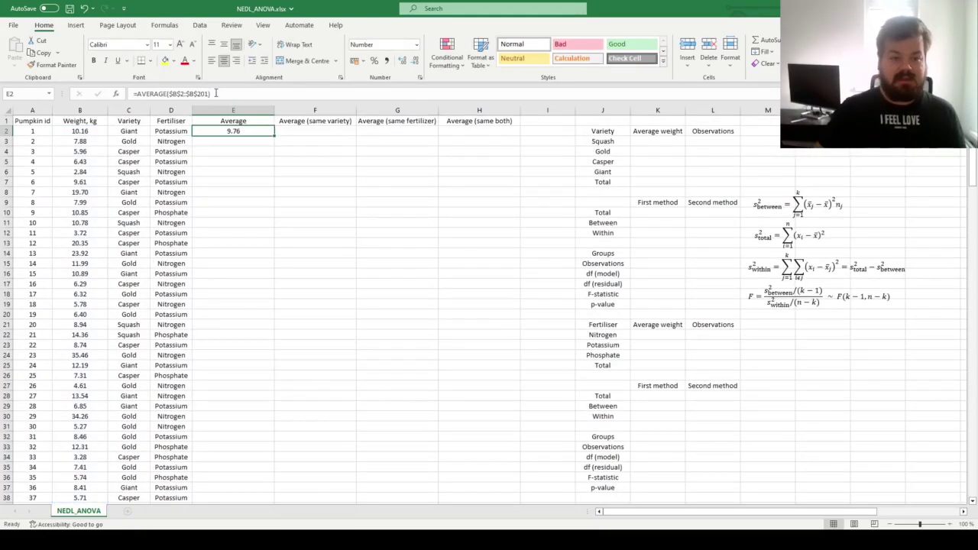
double_click(273, 136)
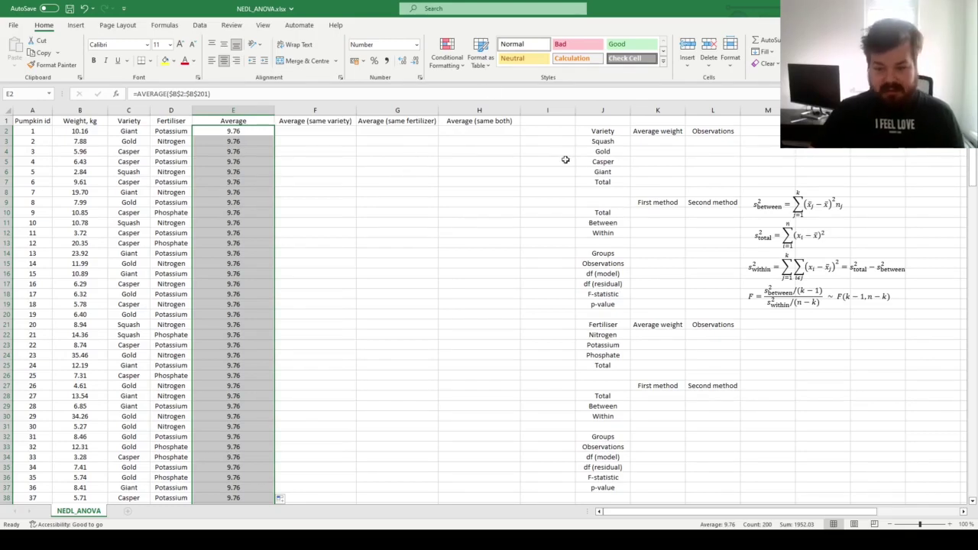
Step: Calculate the first-method total sum of squares for variety in K10 with =SUM((B2:B201-E2:E201)^2)
click(659, 214)
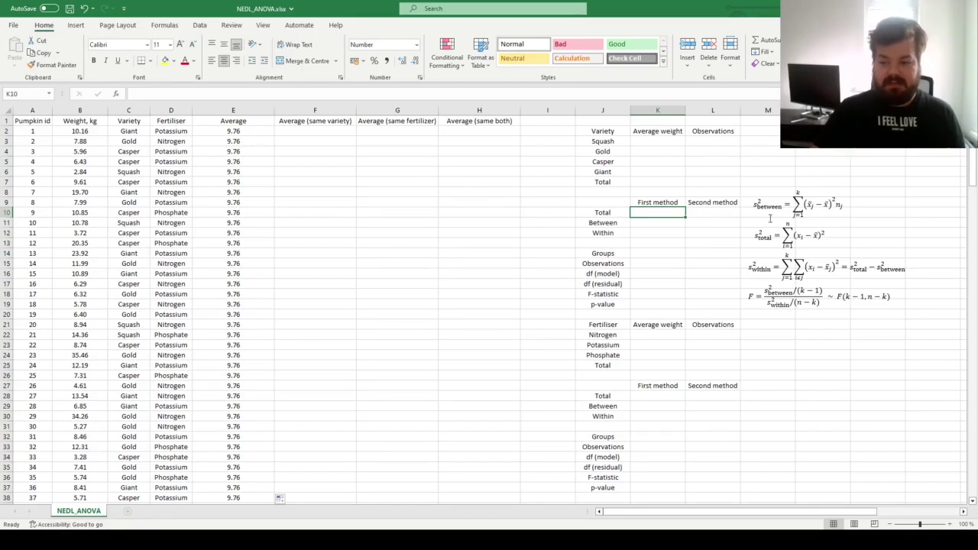
text(=SUM(()
click(85, 130)
key(ctrl+shift+Down)
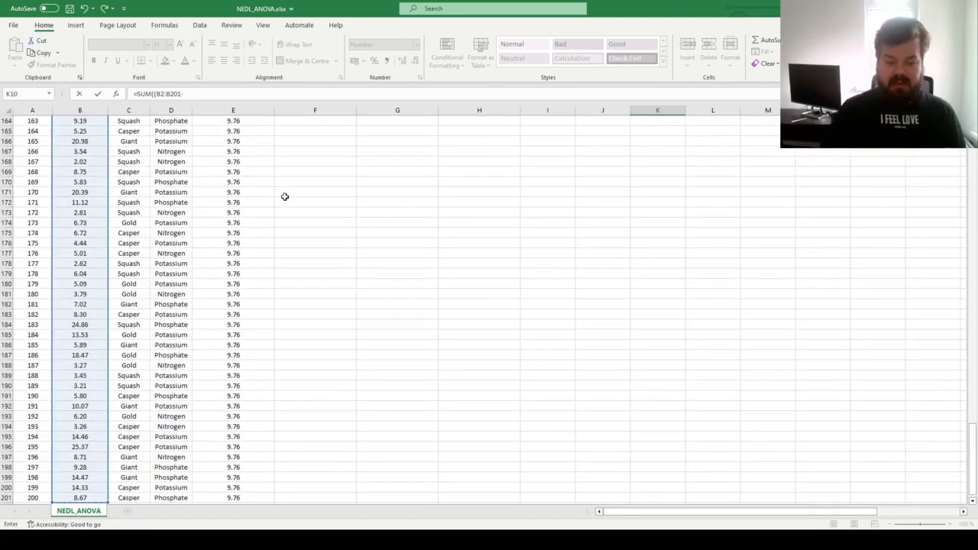
click(235, 197)
key(ctrl+Up)
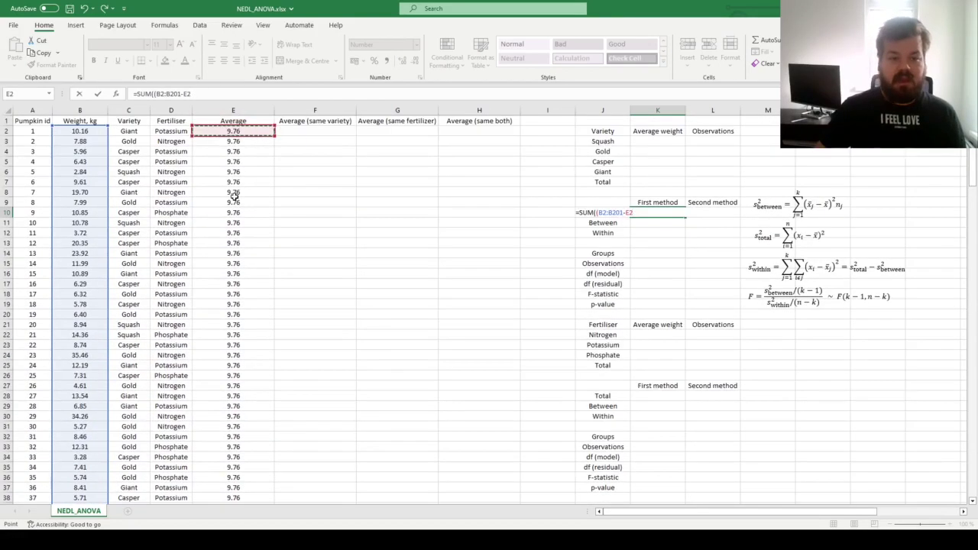
key(ctrl+shift+Down)
text()^2)
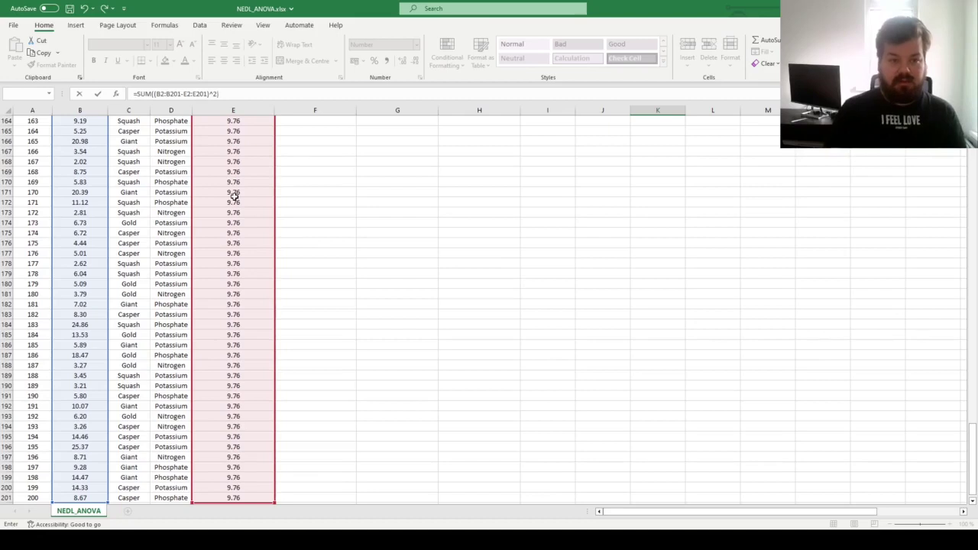
key(Return)
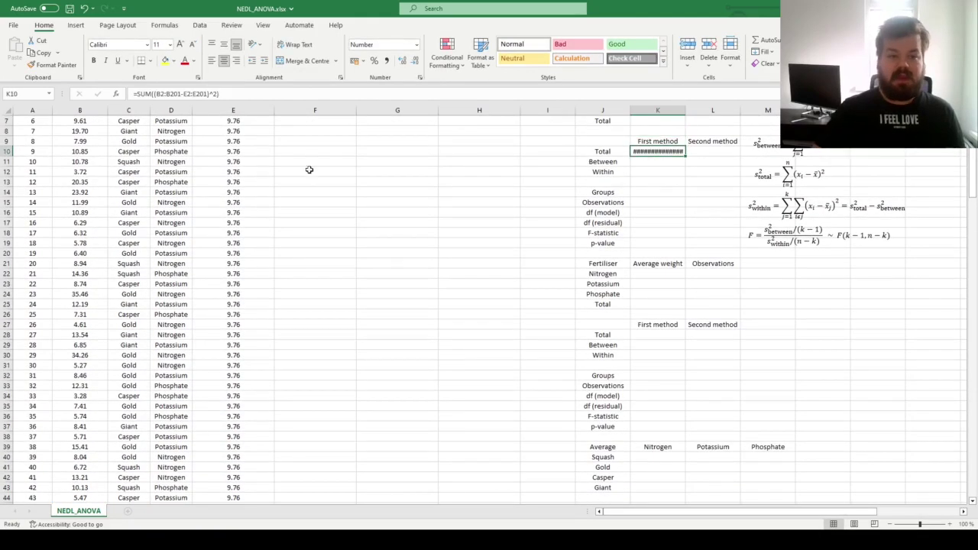
scroll(235, 197, up, 2)
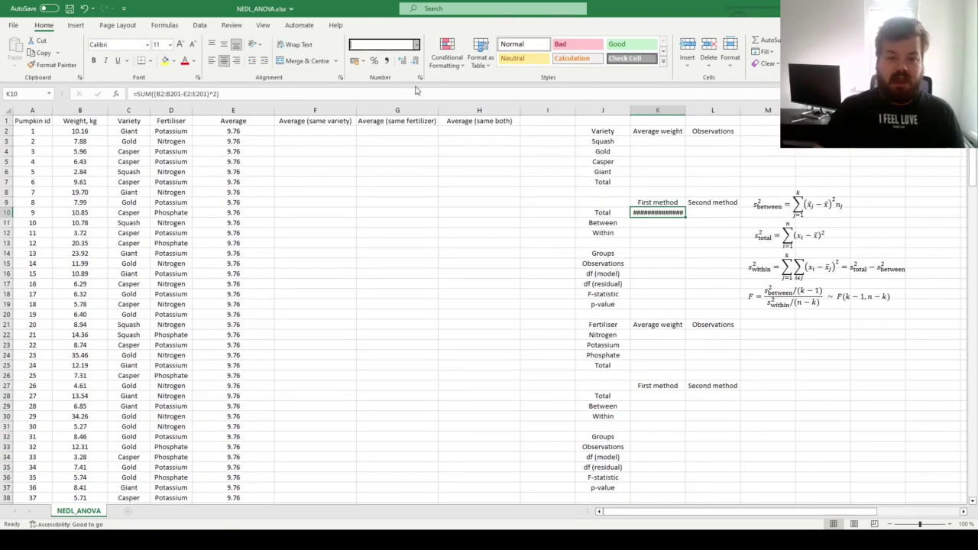
double_click(662, 213)
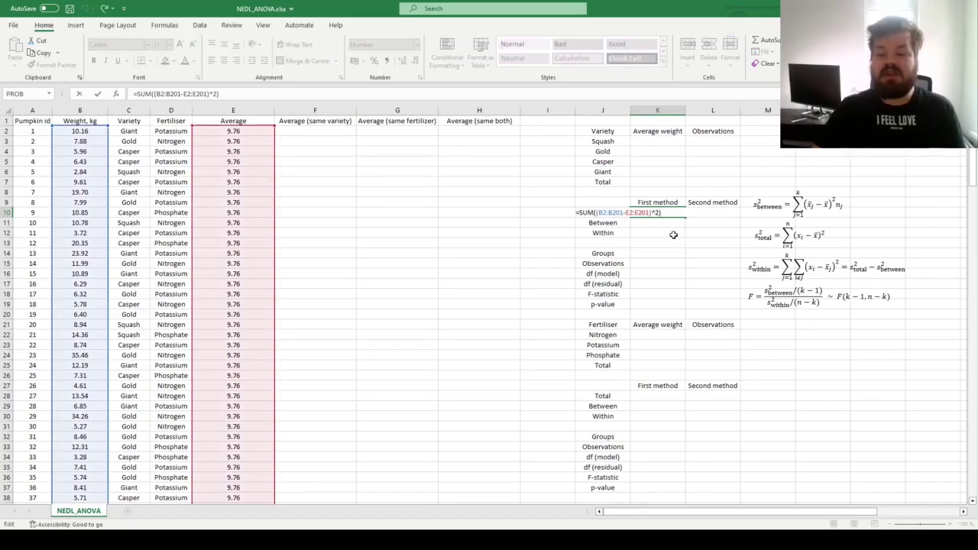
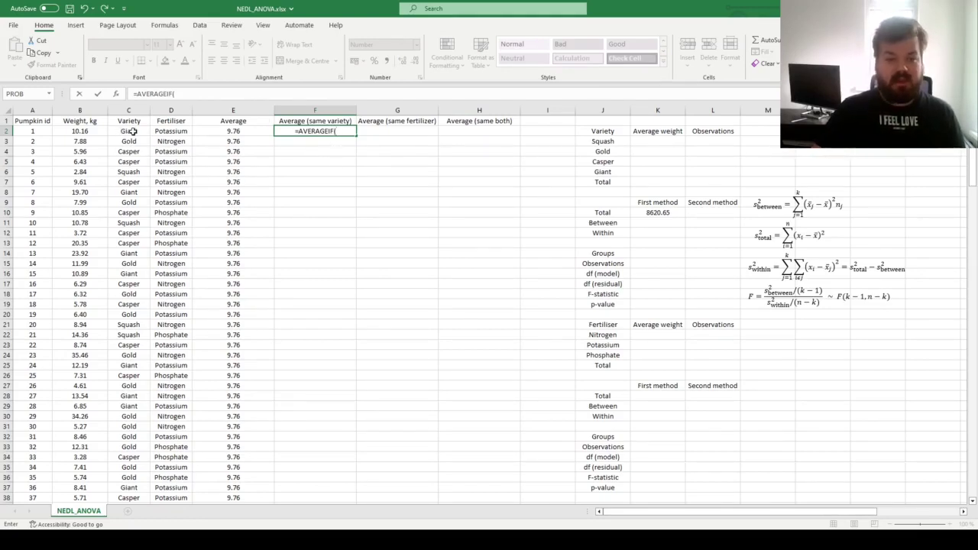
Step: Calculate the same-variety average weight in F2 with =AVERAGEIF($C$2:$C$201,C2,$B$2:$B$201) and compare it with the overall average in E2
click(135, 134)
key(ctrl+shift+Down)
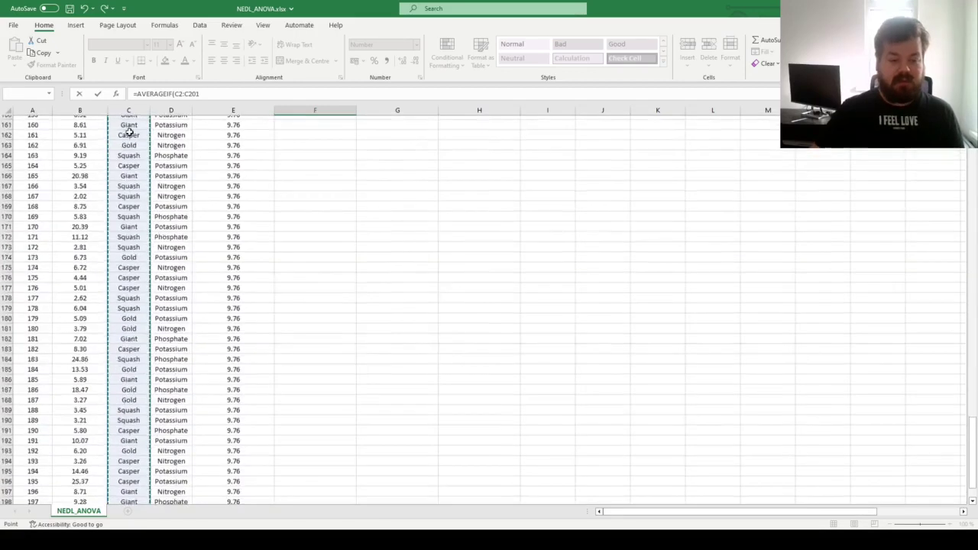
key(F4)
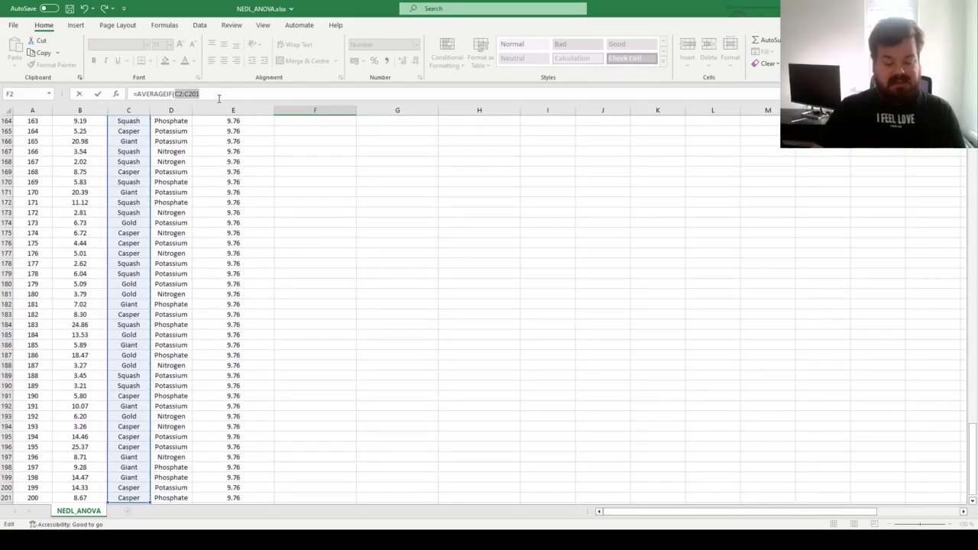
text(,)
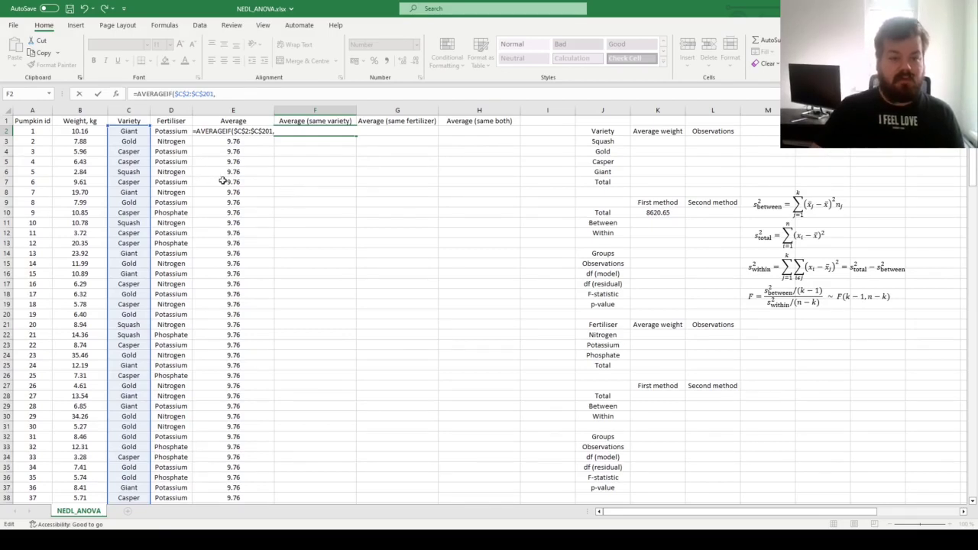
click(140, 132)
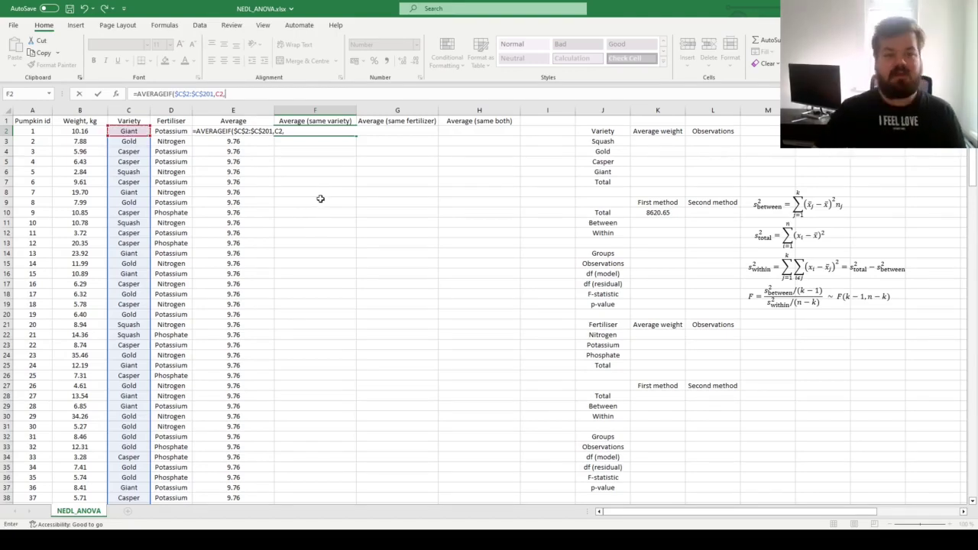
click(81, 132)
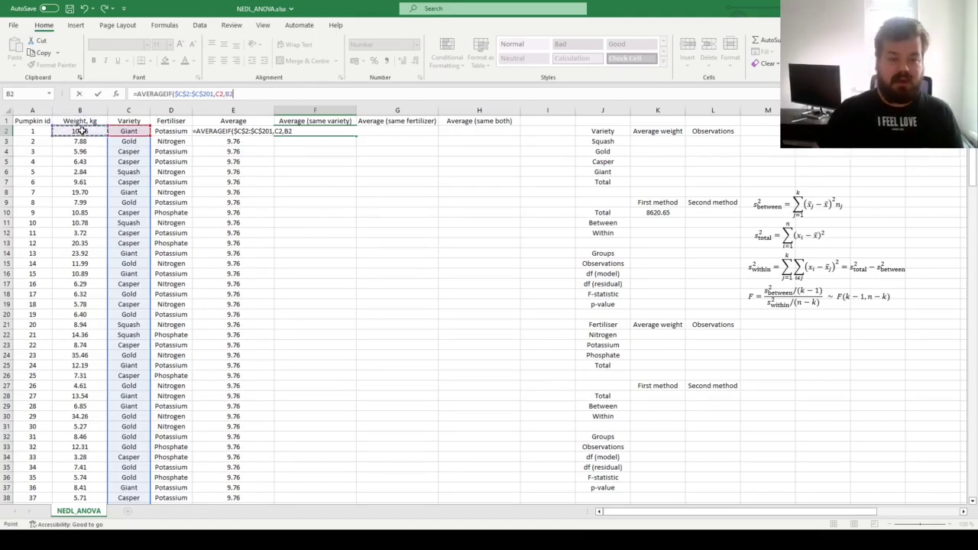
key(ctrl+shift+Down)
key(F4)
click(295, 94)
key(ctrl+Return)
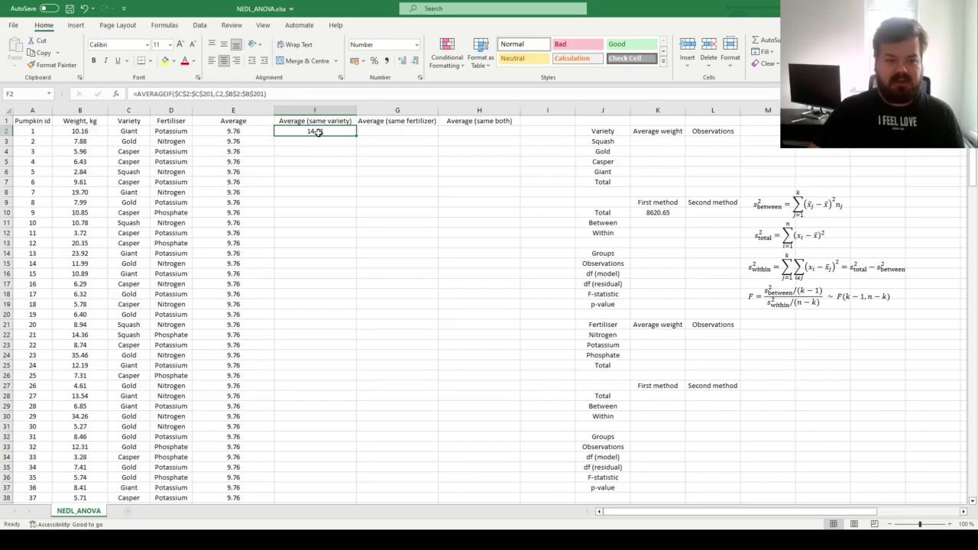
ctrl+click(248, 131)
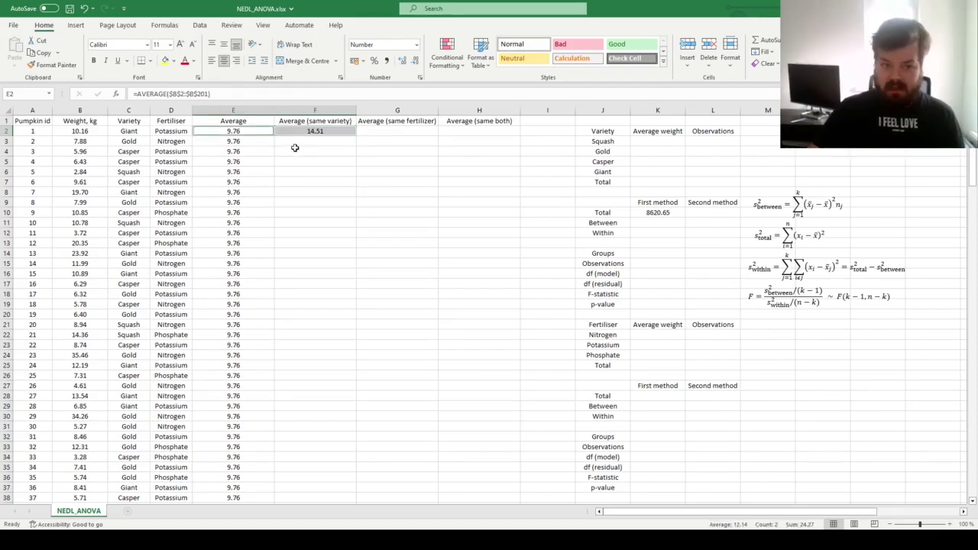
Step: Fill the same-variety average formula from F2 down column F and check the results for the first Gold and Squash pumpkins
click(306, 132)
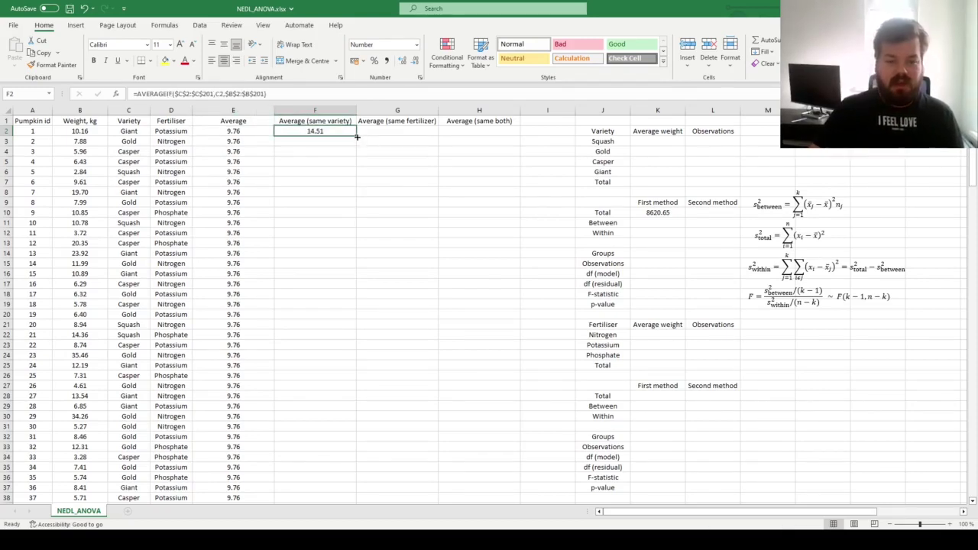
double_click(356, 135)
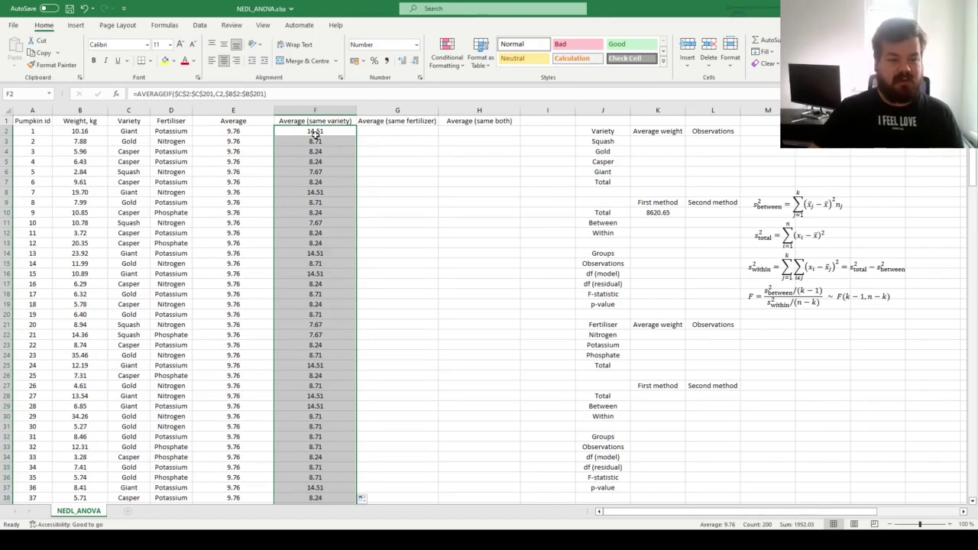
click(127, 140)
click(313, 140)
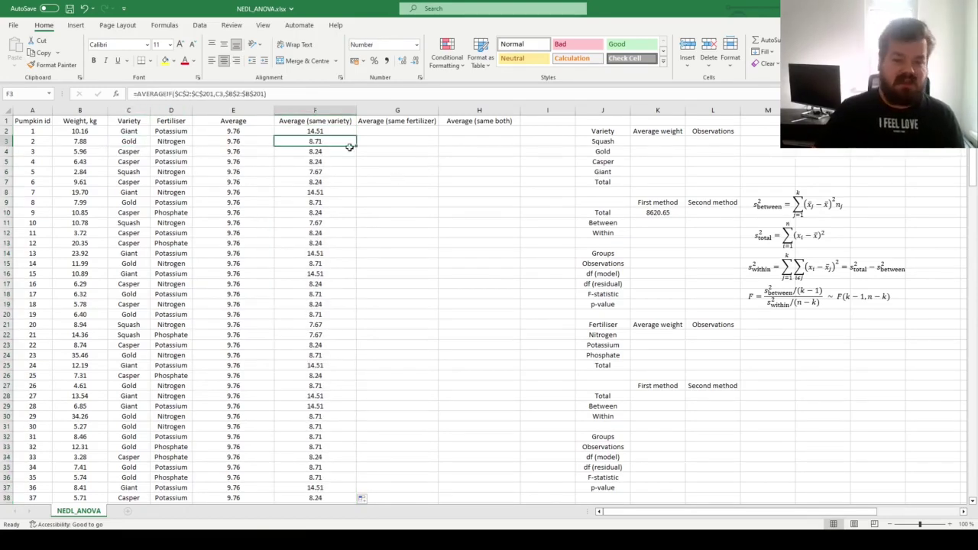
click(326, 174)
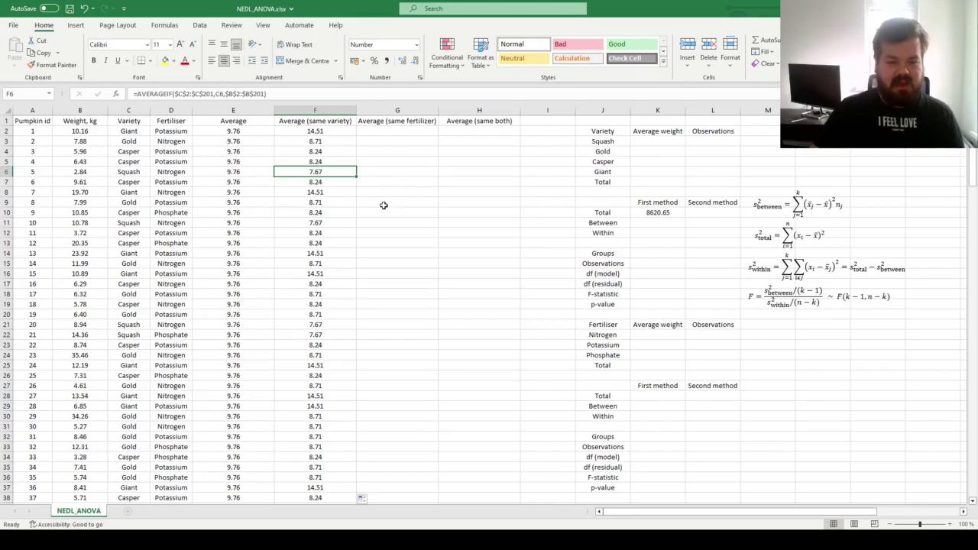
Step: Compare the same-variety averages of Gold, Casper, Squash and Giant pumpkins with their variety labels and the overall average
click(126, 263)
ctrl+click(321, 263)
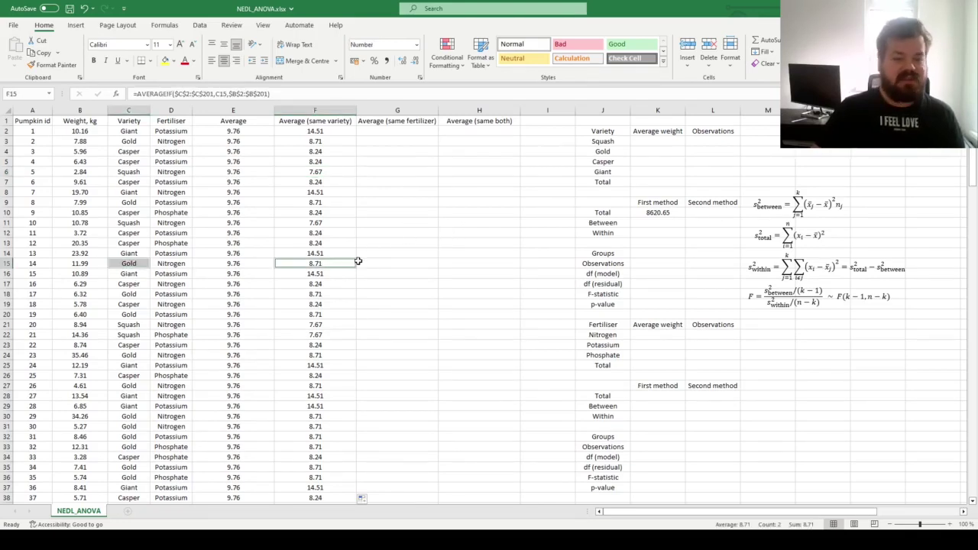
ctrl+click(320, 153)
click(329, 172)
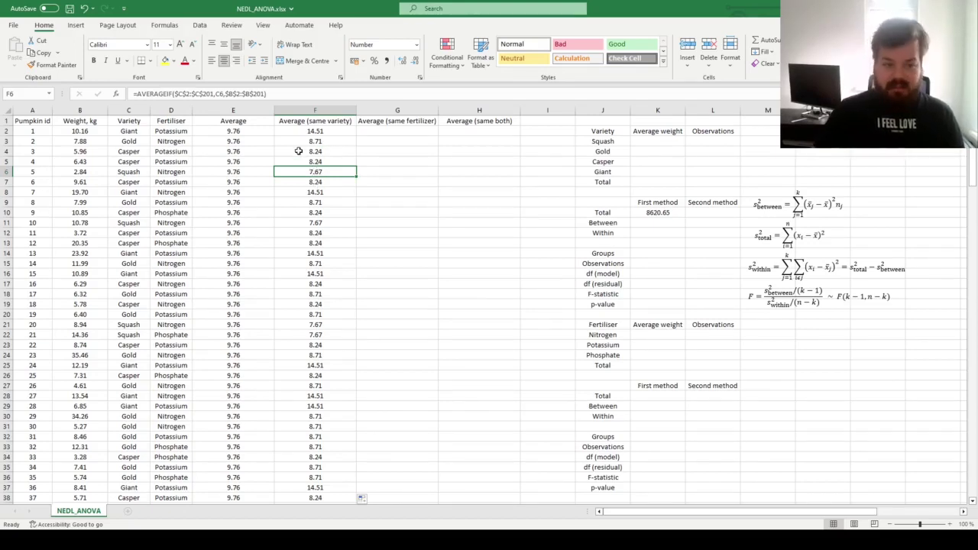
click(127, 131)
ctrl+click(310, 132)
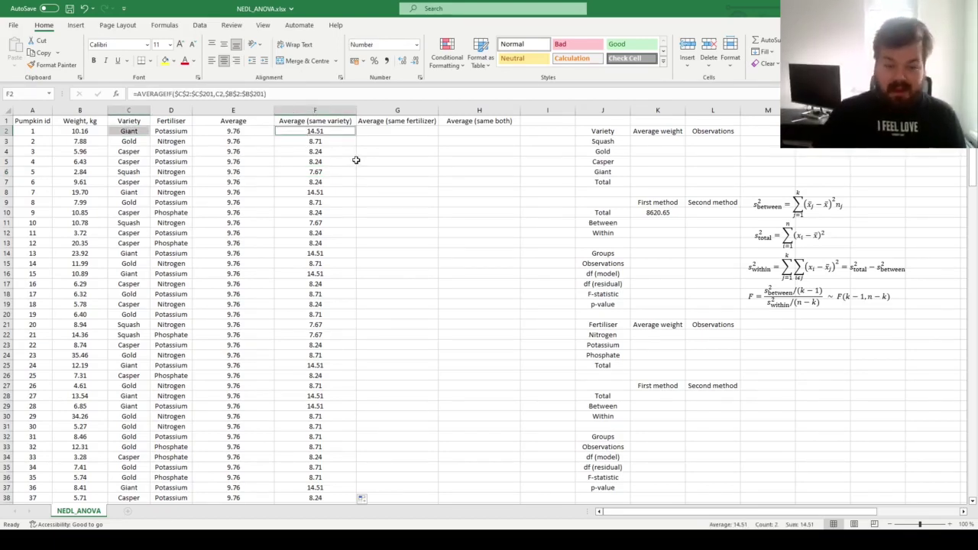
ctrl+click(246, 131)
click(354, 131)
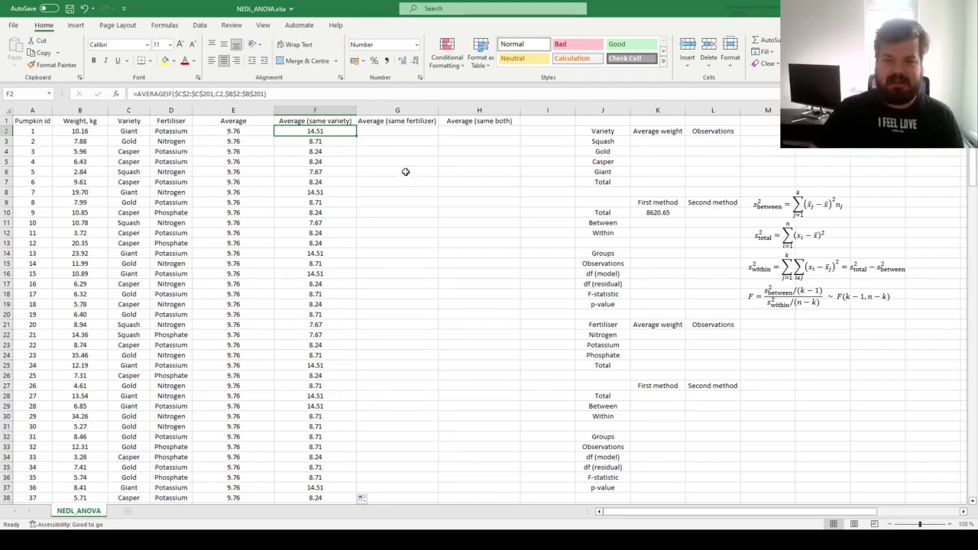
Step: Calculate the first-method between-group sum of squares for variety in K11 with =SUM((F2:F201-E2:E201)^2), shown to two decimals
click(641, 227)
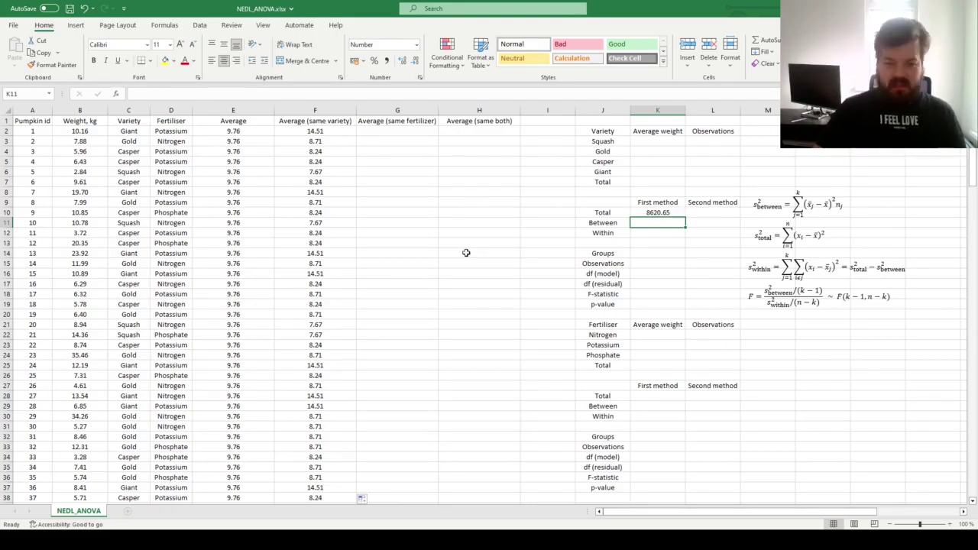
text(=SUM(()
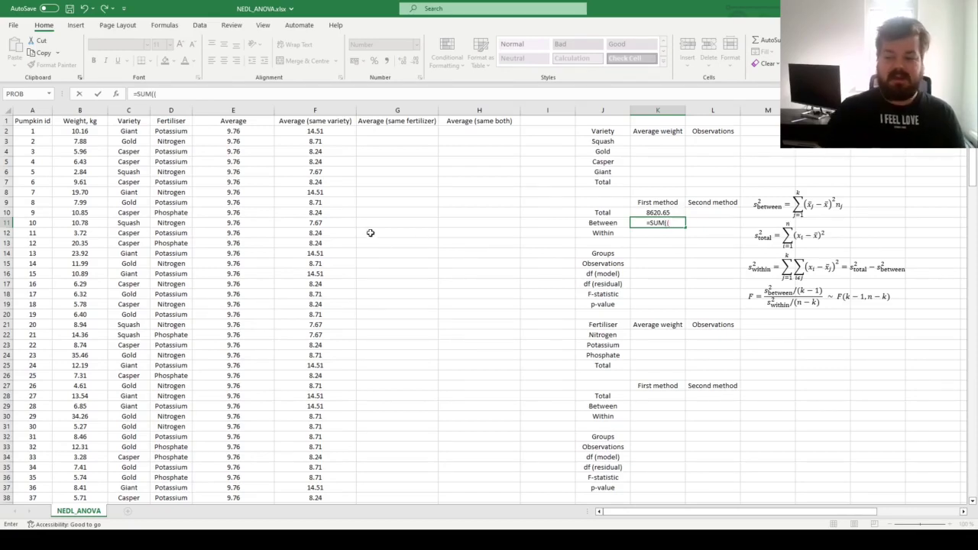
click(317, 131)
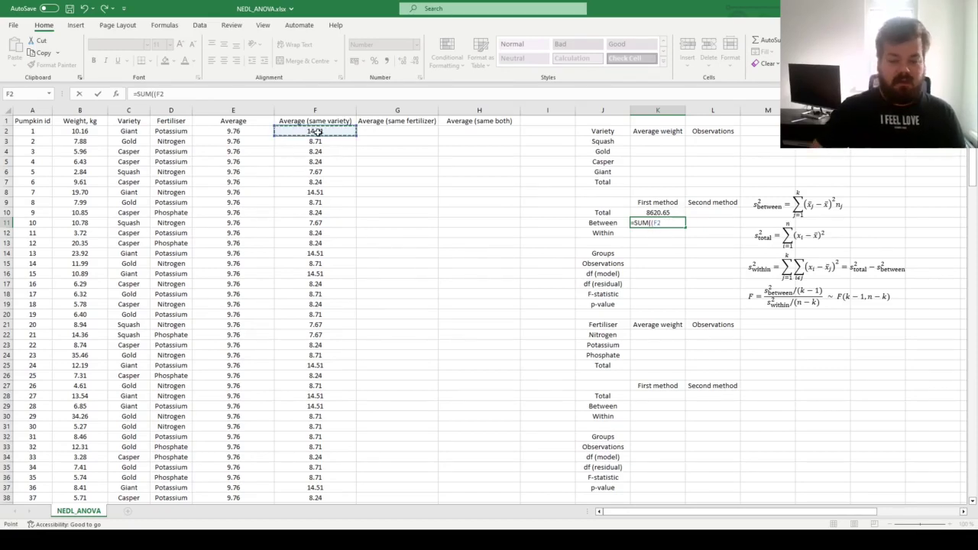
key(ctrl+shift+Down)
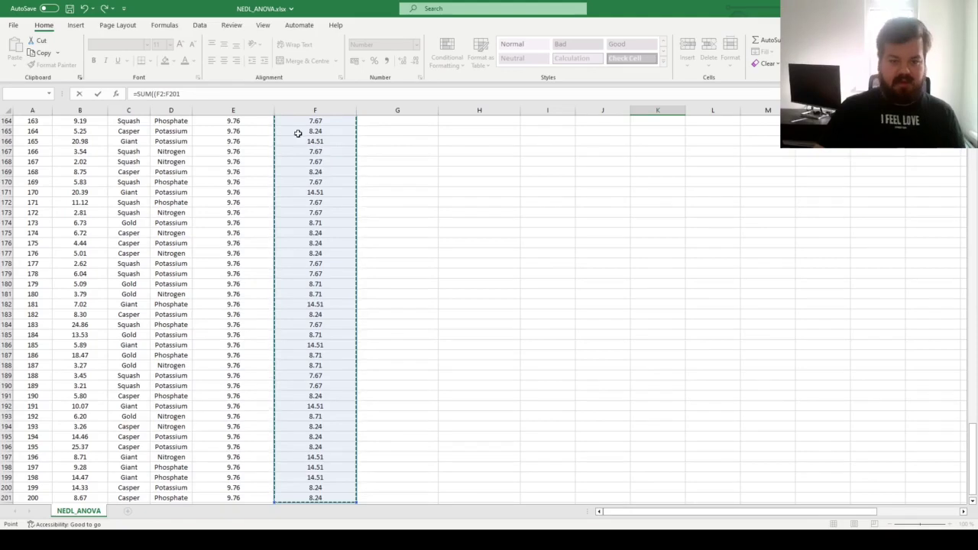
text(-)
click(256, 230)
key(ctrl+Up)
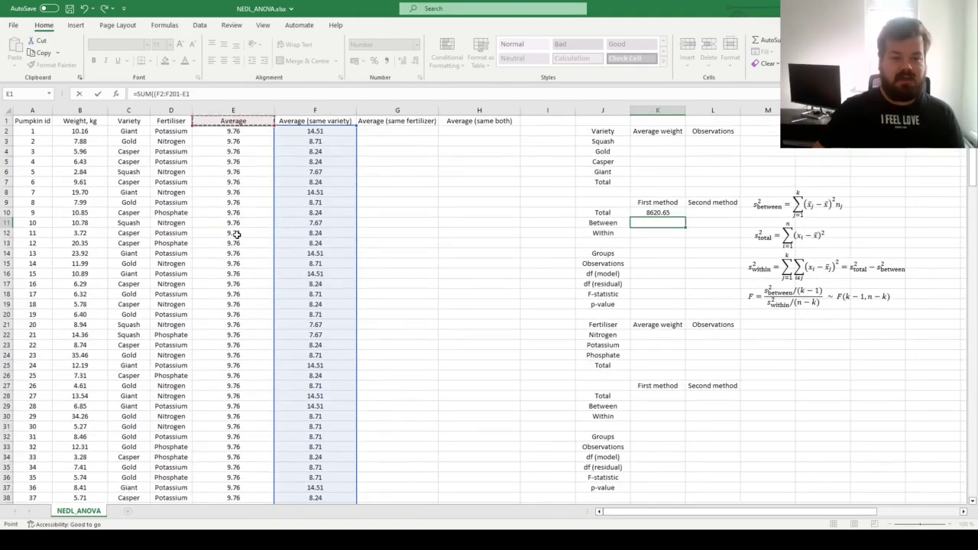
key(Down)
key(ctrl+shift+Down)
text()^2)
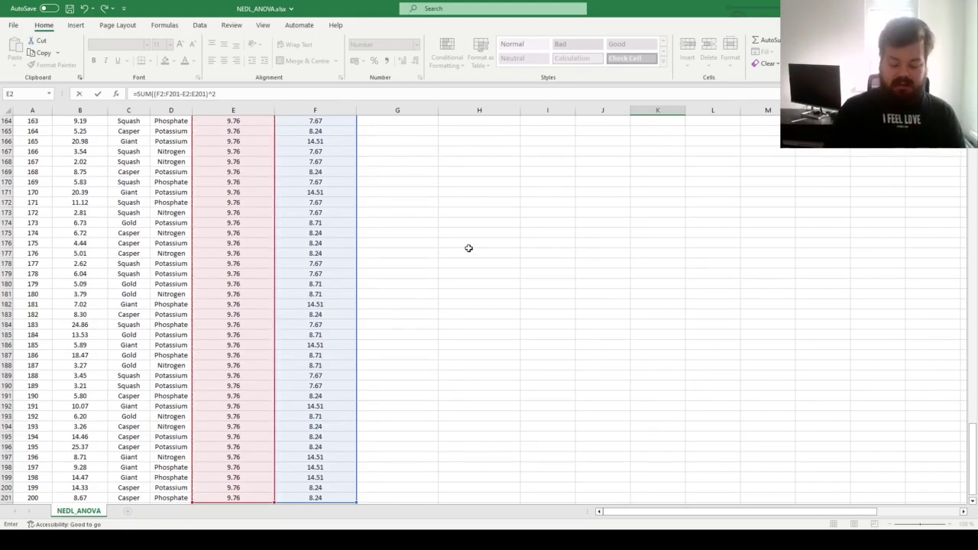
key(Return)
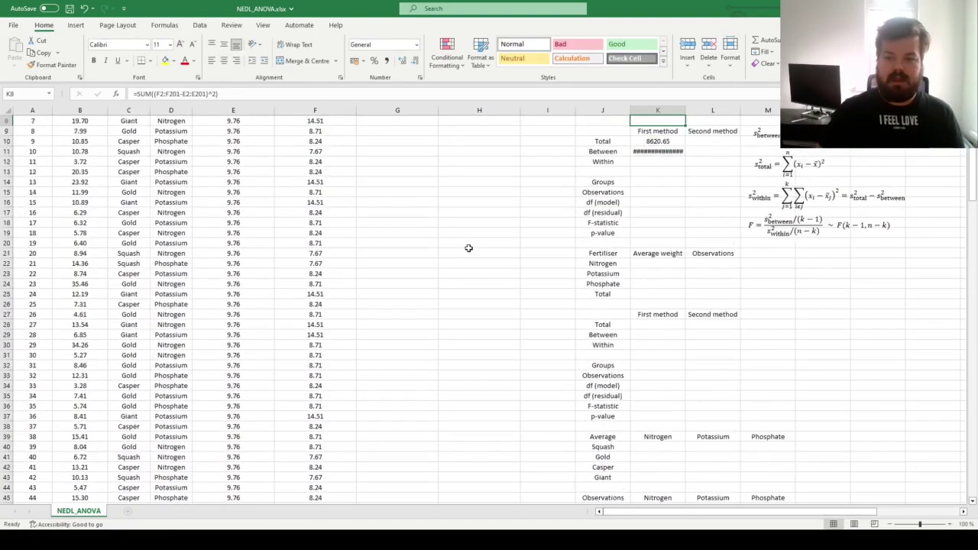
click(657, 202)
scroll(657, 202, up, 1)
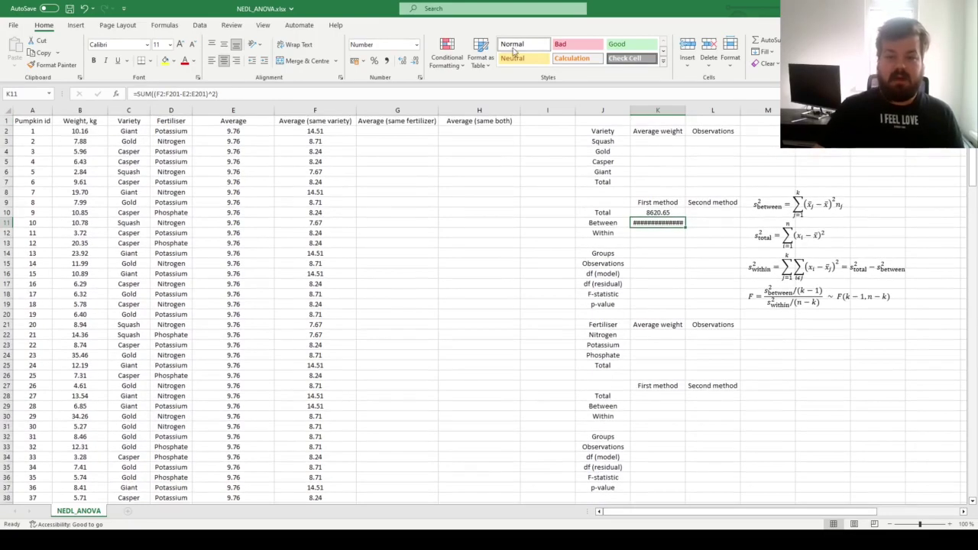
Step: Compare the first pumpkin's weight in B2 with its same-variety average in F2
click(658, 233)
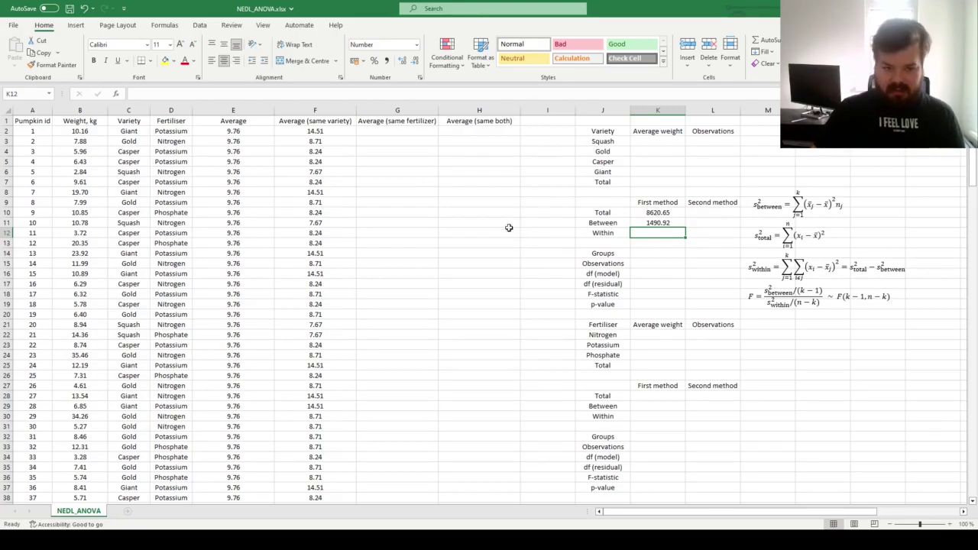
click(86, 134)
ctrl+click(314, 131)
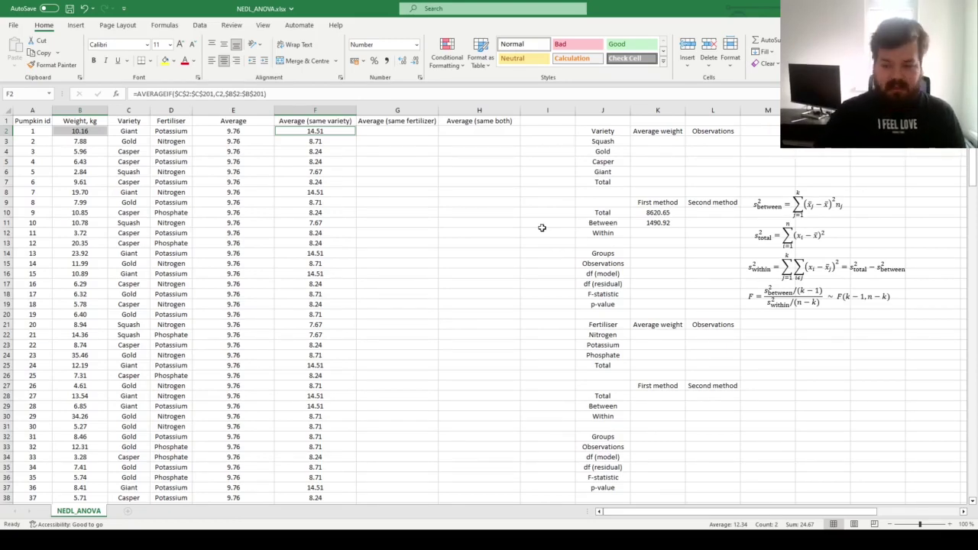
Step: Calculate the first-method within-group sum of squares for variety in K12 with =SUM((B2:B201-F2:F201)^2), shown to two decimals
click(654, 233)
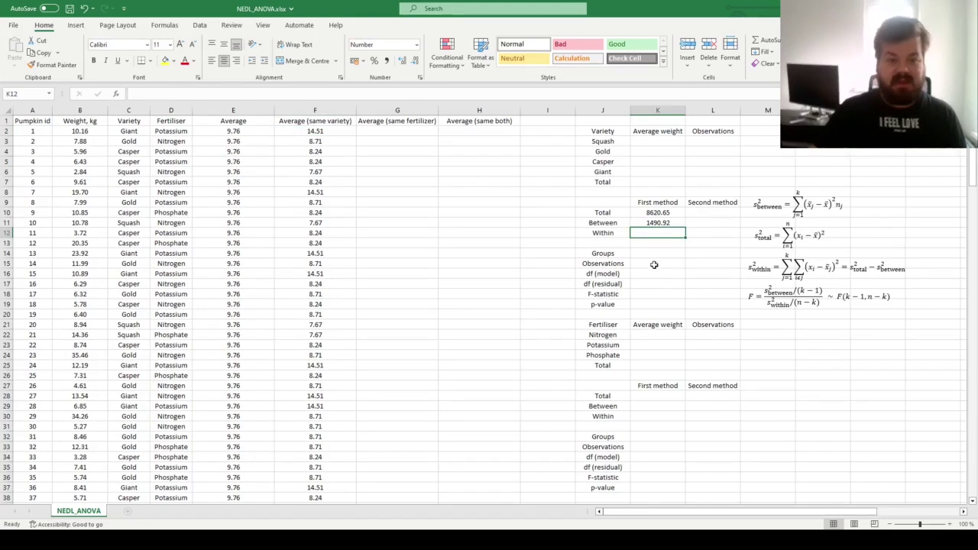
text(=SU)
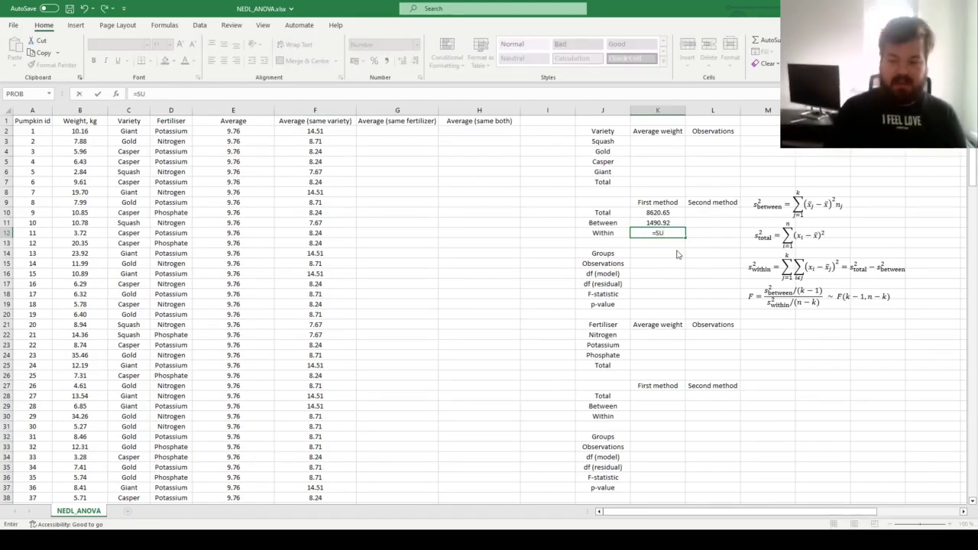
text(M(()
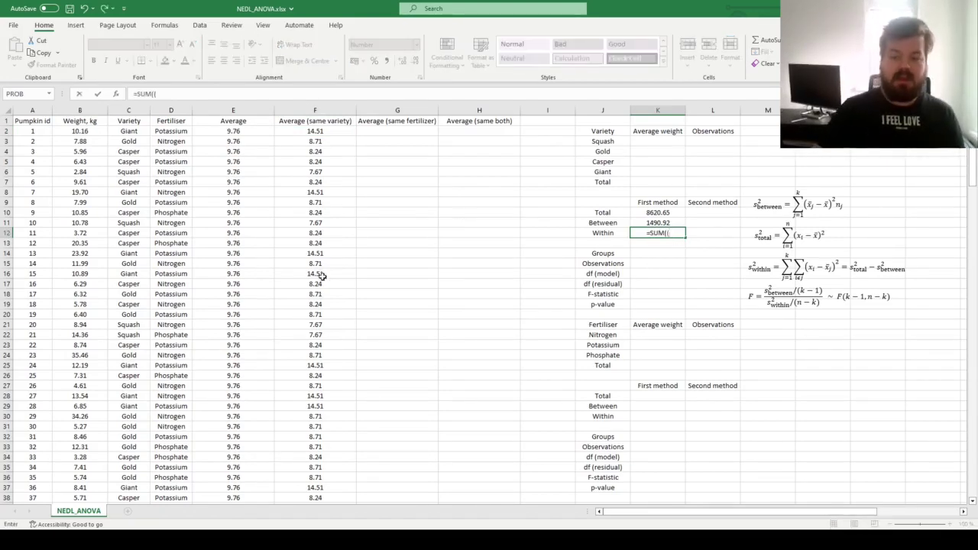
click(96, 134)
key(ctrl+shift+Down)
text(-)
click(319, 175)
key(ctrl+Up)
key(Down)
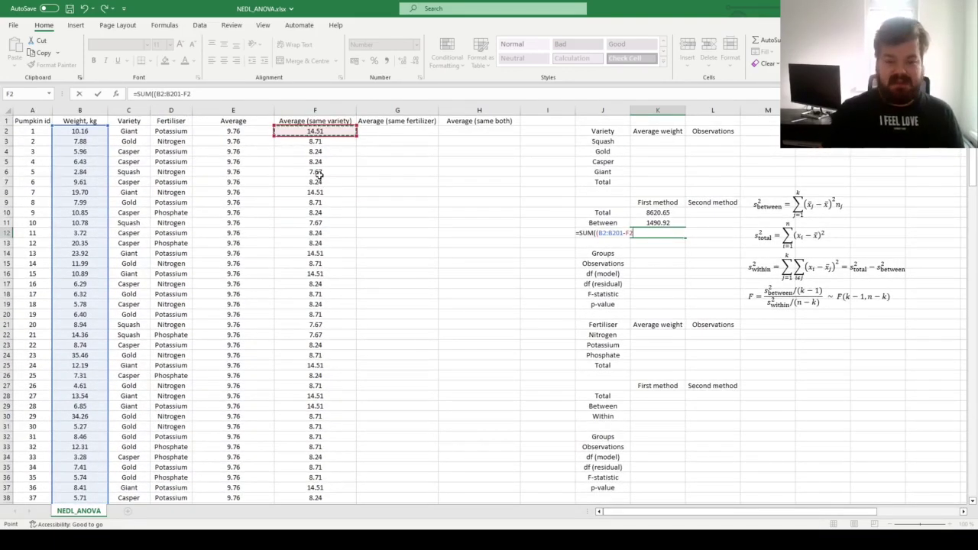
key(ctrl+shift+Down)
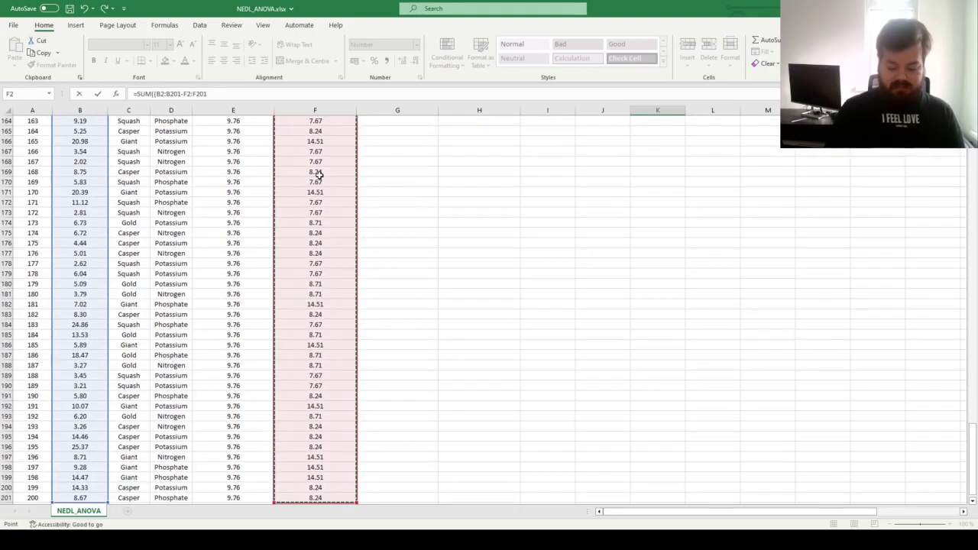
key(Return)
key(ctrl+Up)
key(ctrl+Up)
key(ctrl+Up)
key(ctrl+Up)
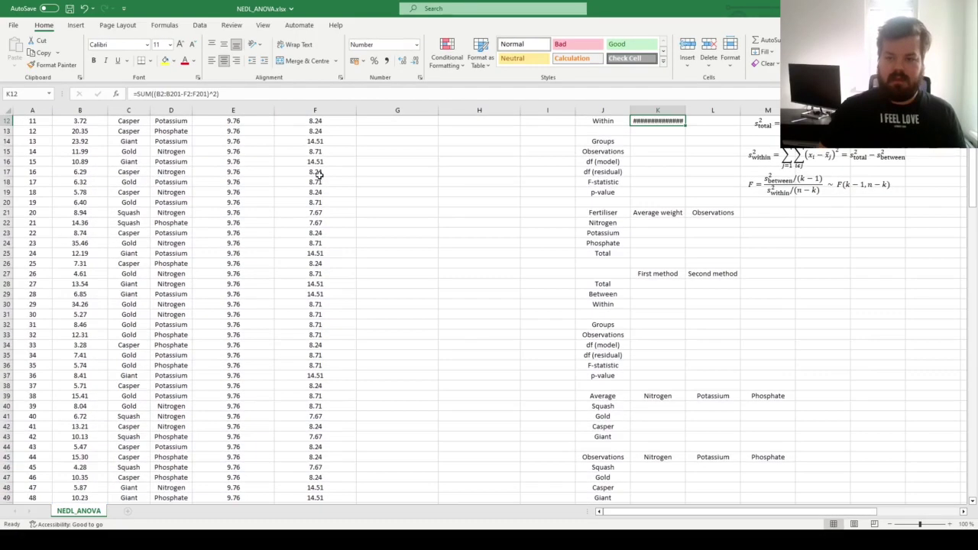
click(659, 233)
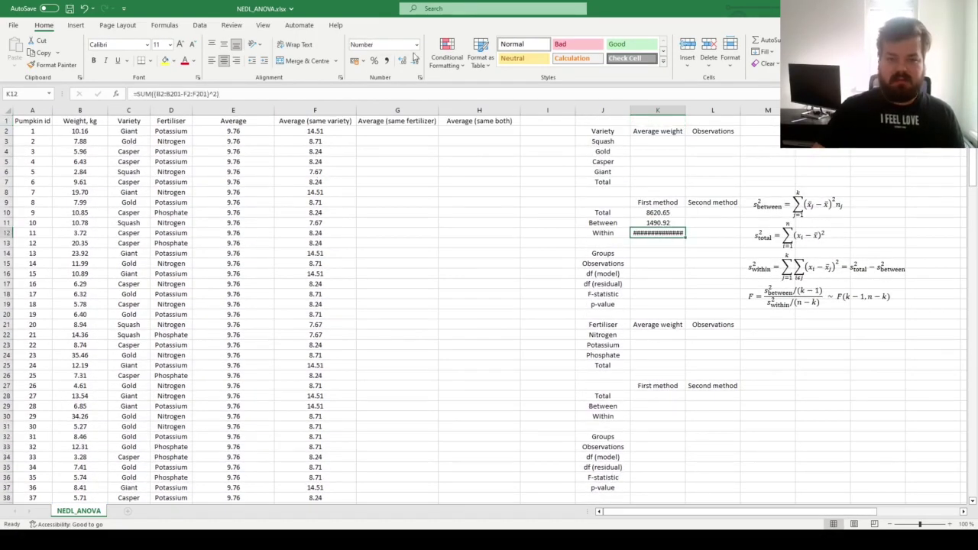
Step: Check the sum of the between and within sums of squares in K11:K12 against the total in K10
drag(671, 221, 670, 236)
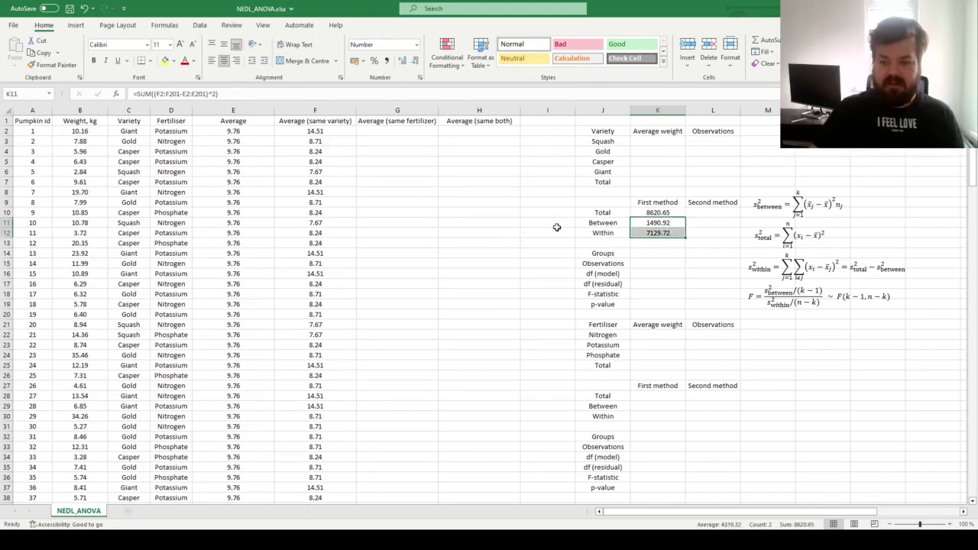
ctrl+click(660, 212)
click(660, 213)
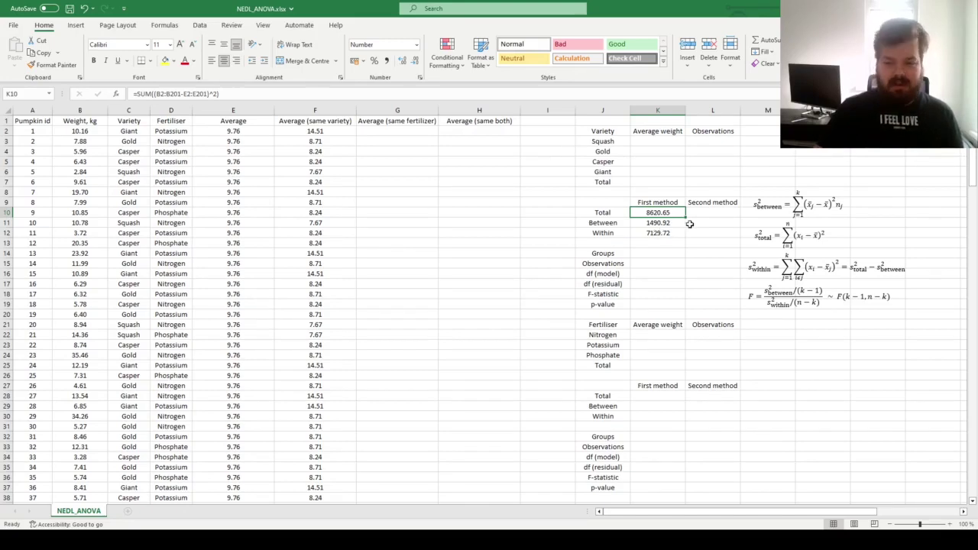
Step: Review the overall and same-variety average columns E and F, together with the variety summary table in J2:L6
drag(212, 121, 348, 226)
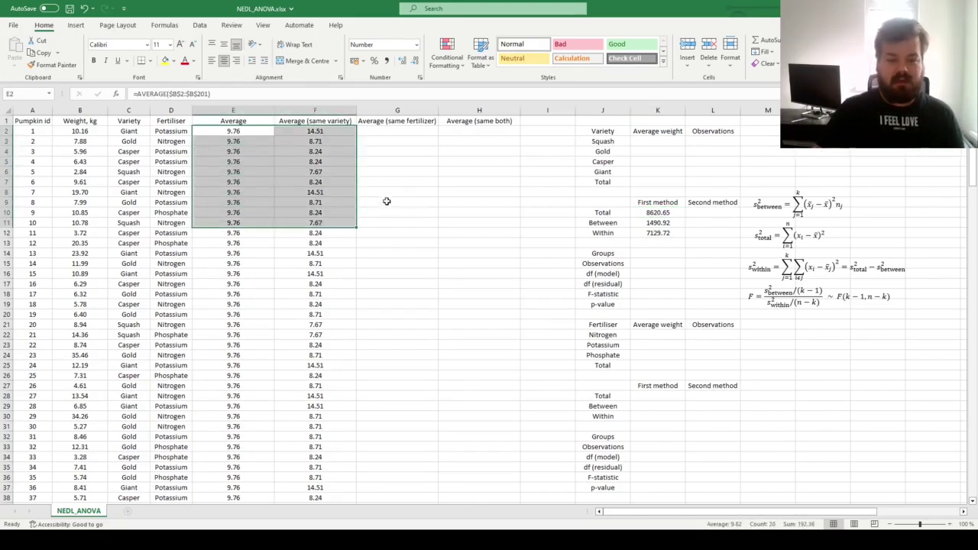
click(384, 181)
drag(315, 132, 315, 141)
drag(315, 176, 318, 283)
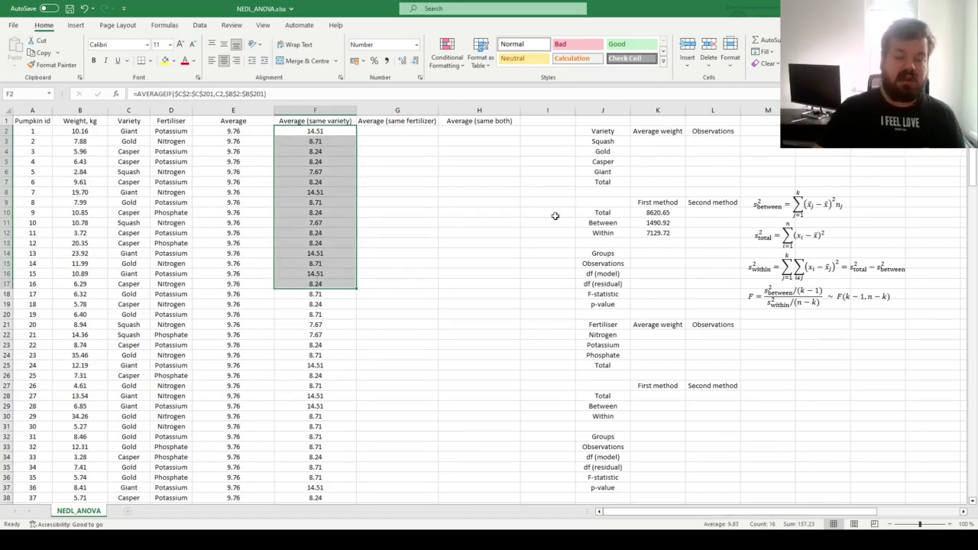
click(658, 139)
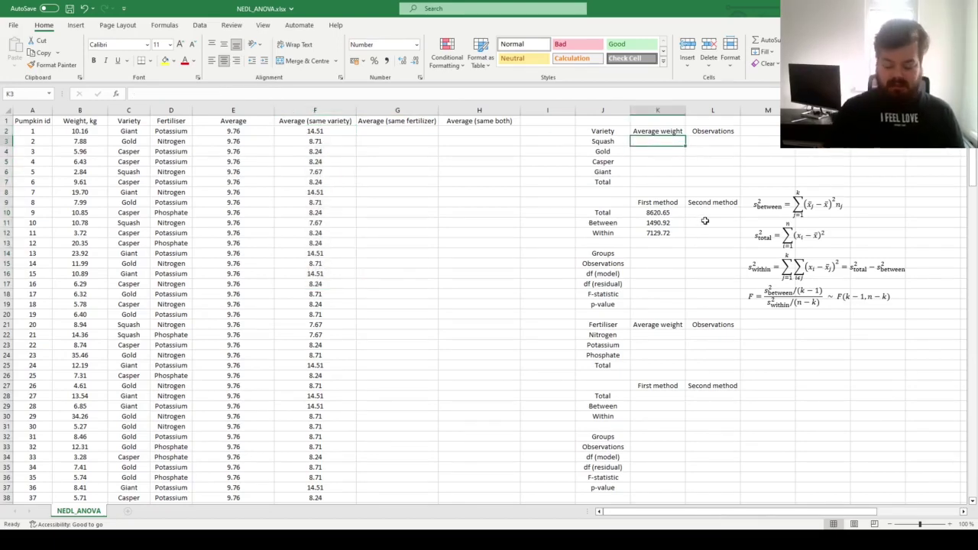
drag(600, 131, 712, 176)
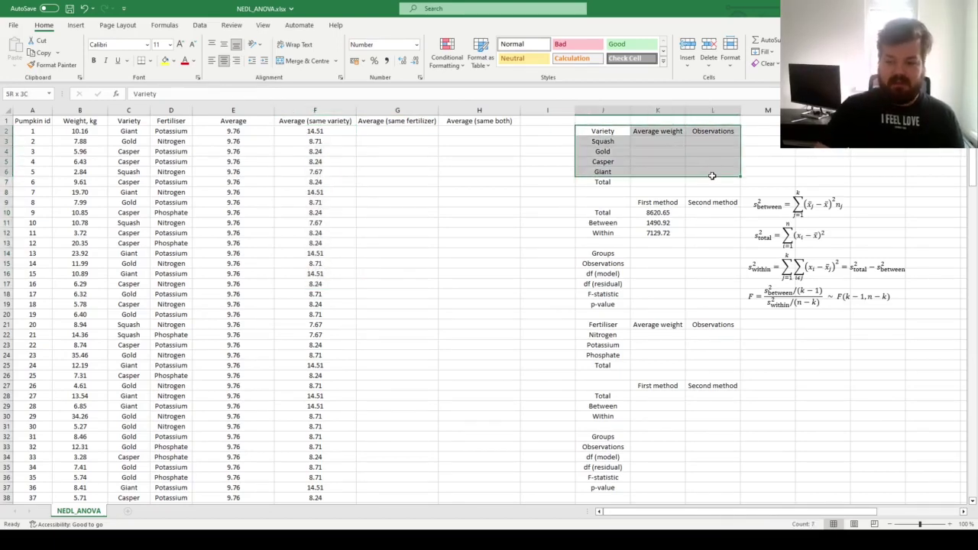
Step: Calculate each variety's average weight in K3:K6 with =AVERAGEIF($C$2:$C$201,J3,$B$2:$B$201), filled down from Squash to Giant
click(650, 140)
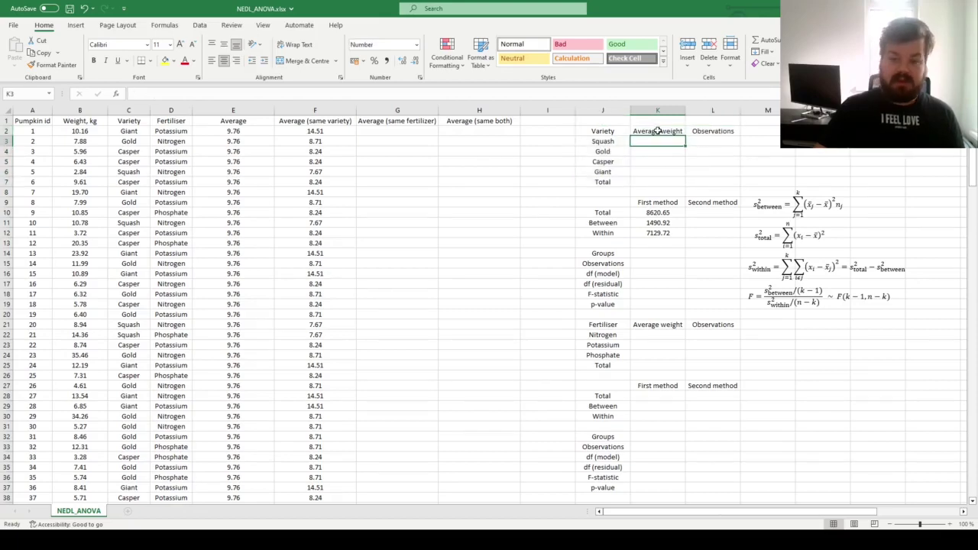
text(=AVERAGEIF()
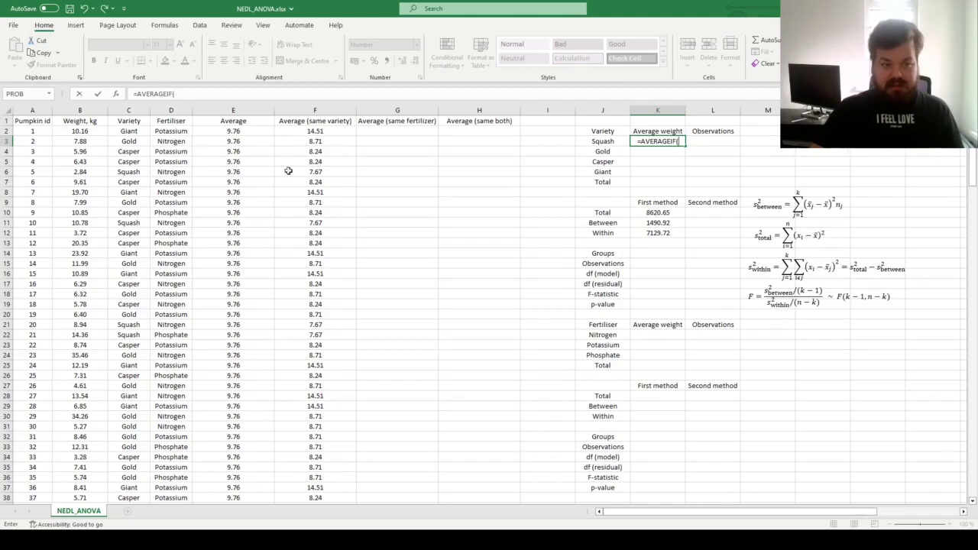
click(132, 131)
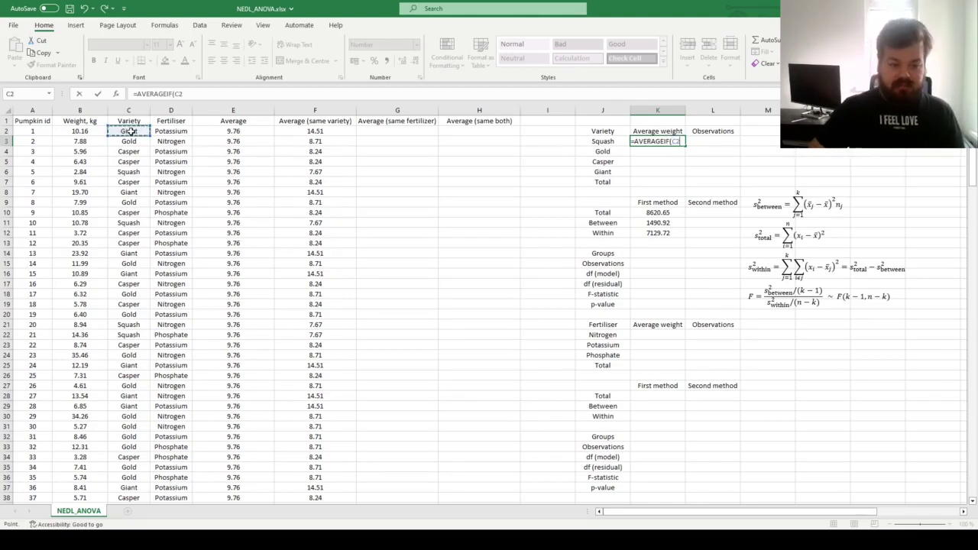
key(ctrl+shift+Down)
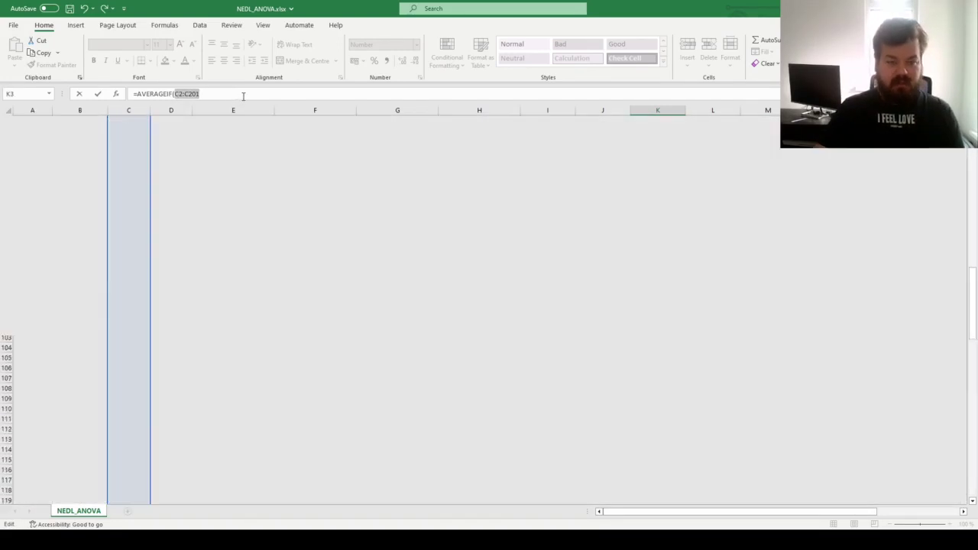
key(F4)
text(,)
click(593, 161)
click(593, 142)
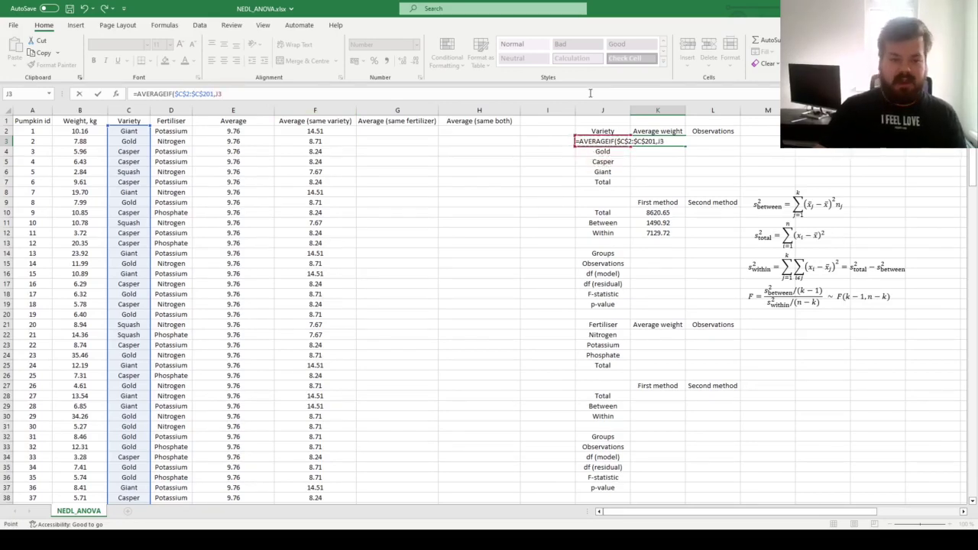
text(,)
click(68, 138)
key(ctrl+shift+Down)
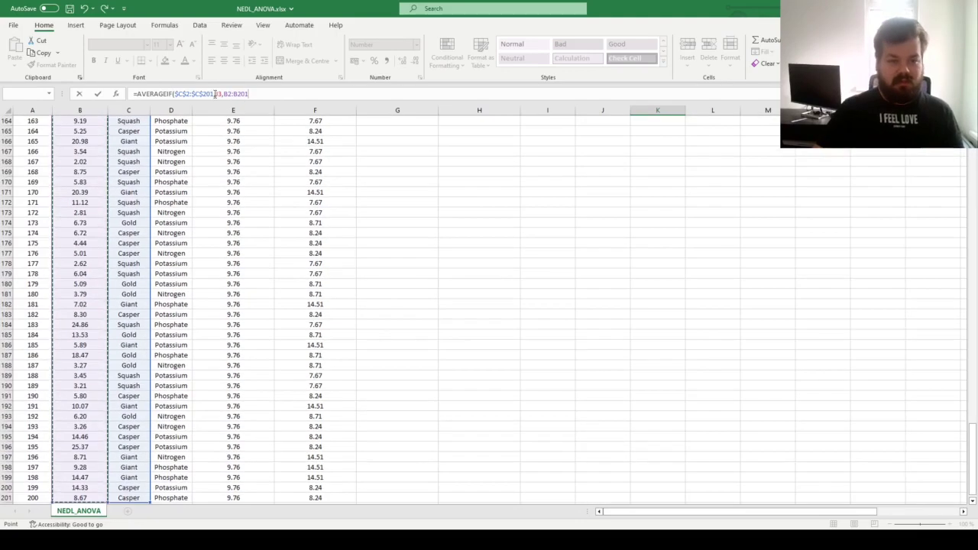
key(F4)
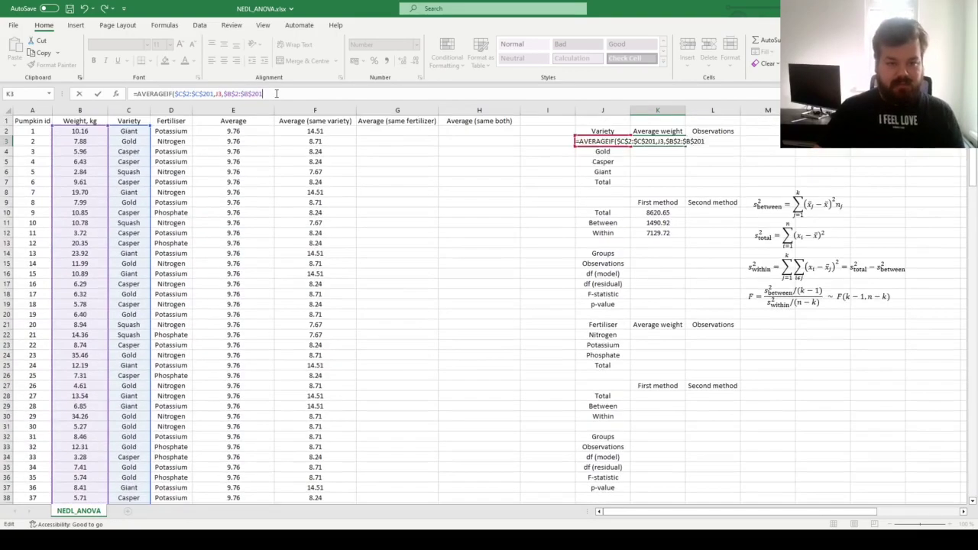
key(ctrl+Return)
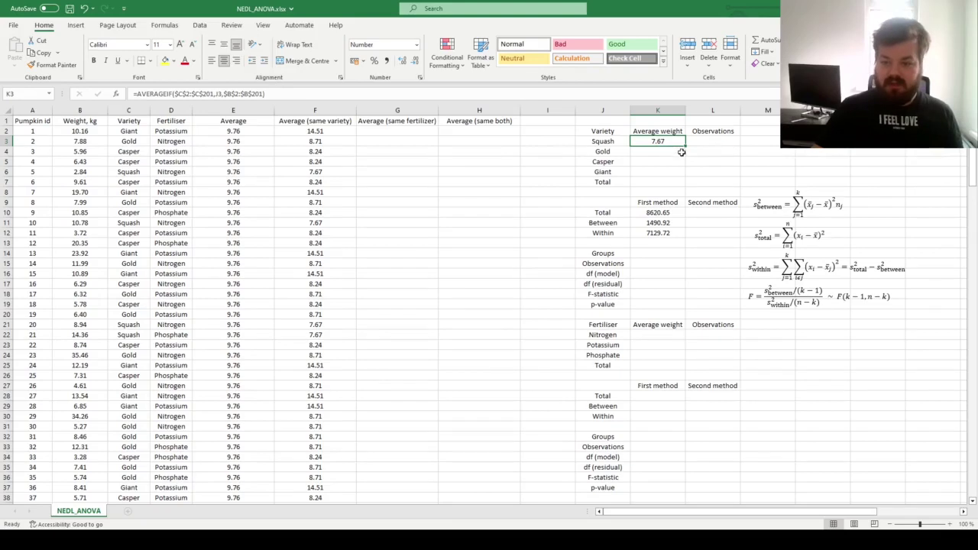
drag(684, 147, 687, 178)
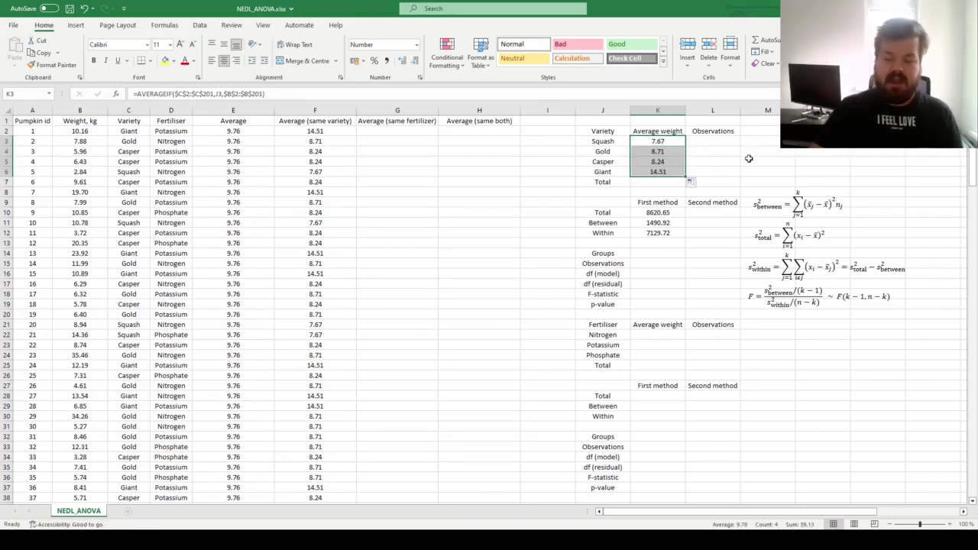
Step: Calculate the overall average weight in K7 of the variety table with =AVERAGE($B$2:$B$201)
click(665, 181)
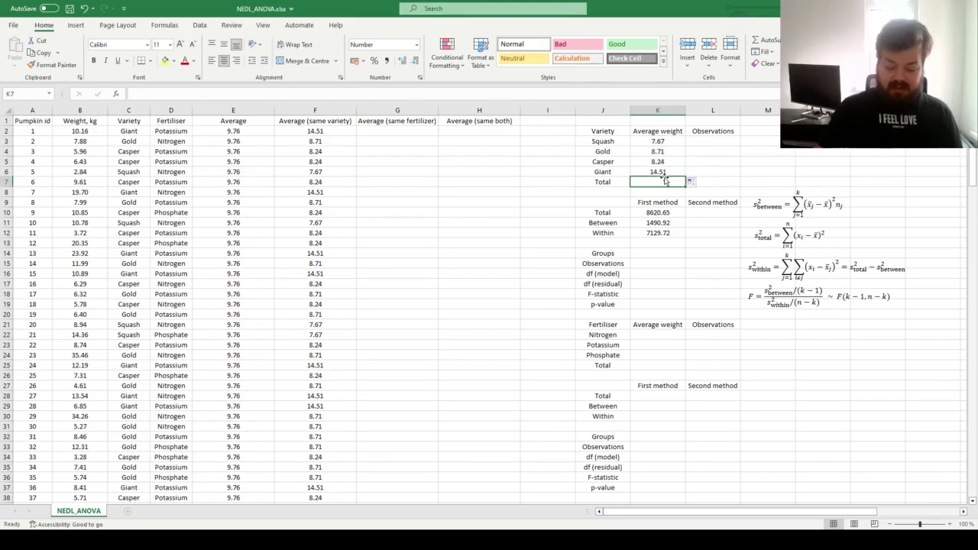
text(=)
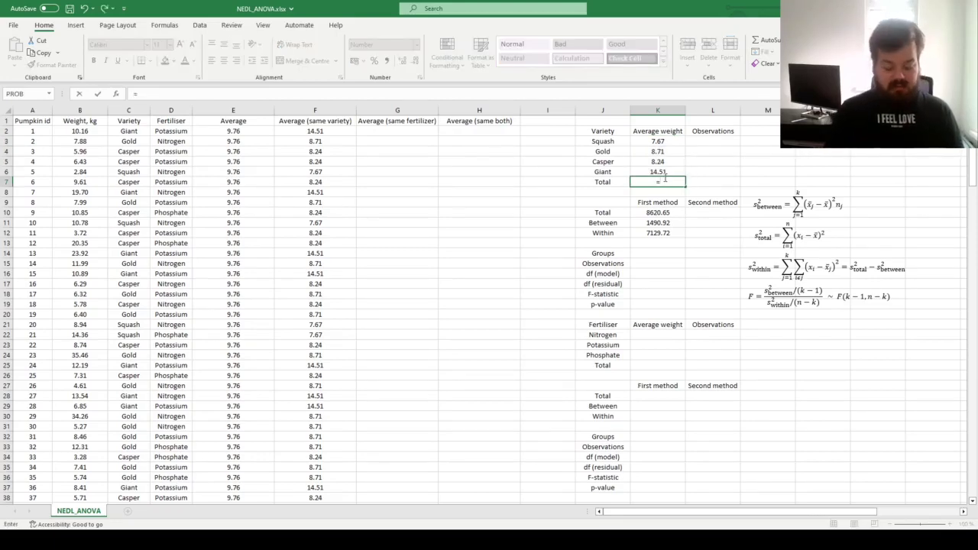
text(ERAGE()
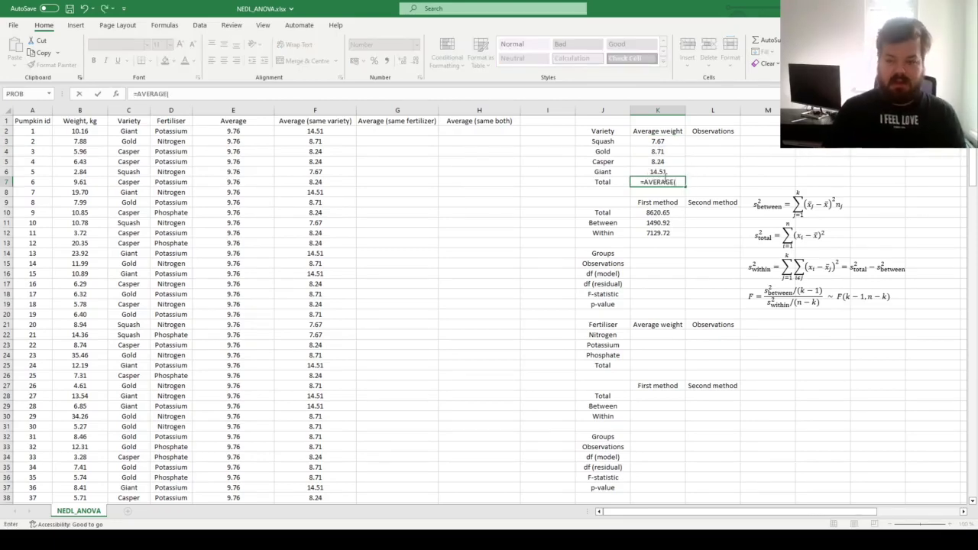
click(81, 130)
key(ctrl+shift+Down)
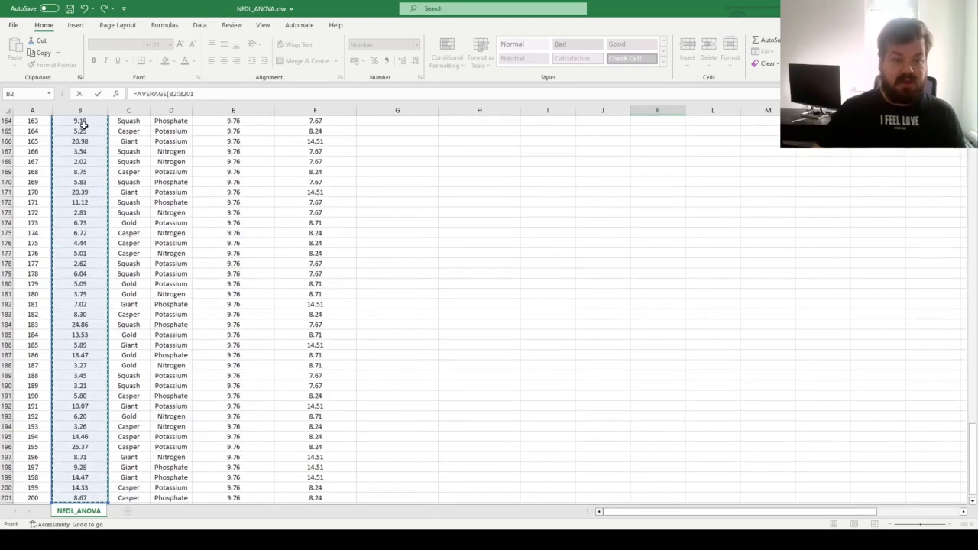
click(170, 93)
drag(193, 93, 170, 93)
key(F4)
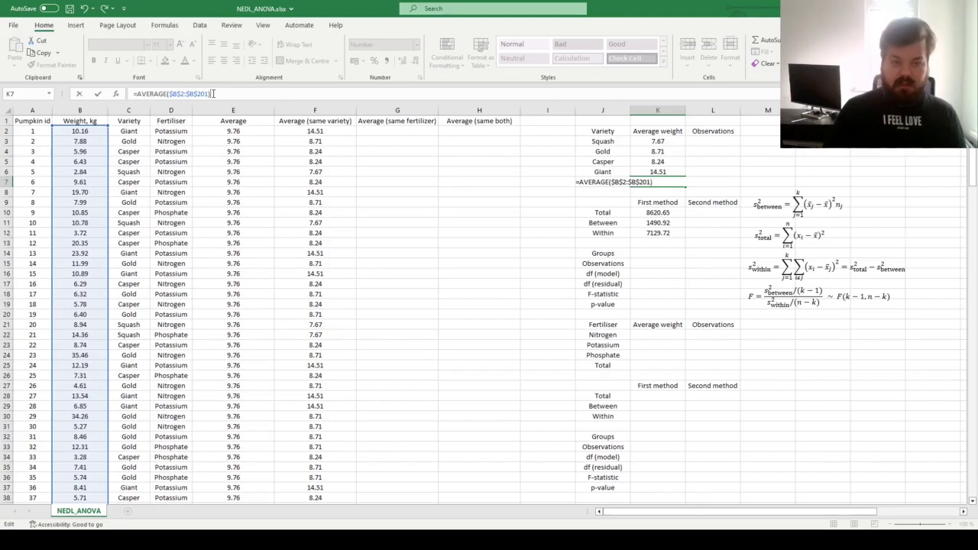
key(Return)
Step: Count each variety's observations in L3:L6 with =COUNTIF($C$2:$C$201,J3), filled down from Squash to Giant
click(713, 141)
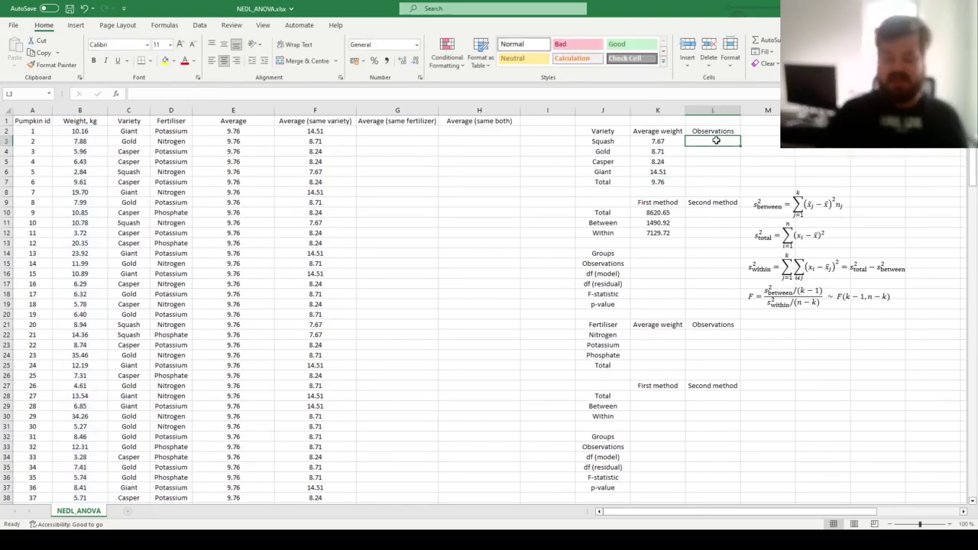
text(=COUNTIF()
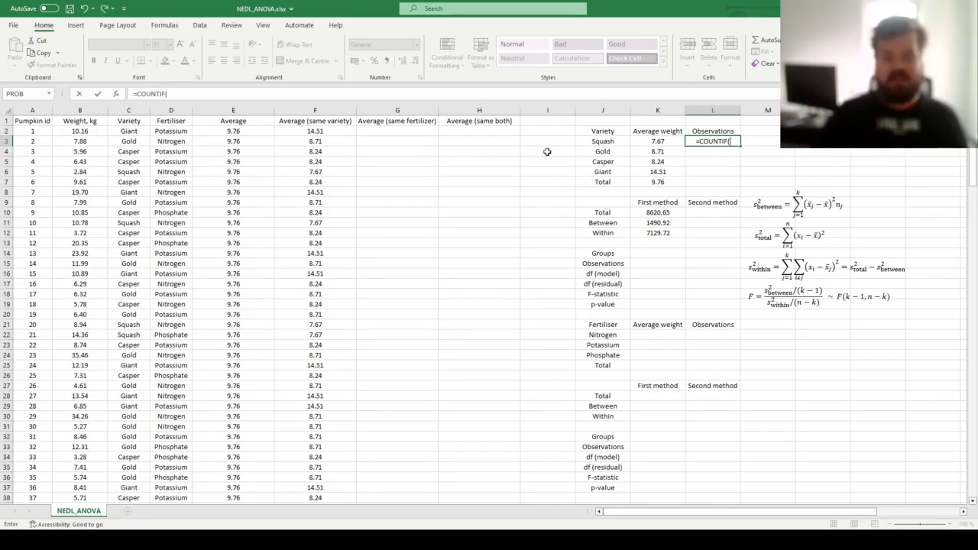
click(131, 130)
key(ctrl+shift+Down)
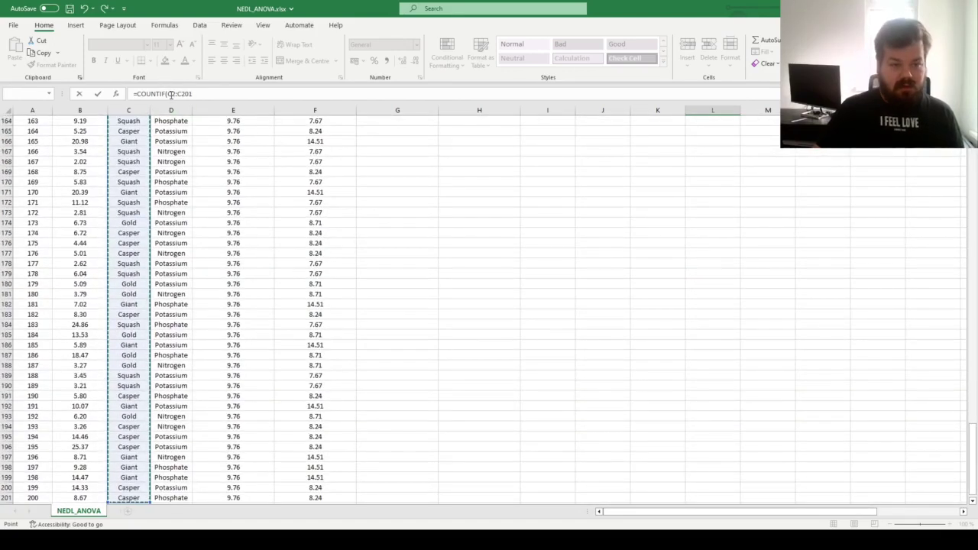
double_click(175, 92)
key(F4)
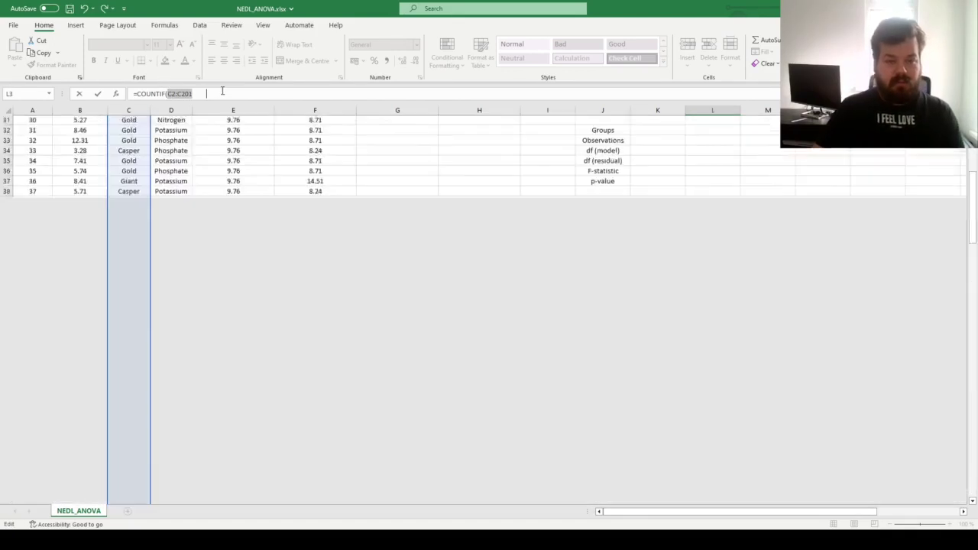
text(,)
click(612, 142)
text())
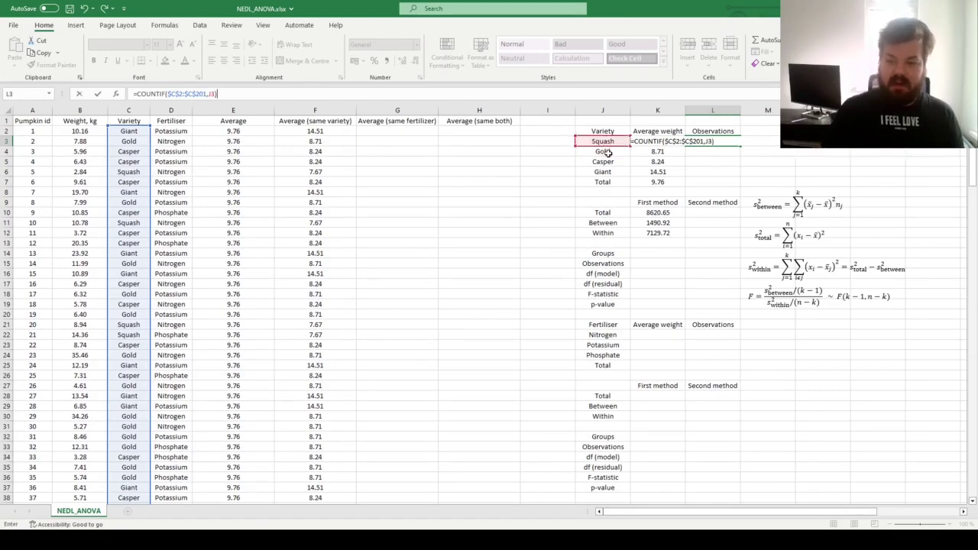
key(ctrl+Return)
drag(739, 138, 736, 176)
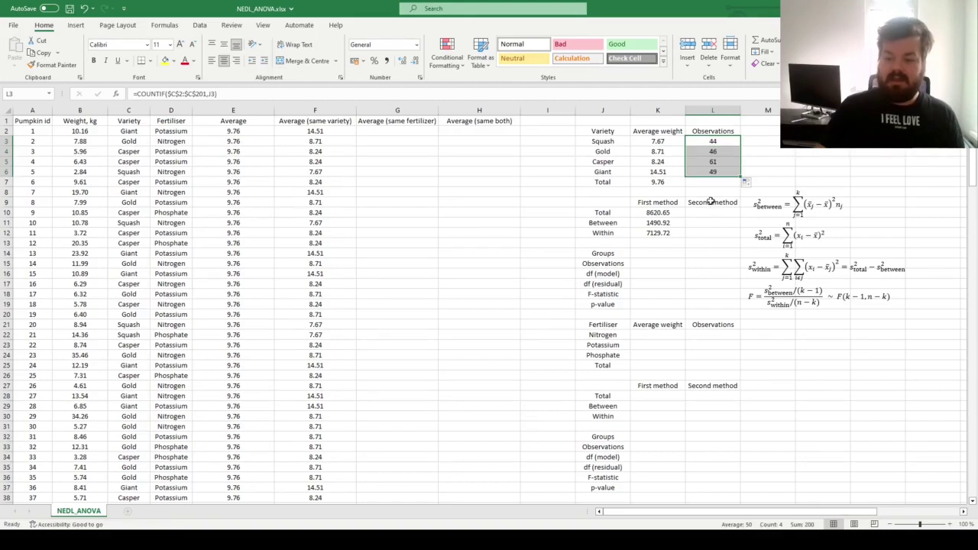
Step: Count all pumpkin observations in L7 with =COUNT($B$2:$B$201) and review the group counts in L3:L6
click(719, 184)
text(=COUNT()
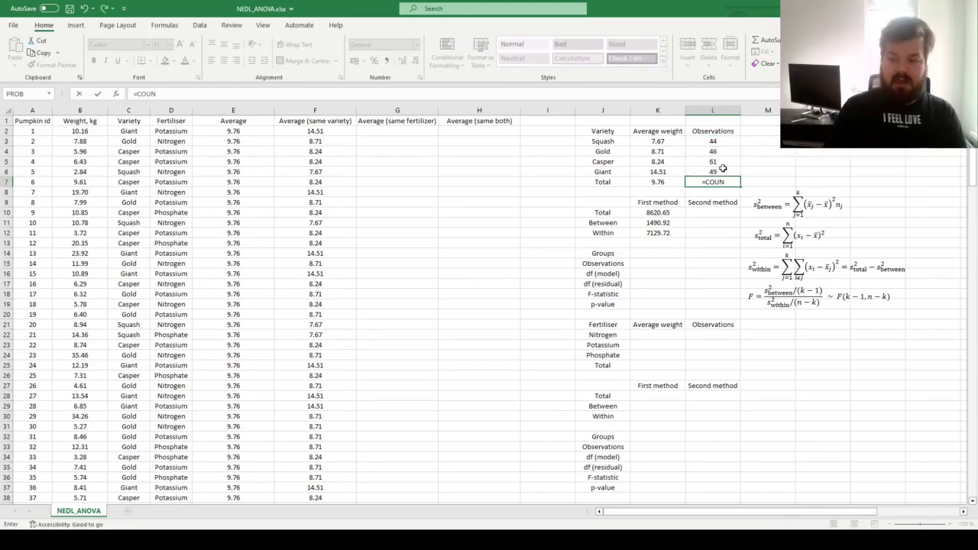
click(81, 131)
key(ctrl+shift+Down)
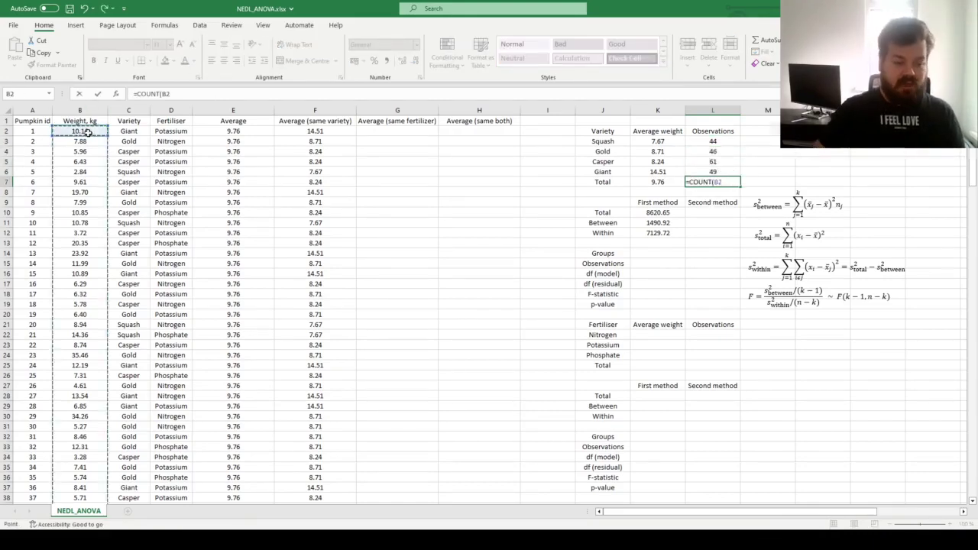
key(F4)
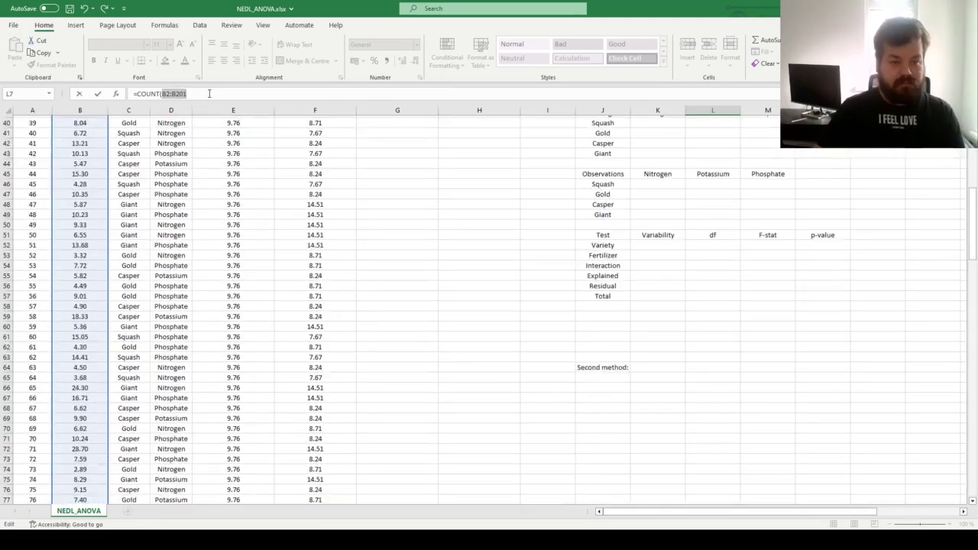
text())
key(ctrl+Return)
drag(714, 142, 713, 173)
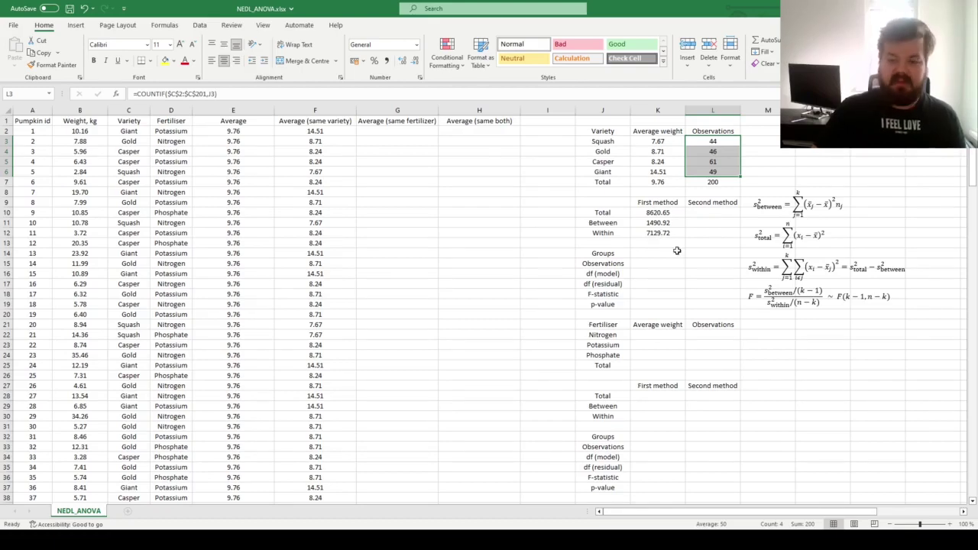
Step: Calculate the second-method total sum of squares for variety in L10 with =SUM((B2:B201-K7)^2)
click(712, 216)
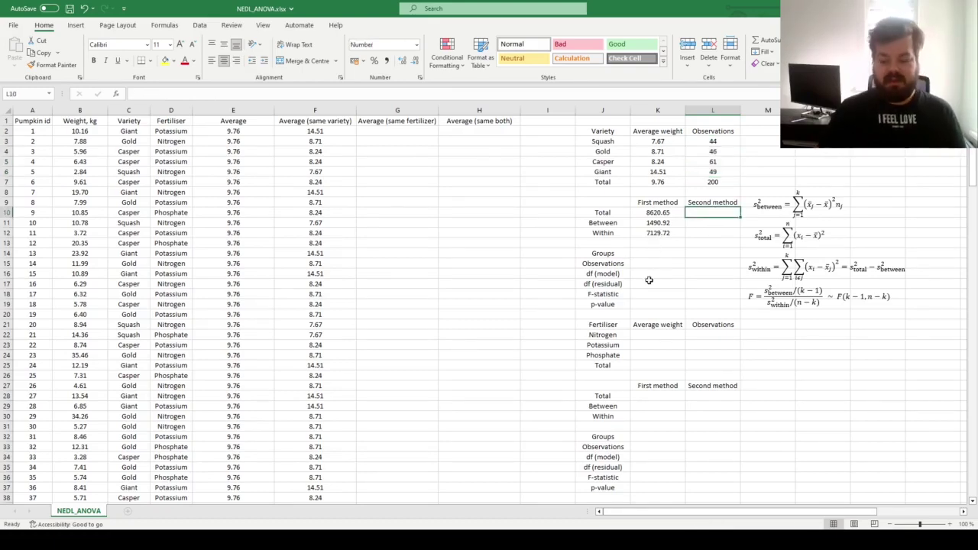
text(=SUM(()
click(76, 131)
key(ctrl+shift+Down)
text(-)
click(653, 290)
scroll(652, 287, up, 20)
key(Up)
key(Up)
key(Up)
key(Up)
key(Up)
key(Up)
key(Up)
key(Up)
key(Up)
key(Up)
key(Up)
key(Up)
key(Up)
key(Up)
key(Up)
key(Up)
key(Up)
key(Up)
key(Up)
key(Up)
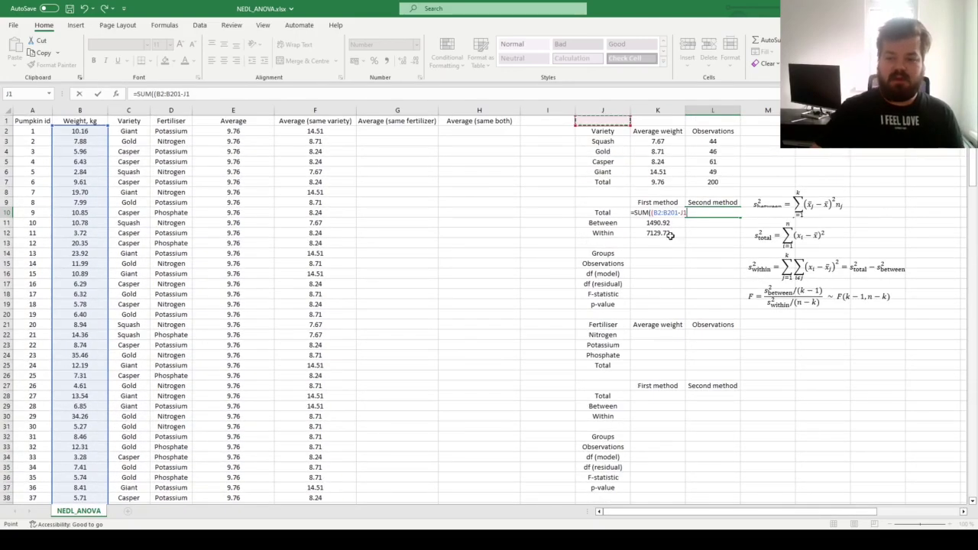
click(650, 156)
click(656, 181)
text()^2))
key(Return)
click(696, 212)
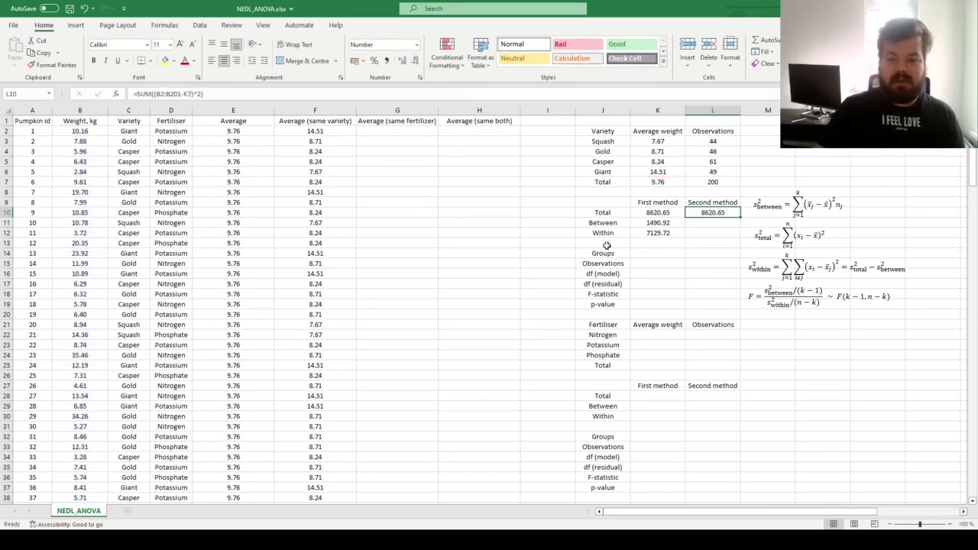
Step: Calculate the second-method between-group sum of squares in L11 with =SUM((K3:K6-K7)^2*L3:L6) and compare it with K11
drag(643, 142, 714, 172)
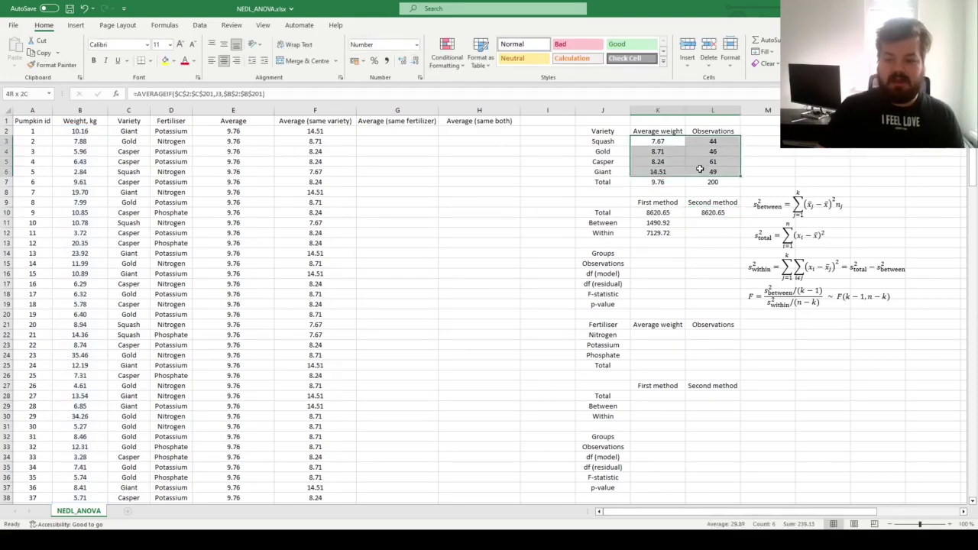
click(701, 223)
text(=SUM(()
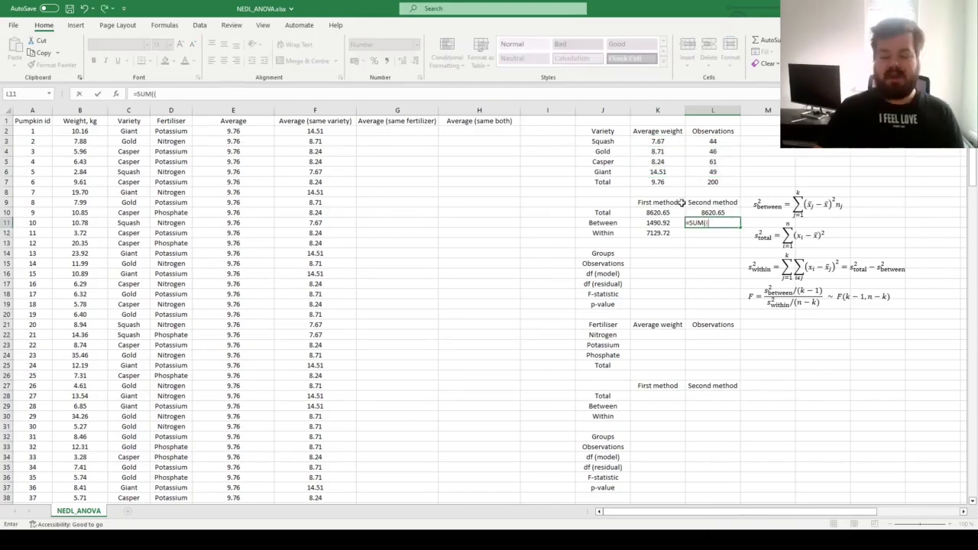
drag(655, 139, 657, 172)
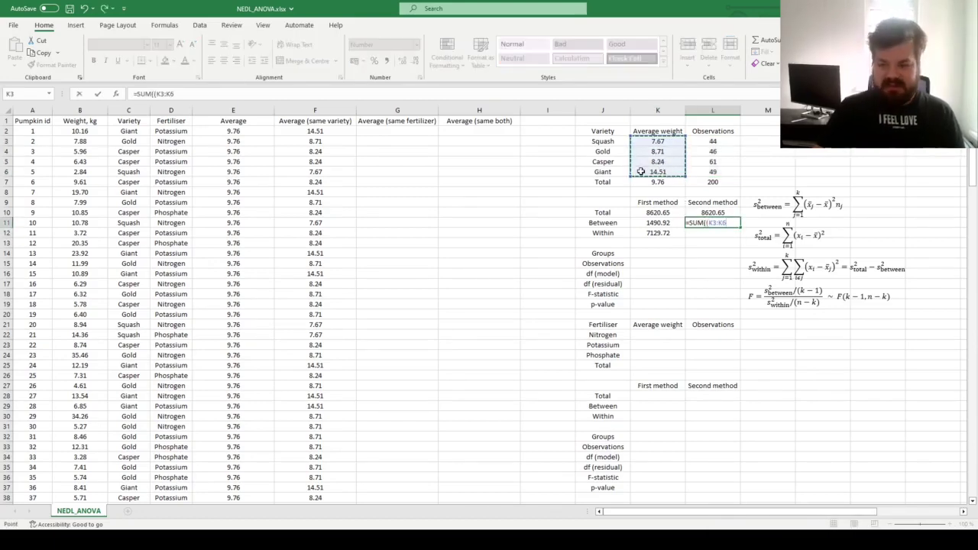
text(-)
click(657, 182)
text()^2*)
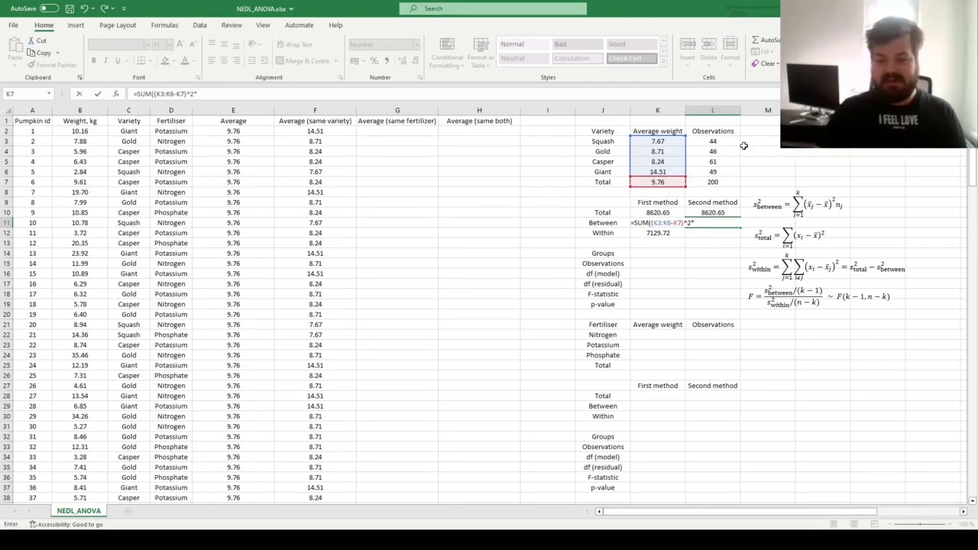
drag(714, 141, 722, 175)
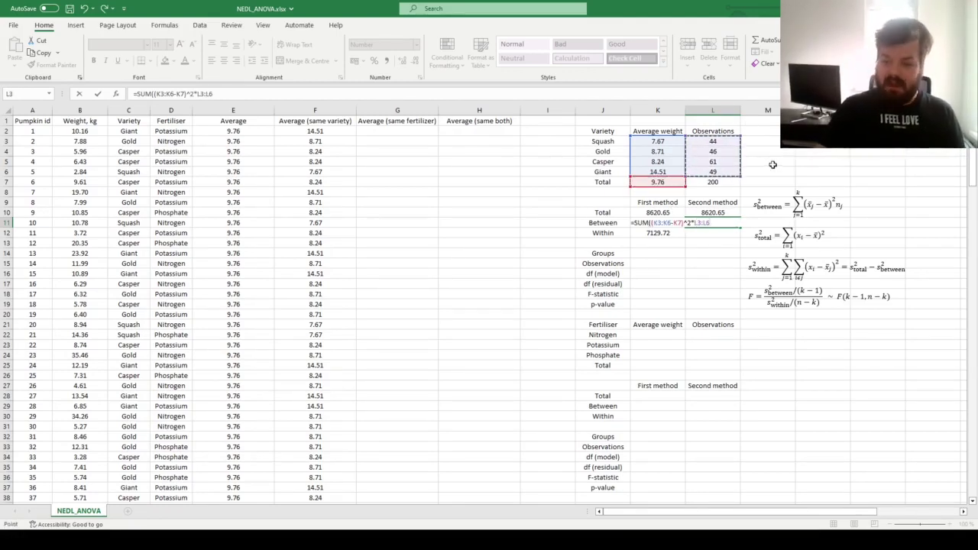
key(Return)
key(Up)
drag(638, 224, 688, 223)
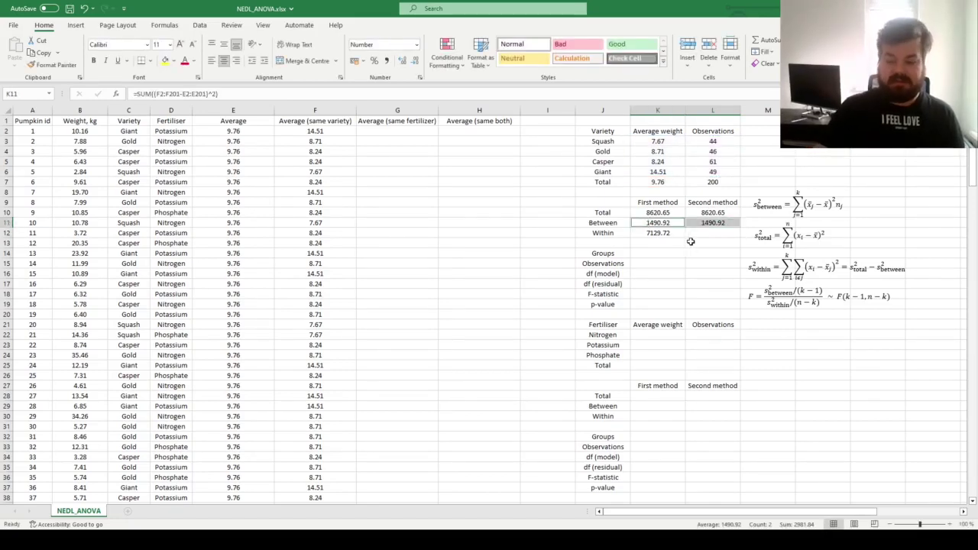
Step: Calculate the second-method within-group sum of squares in L12 as =L10-L11 and compare both methods across K10:L12
click(707, 232)
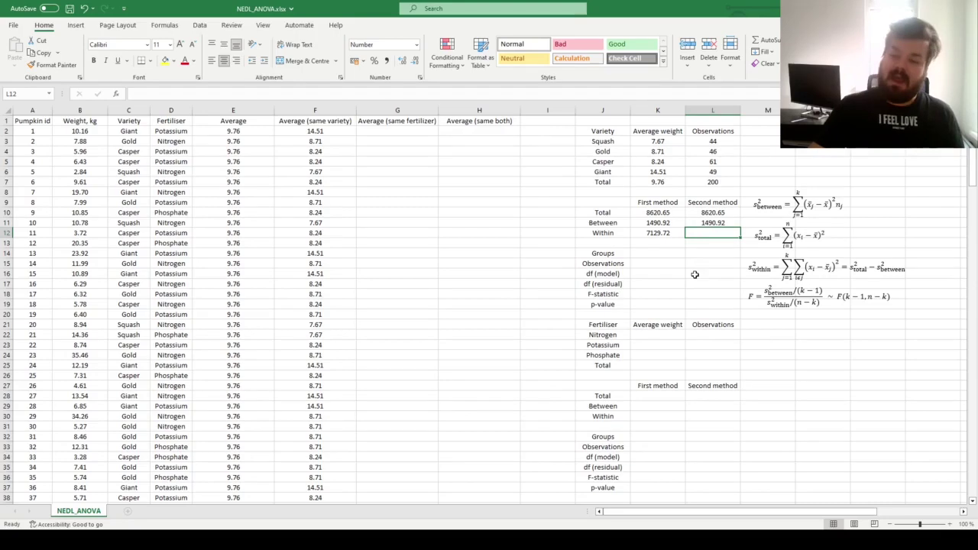
text(=)
click(713, 213)
text(-)
click(708, 224)
key(Return)
drag(659, 232, 711, 213)
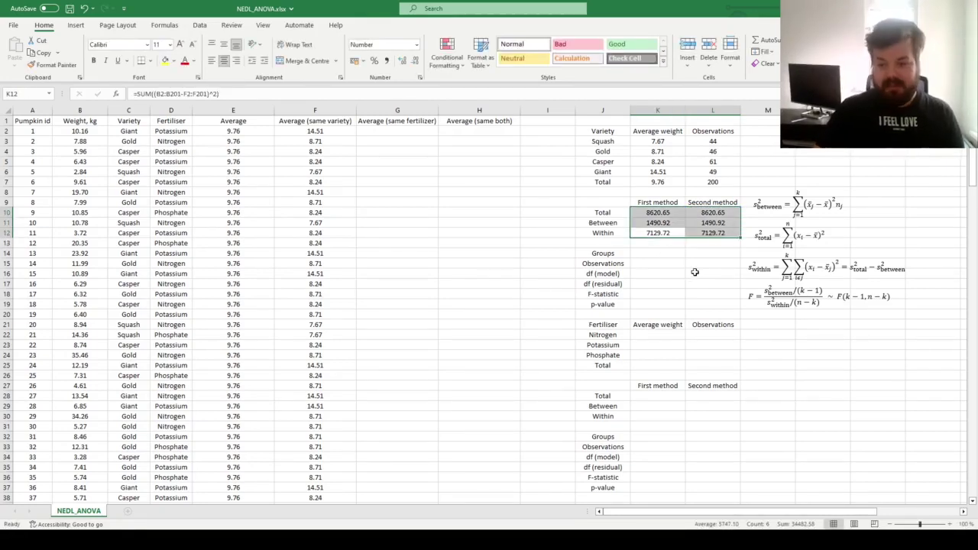
Step: Examine the between-group numerator and within-group denominator of the F-statistic formula beside the sums of squares
click(644, 254)
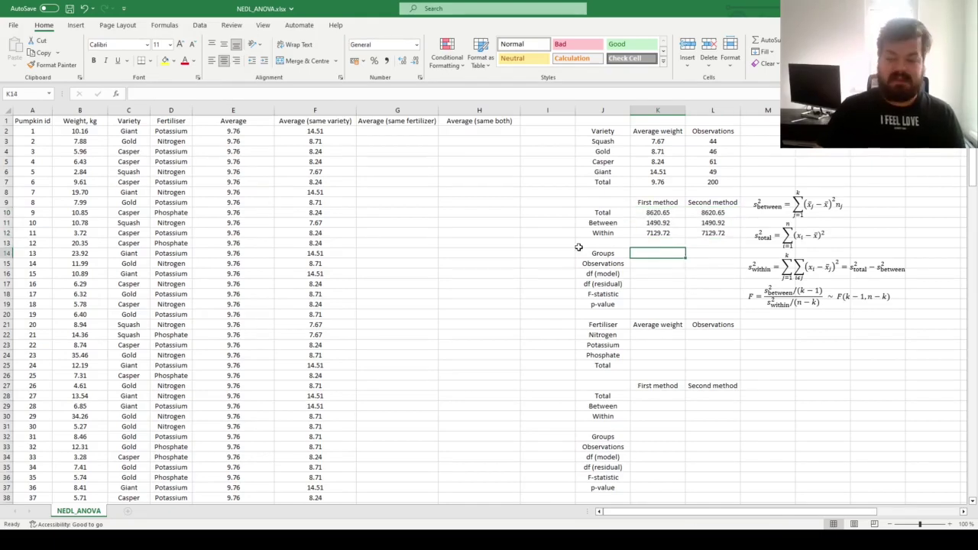
click(755, 298)
double_click(777, 294)
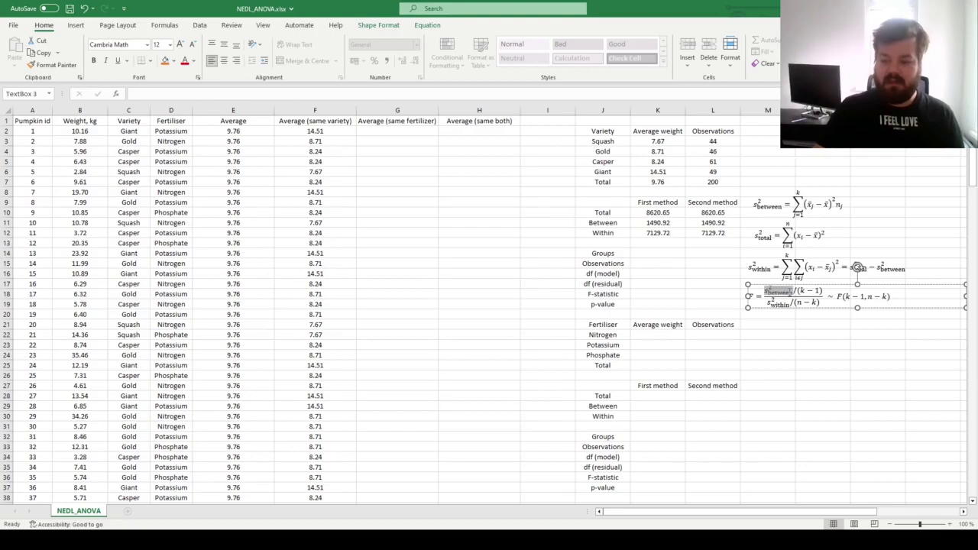
key(shift+Right)
key(shift+Right)
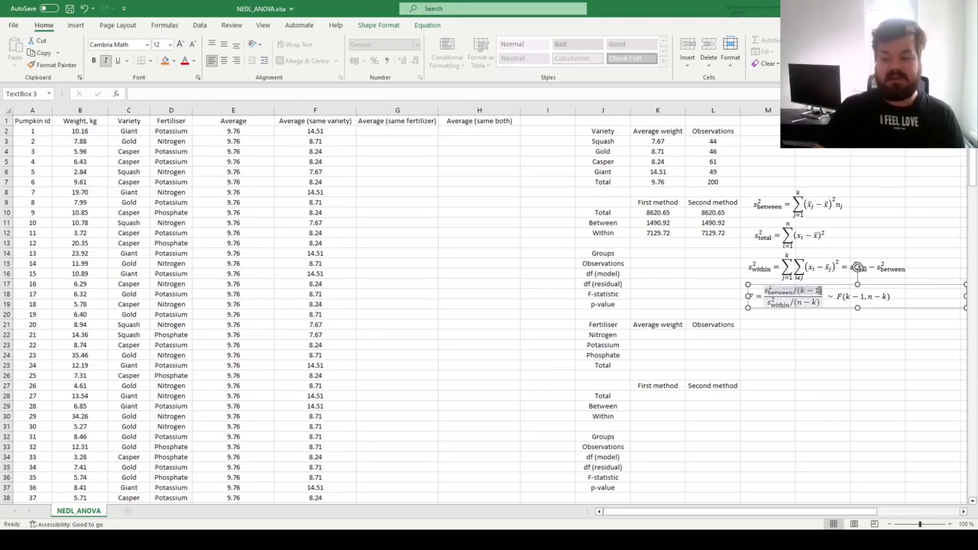
key(Down)
key(shift+Right)
key(shift+Right)
key(shift+Right)
key(shift+Right)
key(shift+Right)
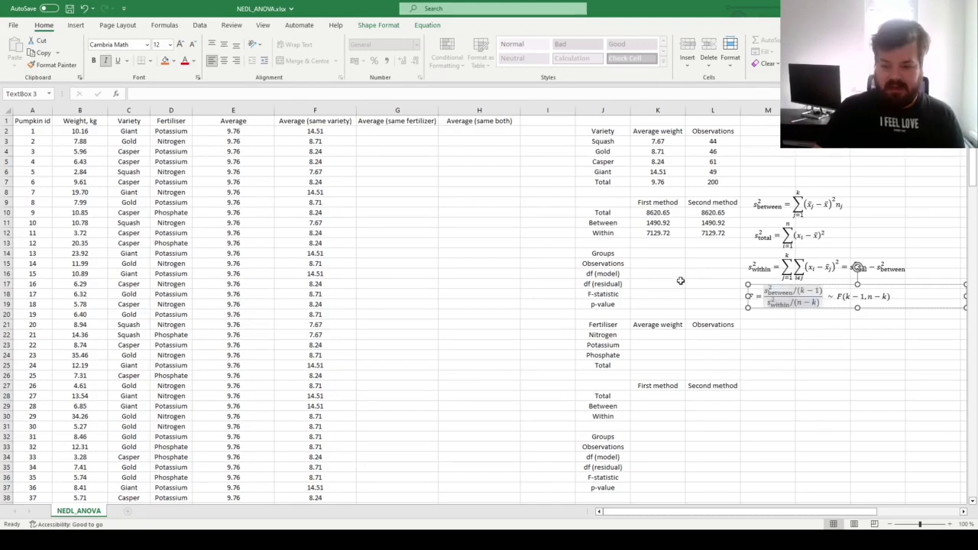
Step: Enter 4 as the number of variety groups in K14, check the variety list, and select the observations cell K15
click(644, 261)
click(642, 251)
text(4)
click(603, 142)
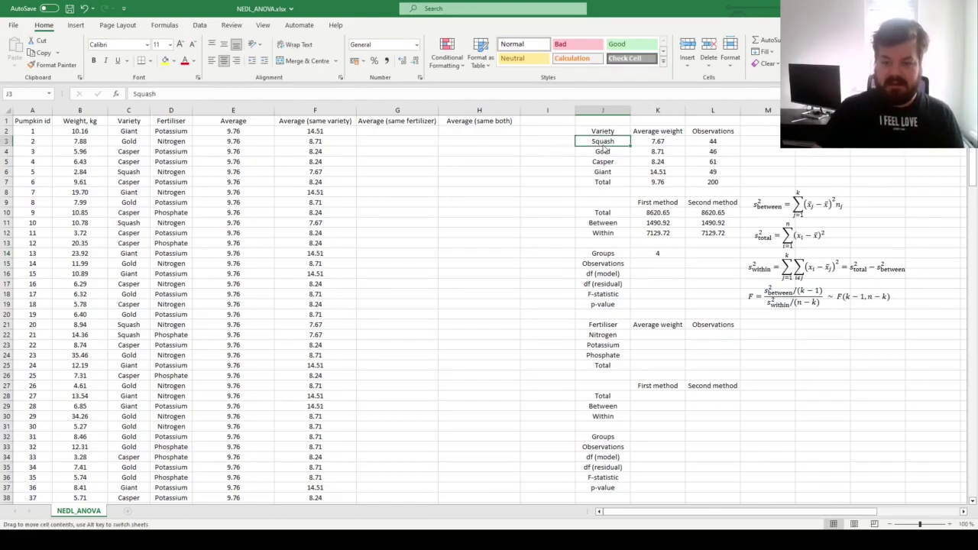
click(664, 262)
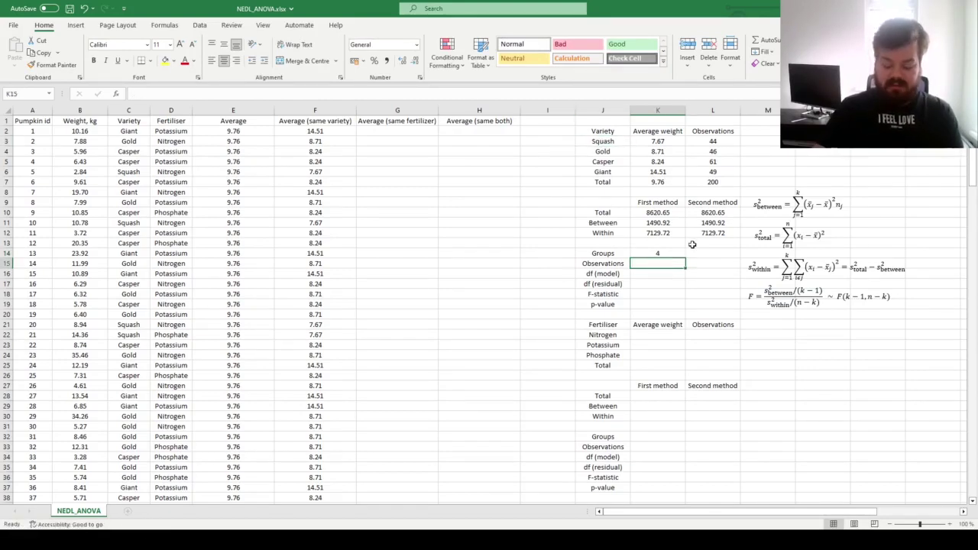
text(=)
click(721, 172)
click(708, 182)
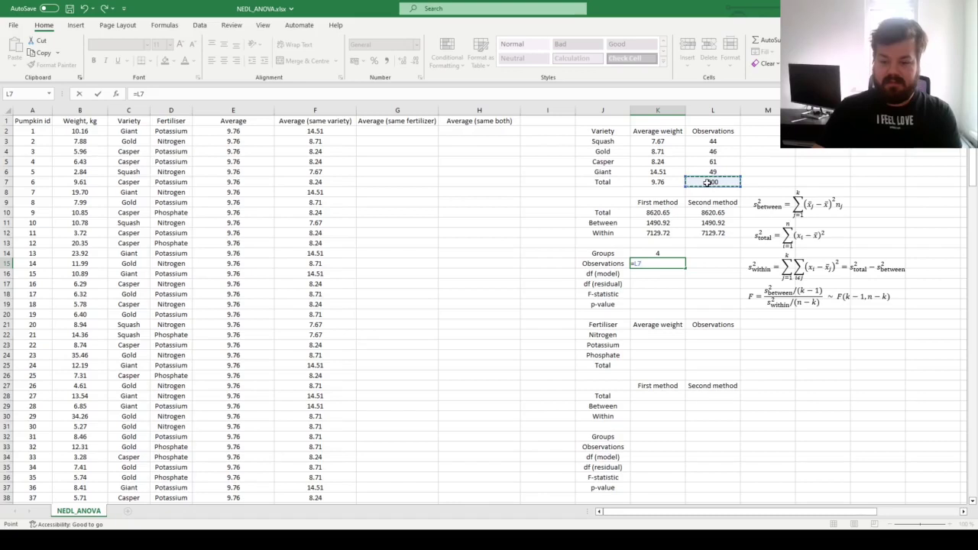
key(Escape)
Step: Count the pumpkin observations in K15 with =COUNT($B$2:$B$201)
text(=COUNT()
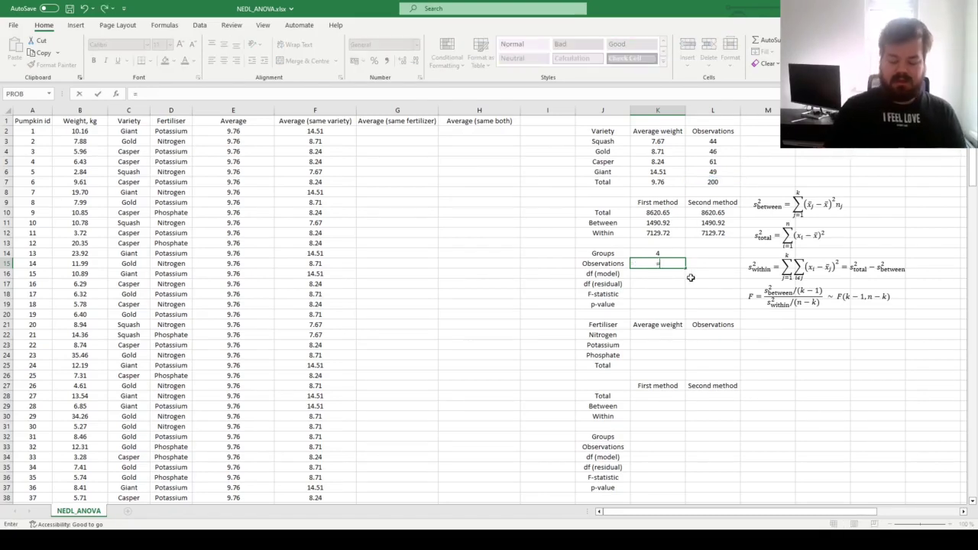
click(69, 123)
click(77, 130)
key(ctrl+shift+Down)
drag(160, 94, 188, 94)
key(F4)
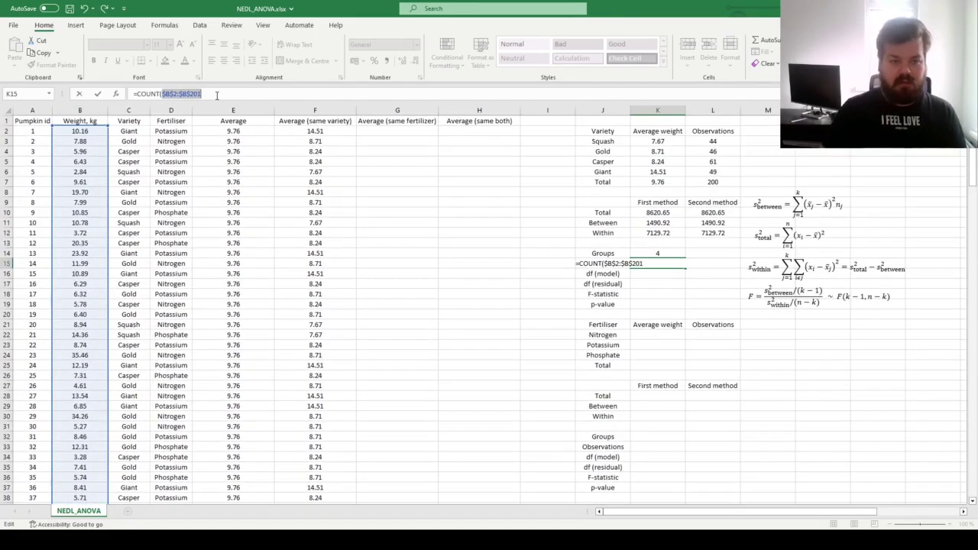
click(217, 95)
key(Return)
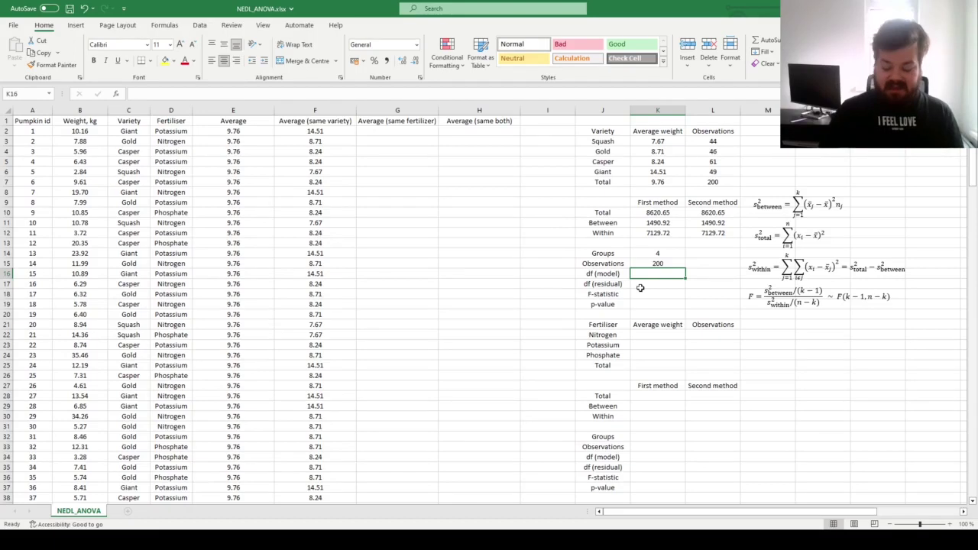
Step: Calculate the model degrees of freedom for variety in K16 as =K14-1 and review the formula
text(=)
click(643, 253)
text(-1)
key(ctrl+Return)
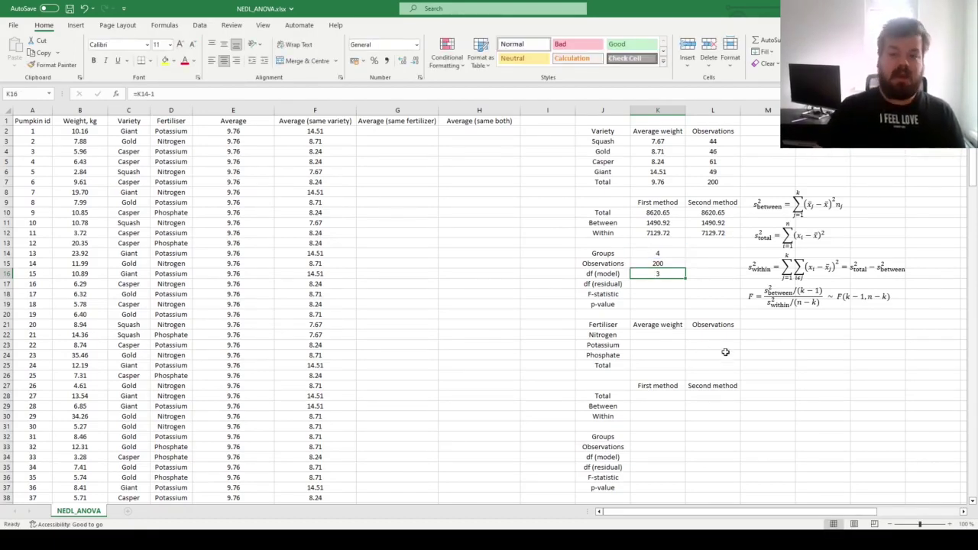
click(615, 163)
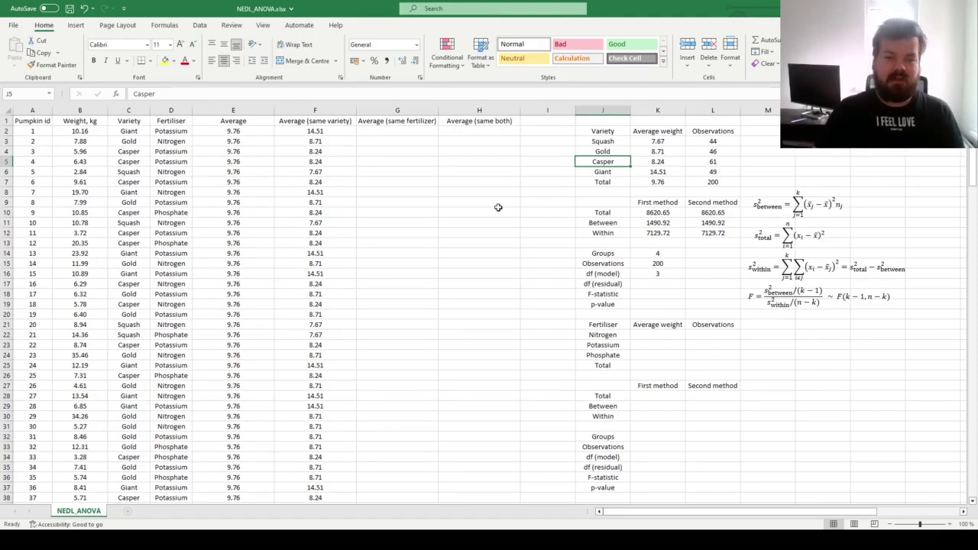
click(667, 273)
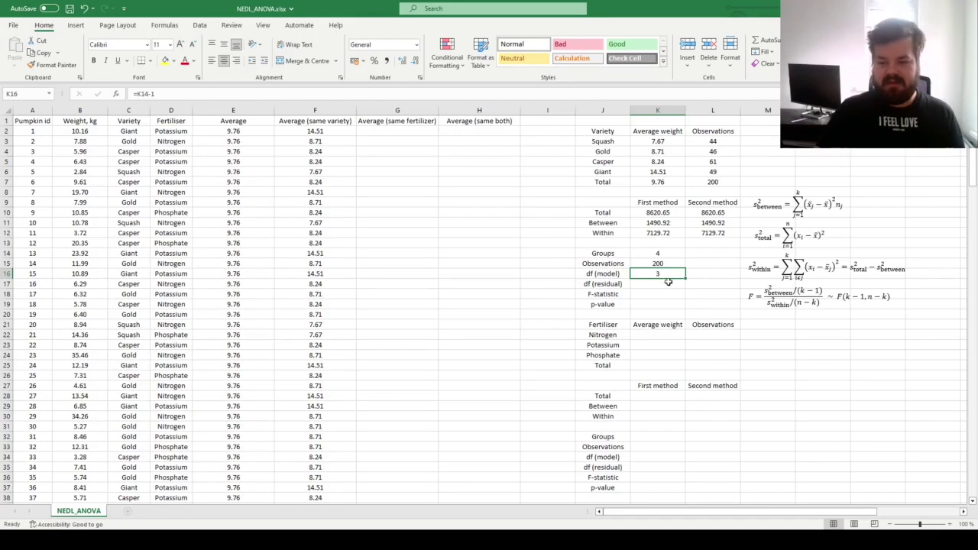
double_click(664, 273)
key(Return)
Step: Calculate the residual degrees of freedom for variety in K17 as =K15-K14
text(=)
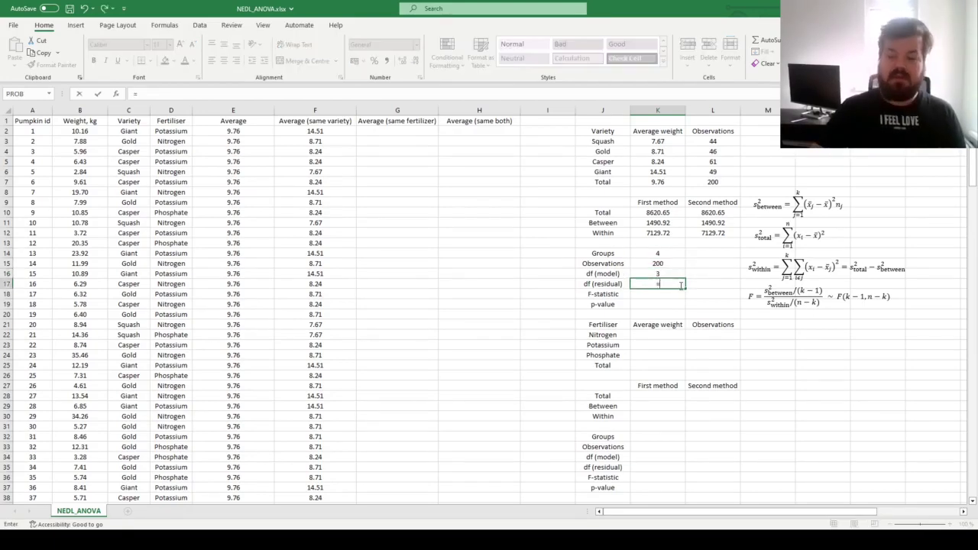
click(662, 265)
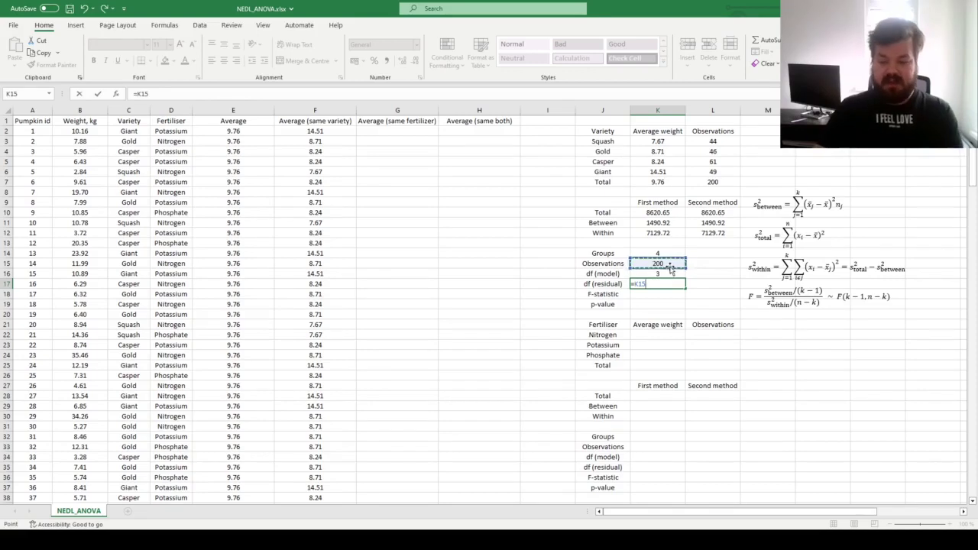
text(-)
click(659, 253)
key(Return)
key(Up)
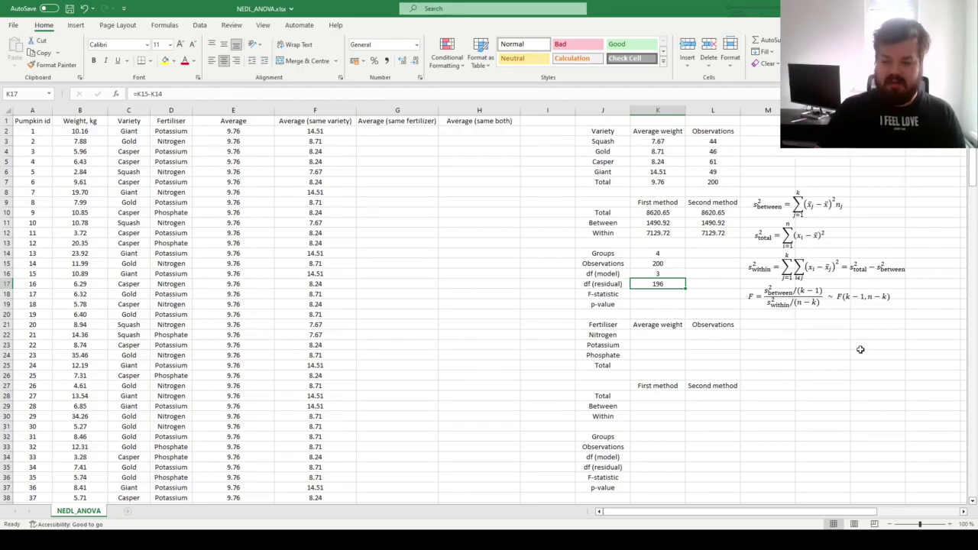
Step: Calculate the F-statistic for variety in K18 with =(K11/K16)/(K12/K17)
click(642, 297)
text(=()
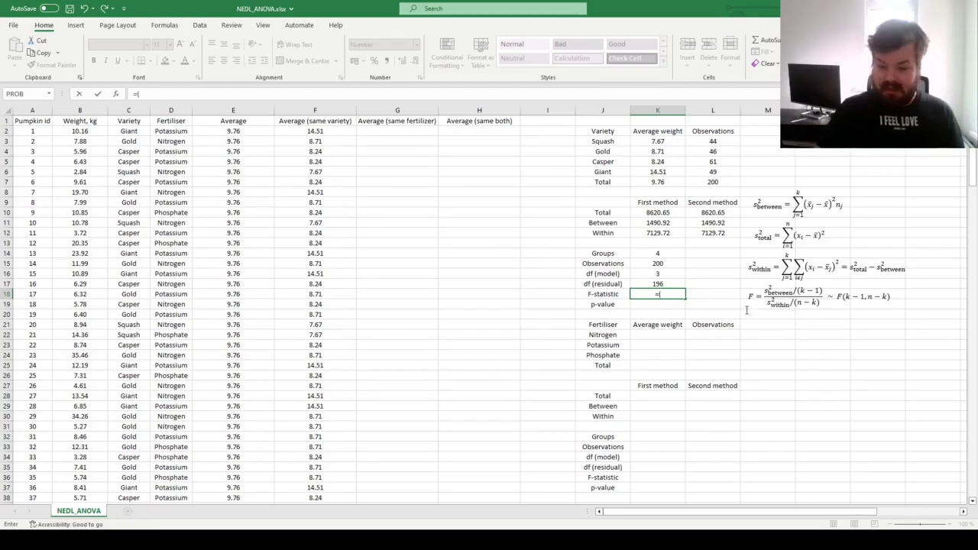
click(661, 223)
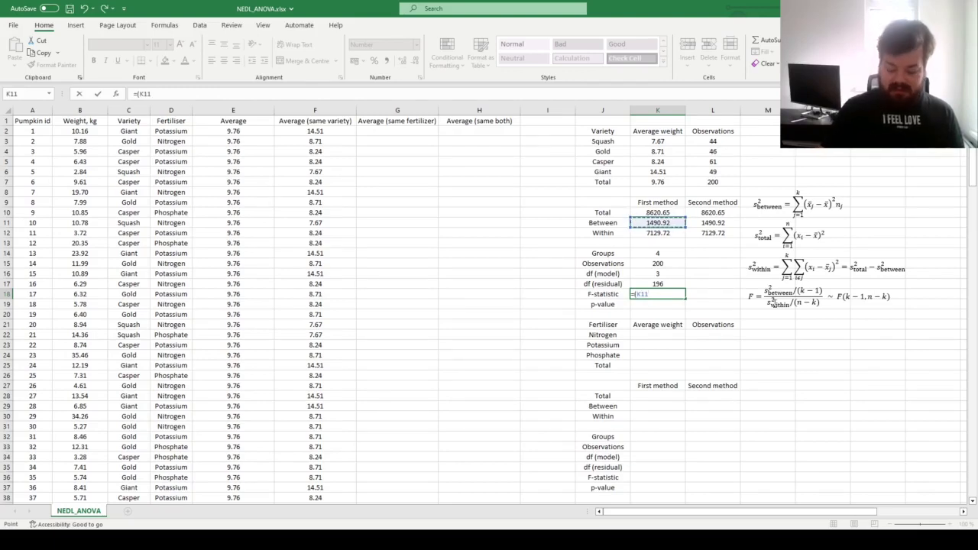
text(/)
click(661, 272)
text()/()
key(Up)
key(Up)
key(Up)
key(Up)
key(Up)
key(Up)
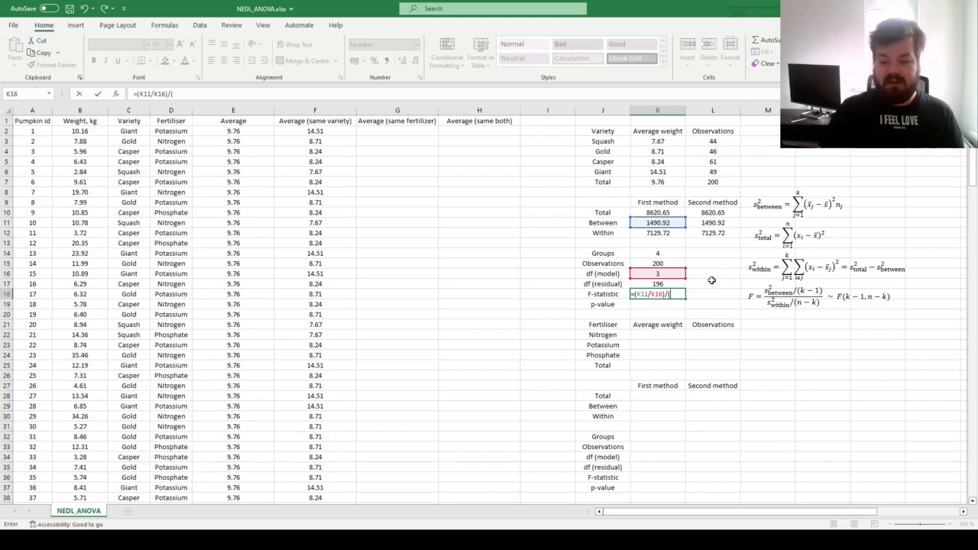
text(/)
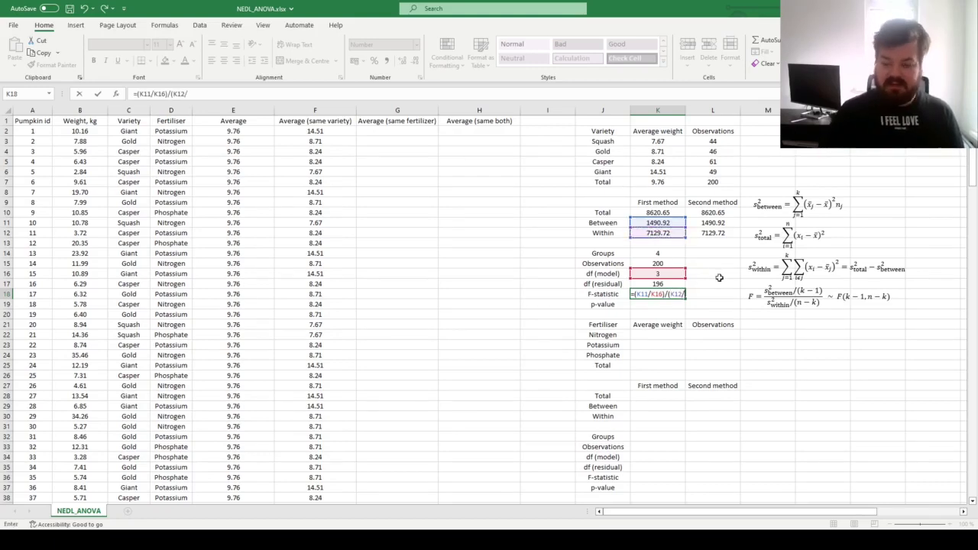
click(662, 284)
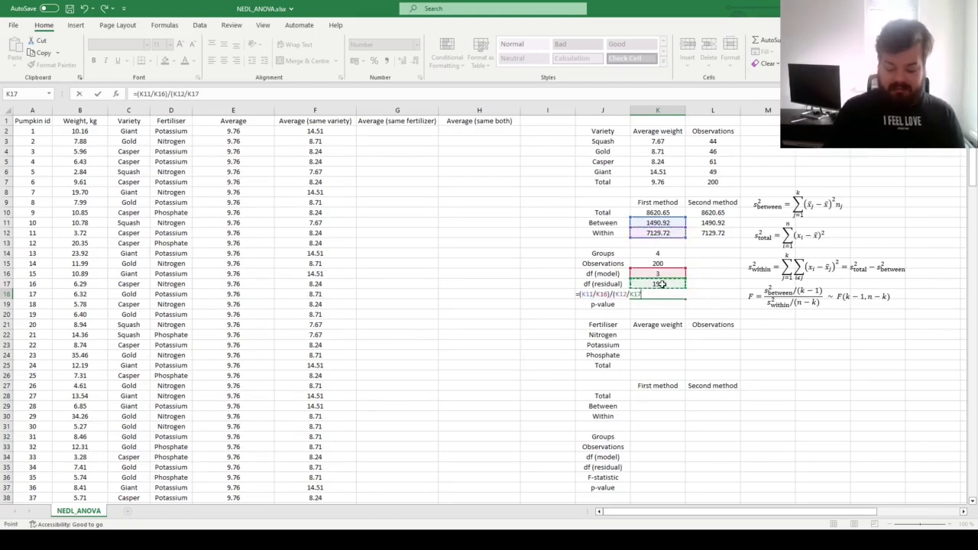
key(Return)
key(Up)
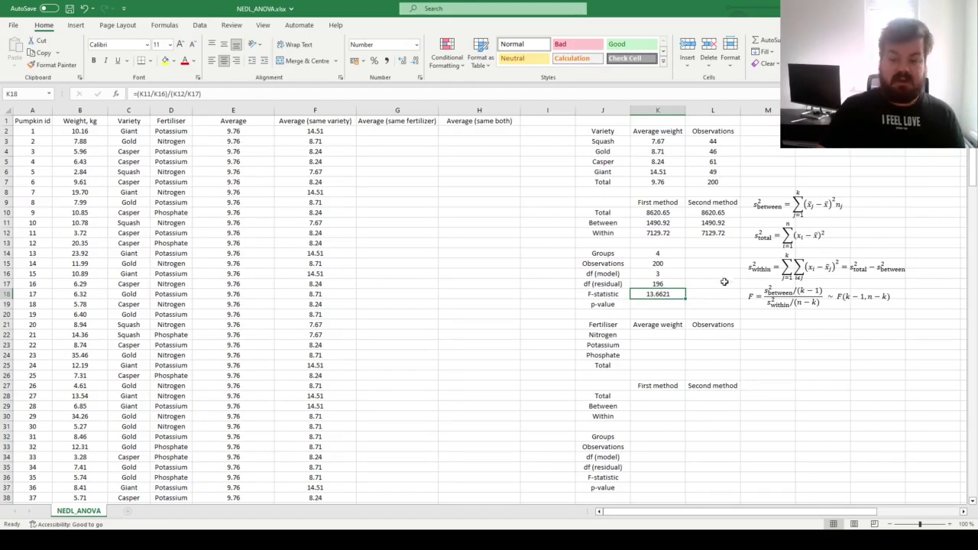
Step: Calculate the p-value for variety in K19 with =F.DIST.RT(K18,K16,K17)
click(662, 304)
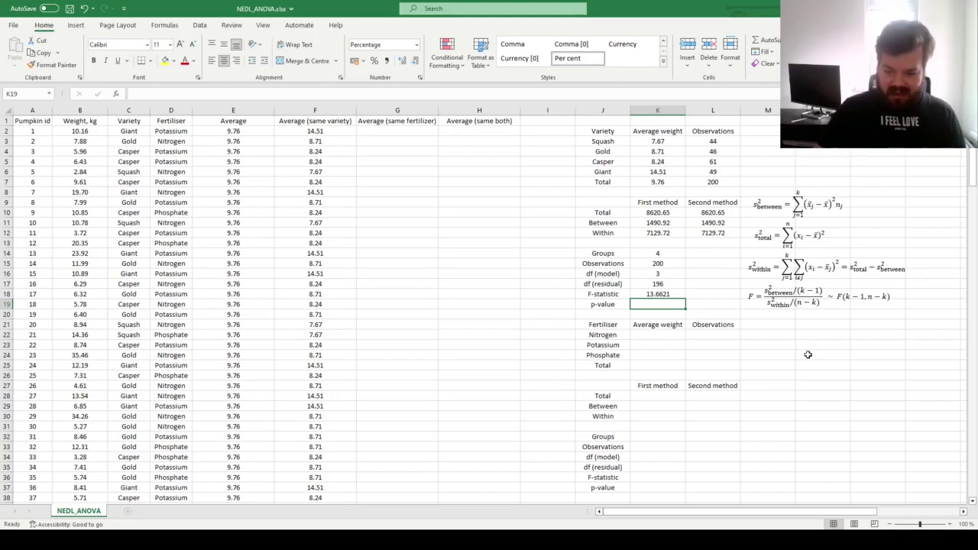
text(=F.DIST.RT()
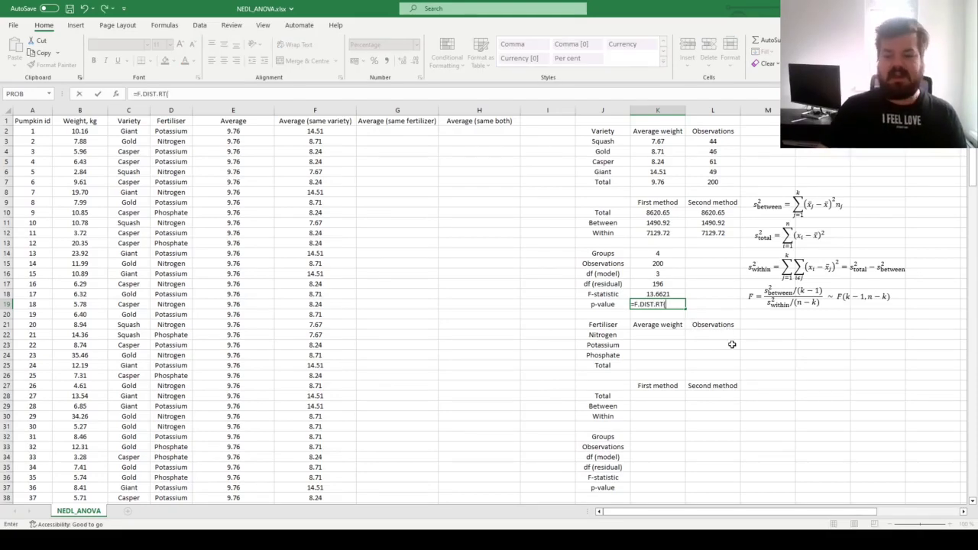
click(658, 294)
text(,)
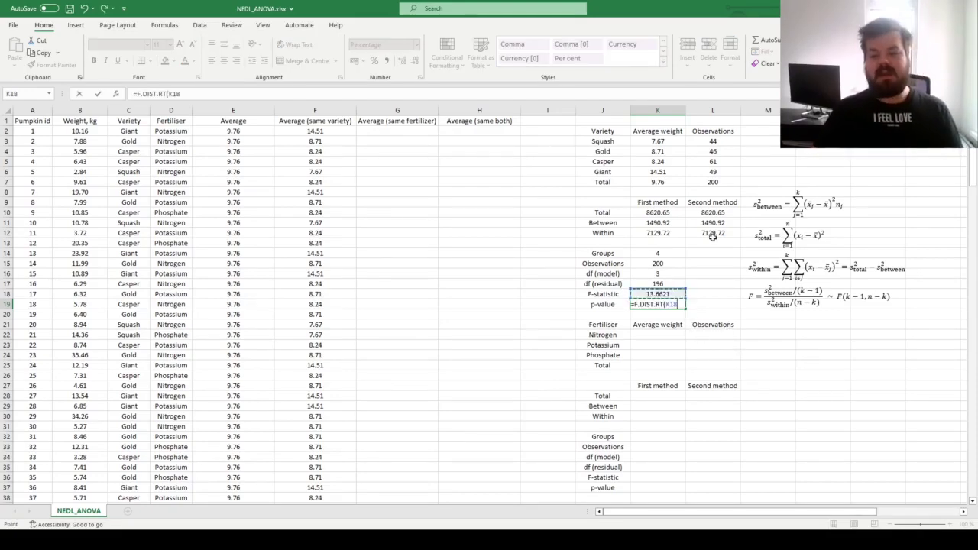
click(675, 273)
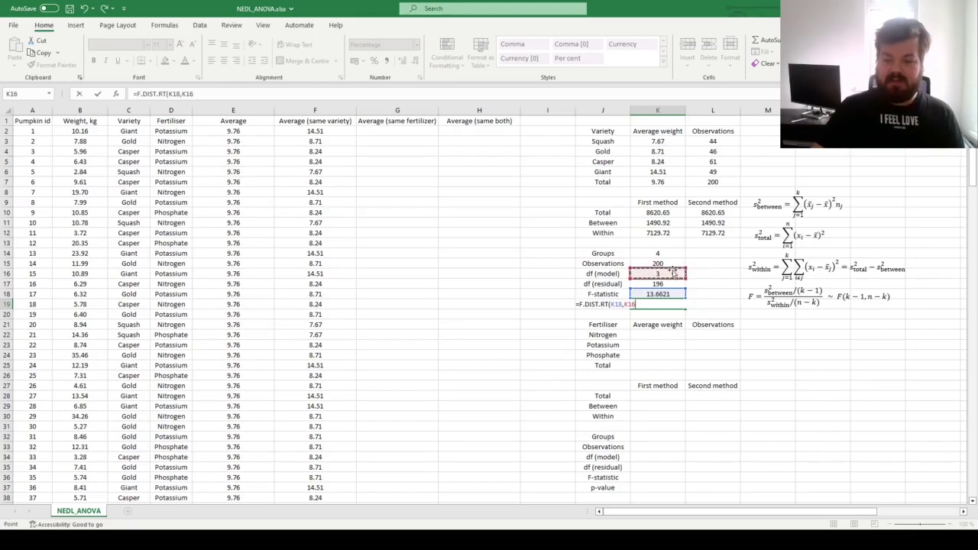
text(,)
click(661, 284)
text())
key(ctrl+Return)
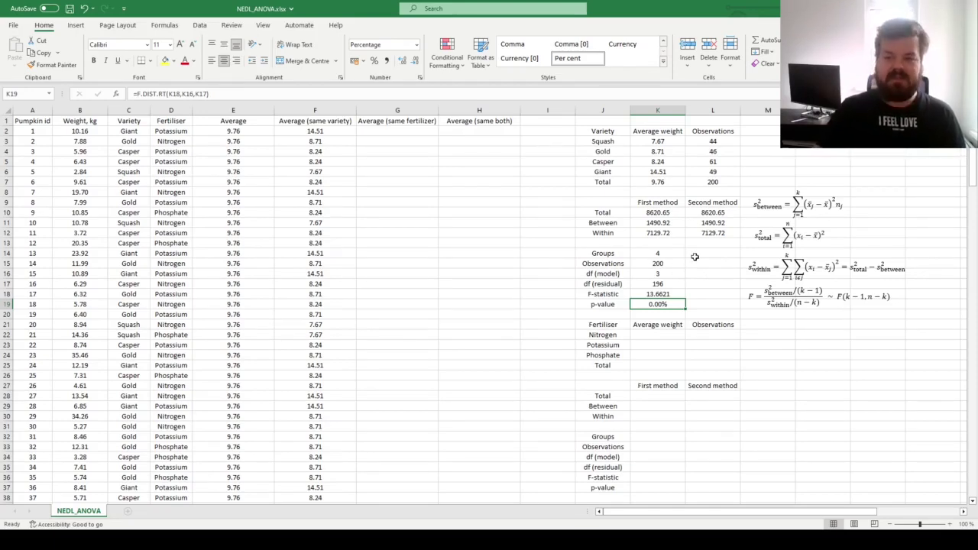
Step: Compare the variety averages in K3:K6 with the overall average in K7, and review the F-statistic and p-value in K18:K19
click(660, 171)
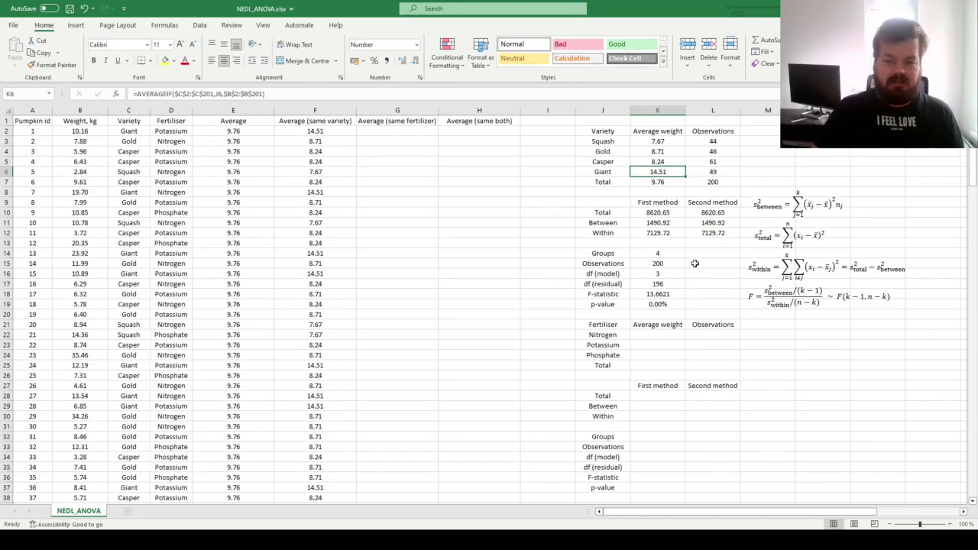
mouse_move(673, 171)
mouse_down()
mouse_move(663, 141)
mouse_move(665, 174)
mouse_up()
click(668, 171)
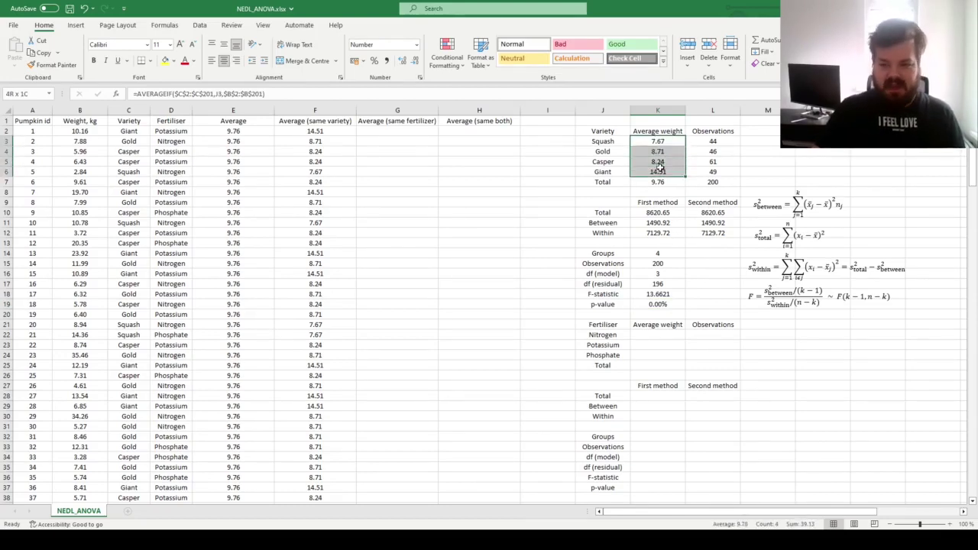
ctrl+click(650, 182)
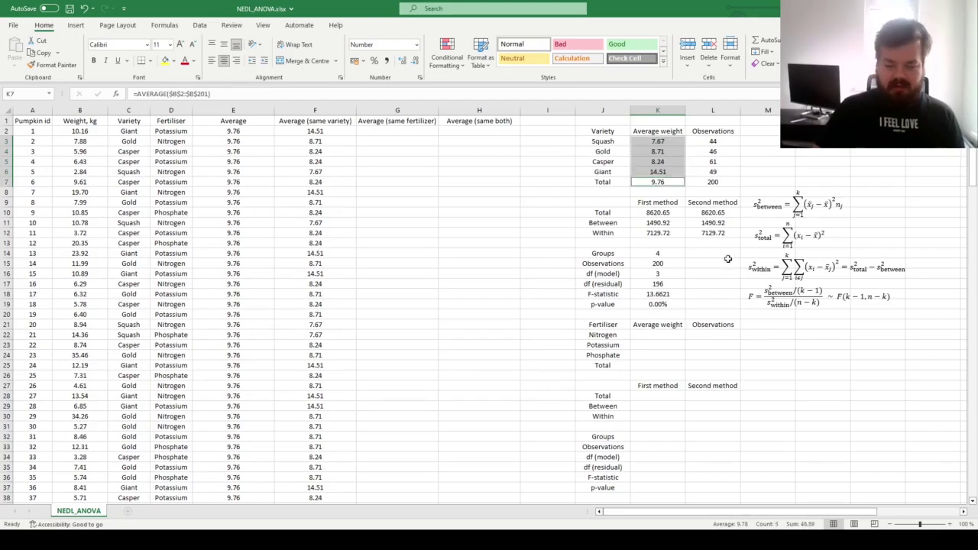
click(673, 302)
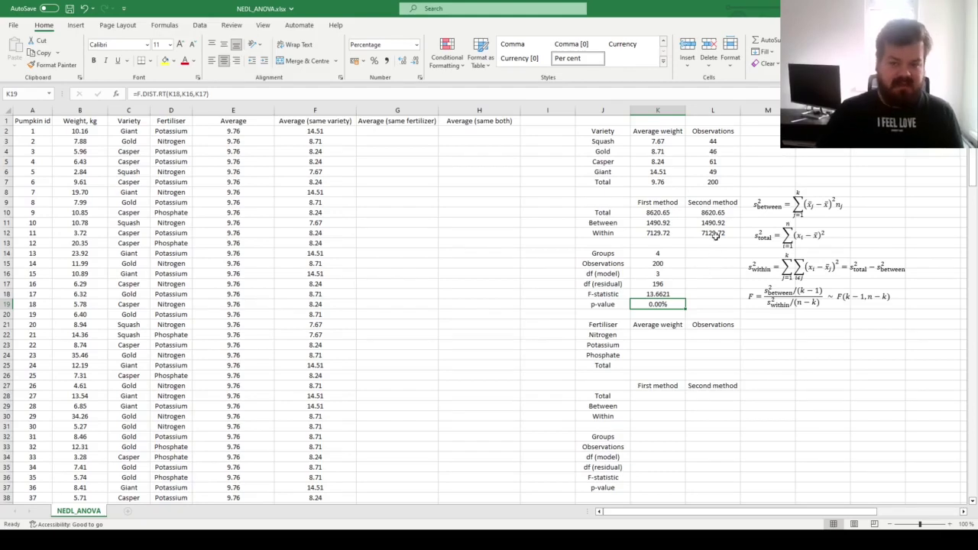
drag(659, 141, 665, 168)
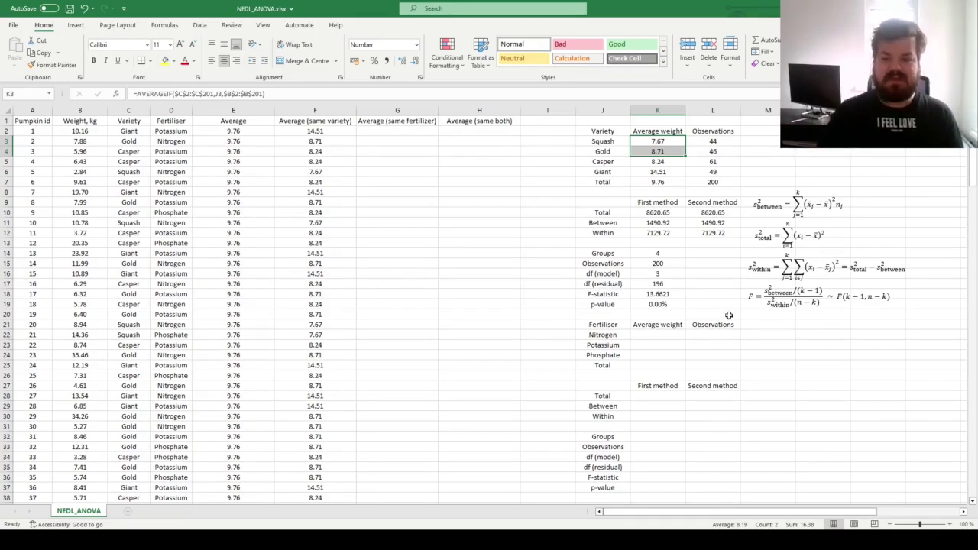
click(664, 304)
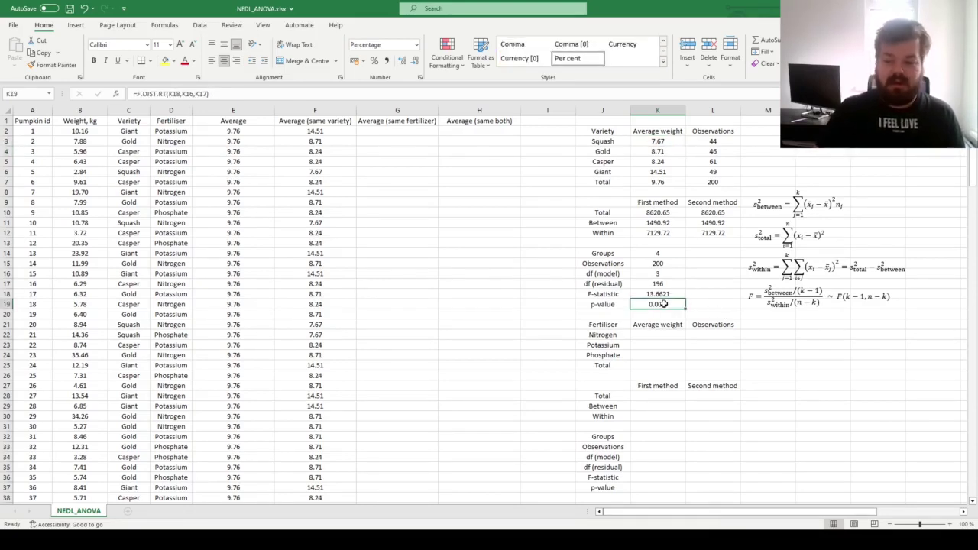
drag(659, 294, 667, 303)
click(667, 303)
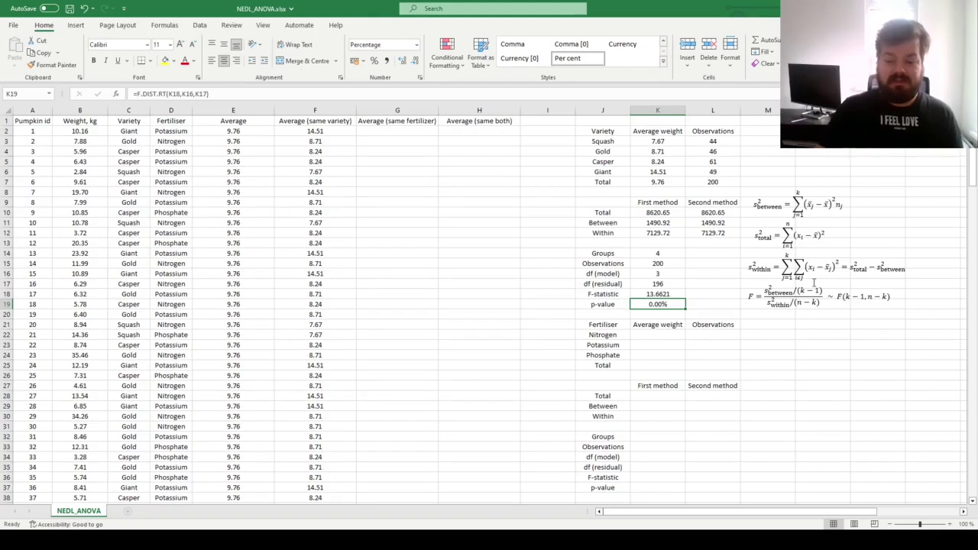
Step: Calculate the same-fertiliser average in G2 with =AVERAGEIF($D$2:$D$201,D2,$B$2:$B$201) and fill it down the column
click(394, 131)
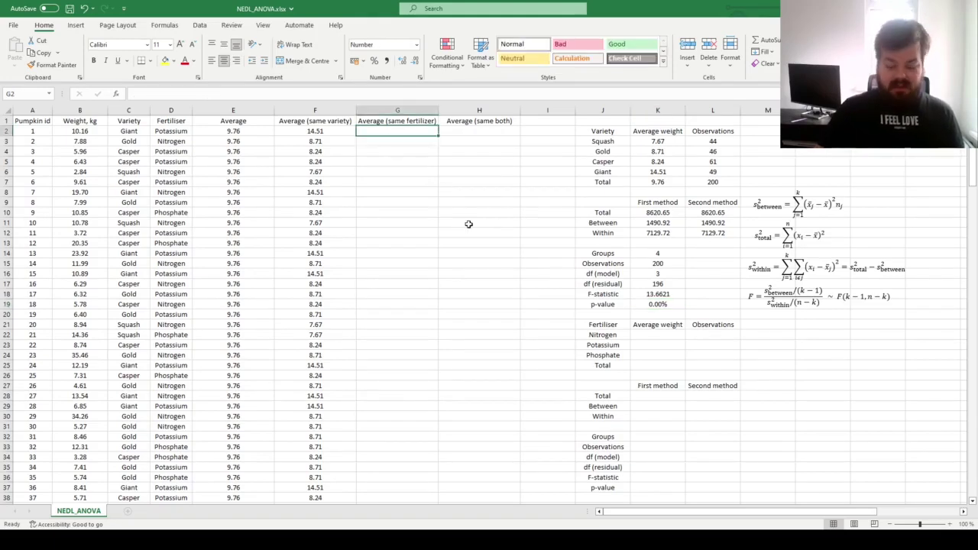
text(=AVERAG)
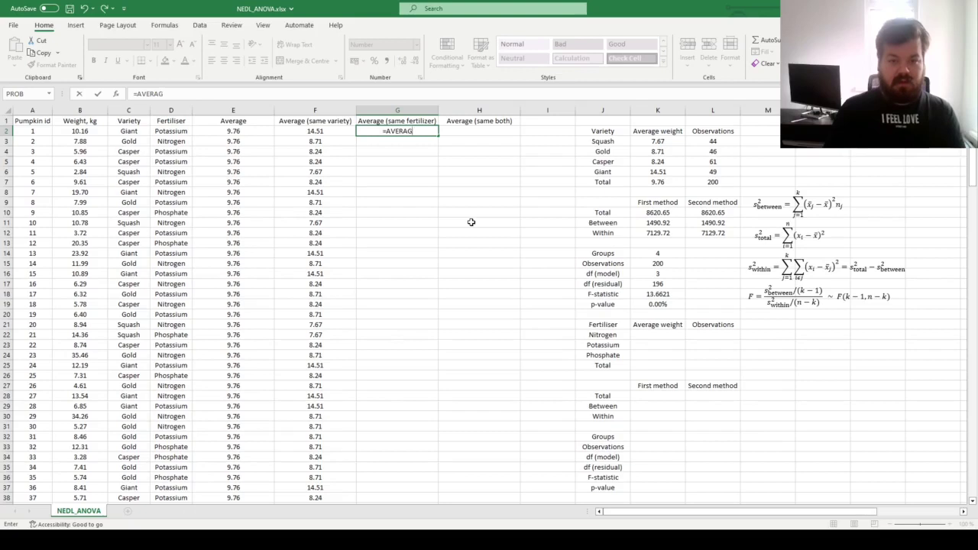
text(EIF()
click(170, 131)
key(ctrl+shift+Down)
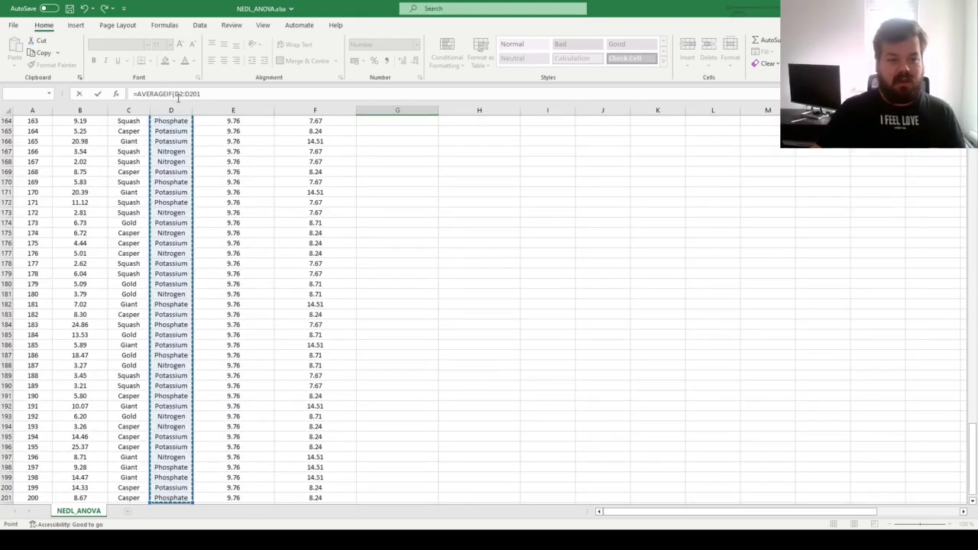
drag(191, 95, 179, 93)
key(F4)
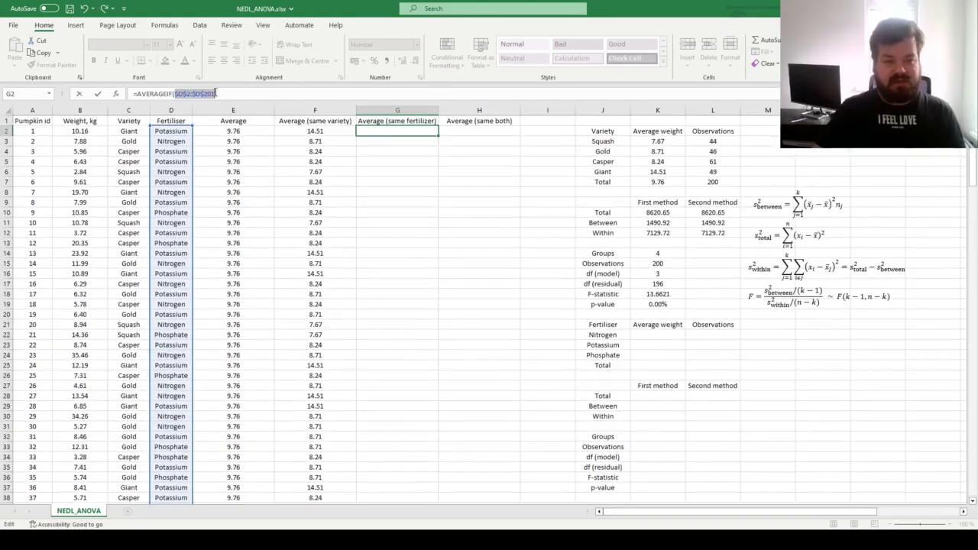
text(,)
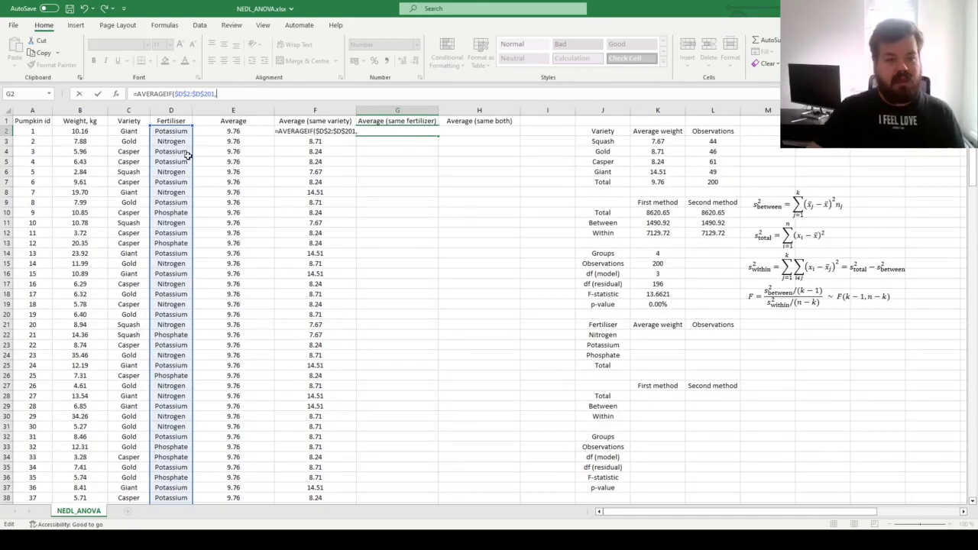
click(172, 131)
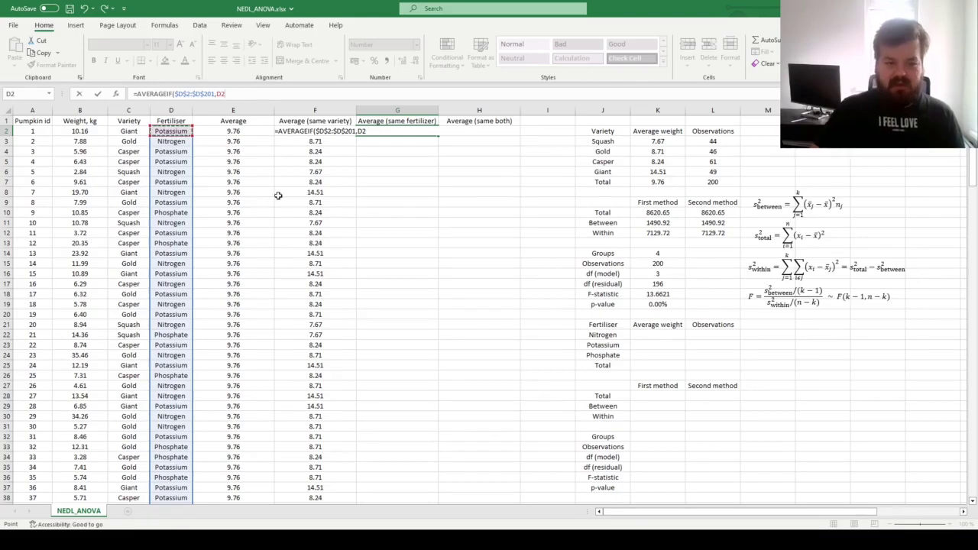
text(,)
click(92, 132)
key(ctrl+shift+Down)
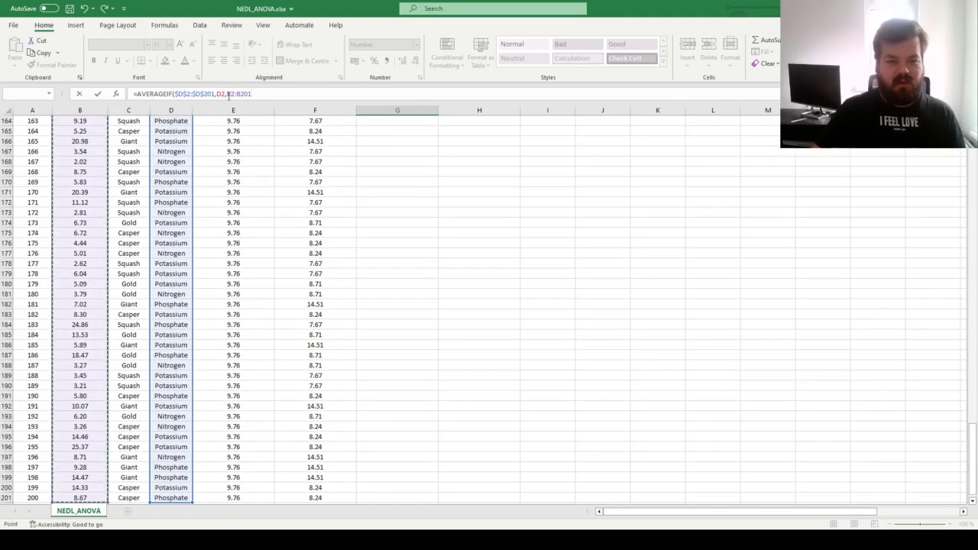
key(F4)
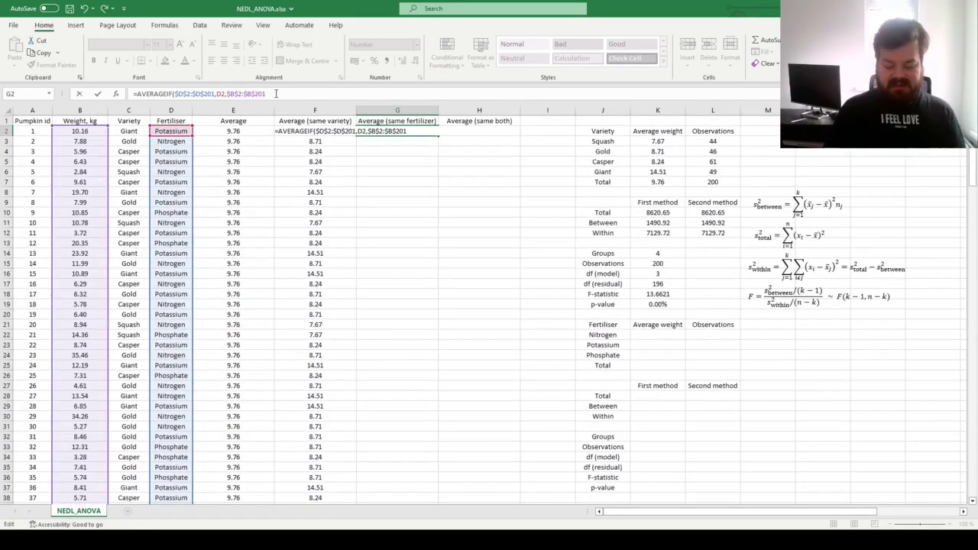
key(Return)
key(Up)
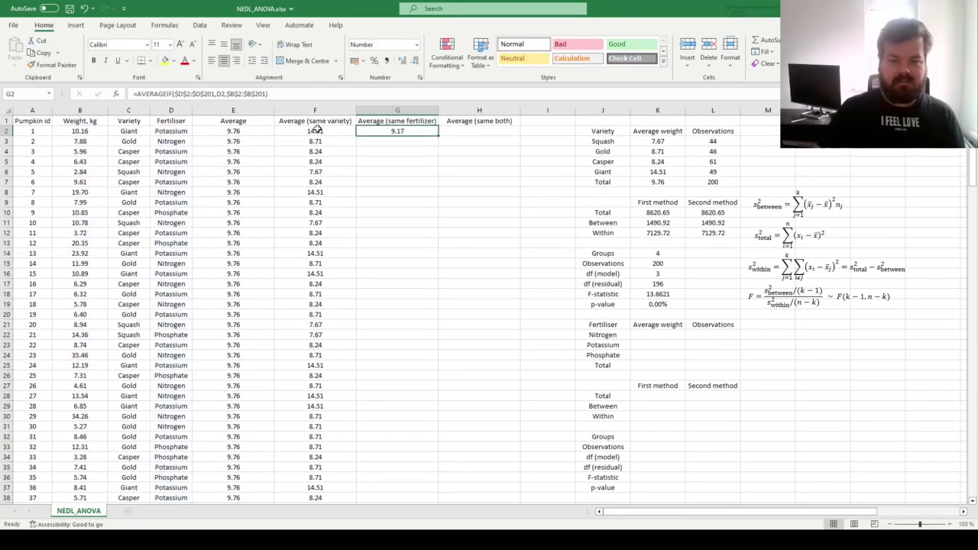
double_click(439, 135)
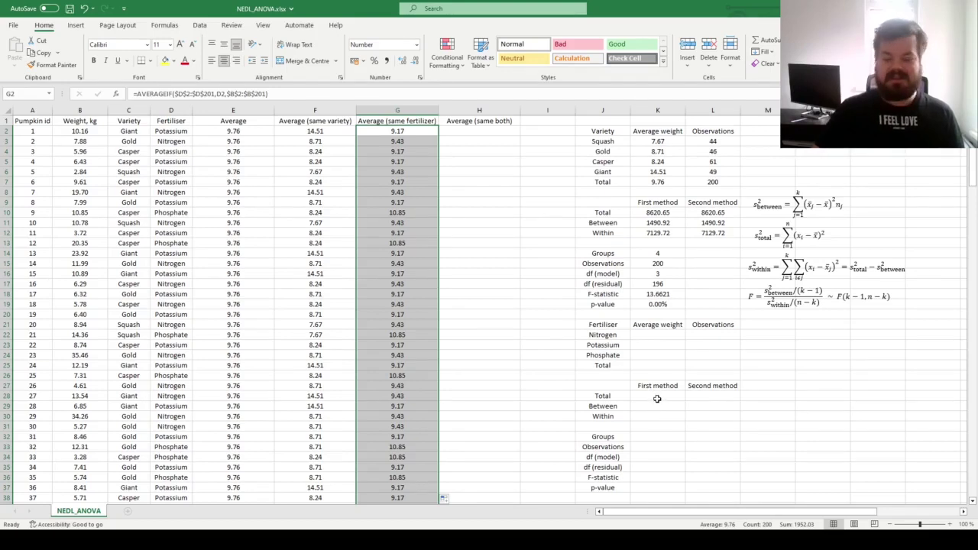
Step: Reuse the K10 formula =SUM((B2:B201-E2:E201)^2) in K28 for the fertiliser total sum of squares, formatted as Number
click(657, 212)
key(F2)
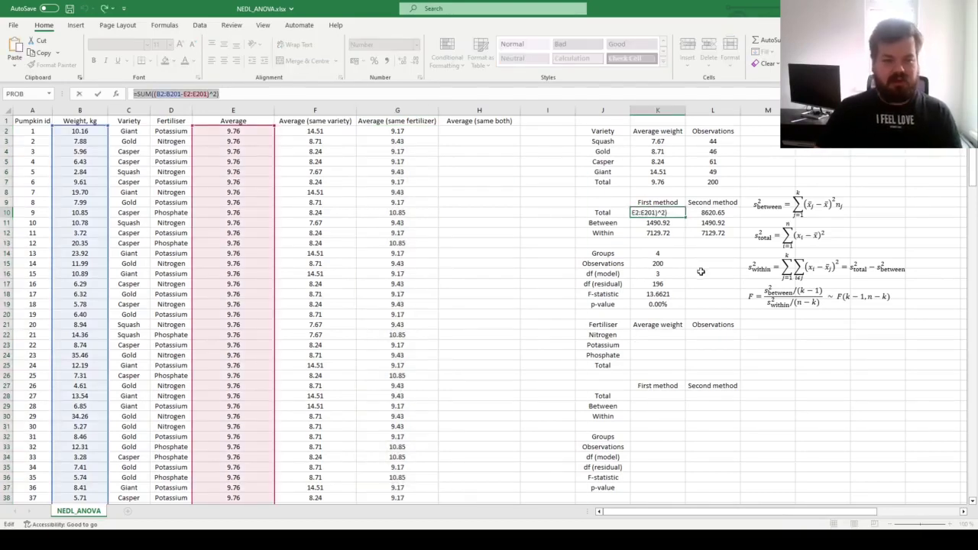
key(Escape)
click(656, 396)
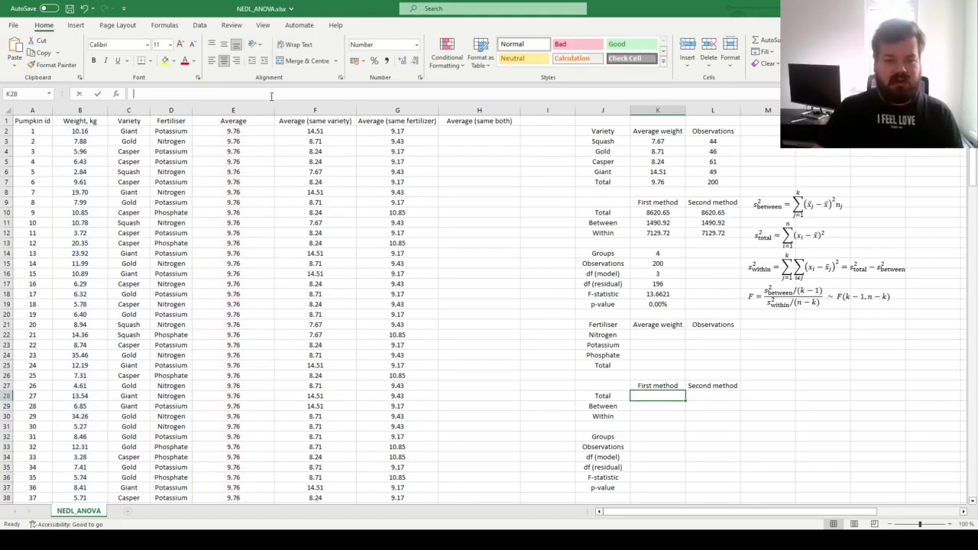
key(F2)
text(=SUM((B2:B201-E2:E201)^2))
key(ctrl+Return)
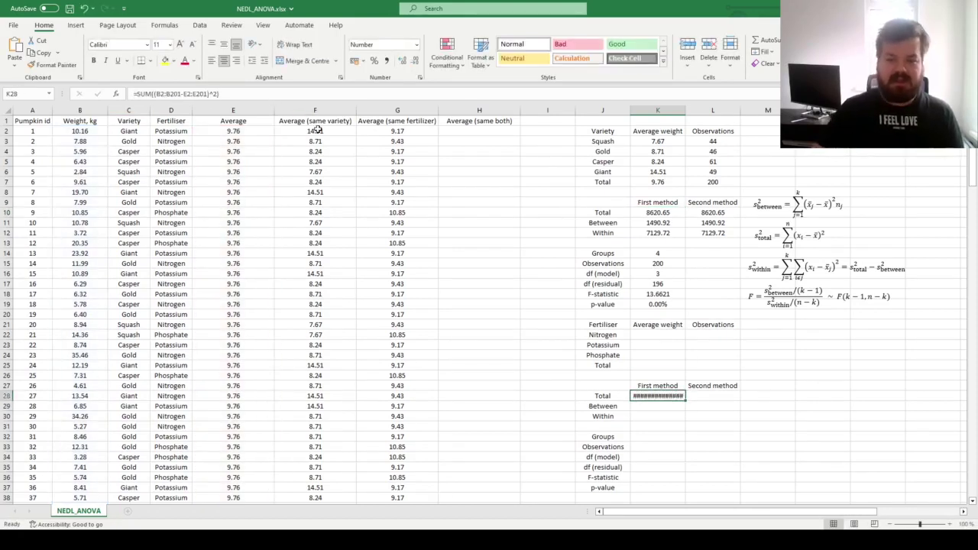
click(415, 45)
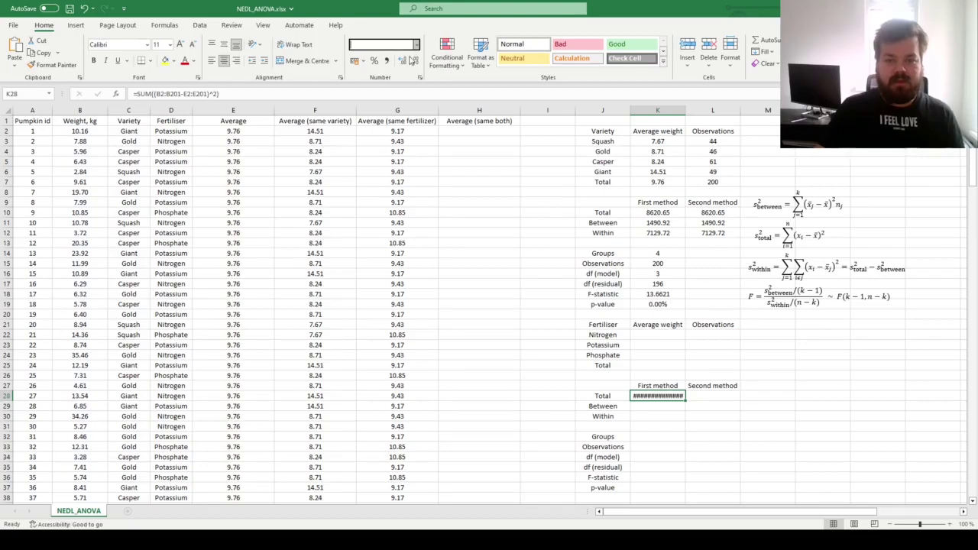
click(404, 91)
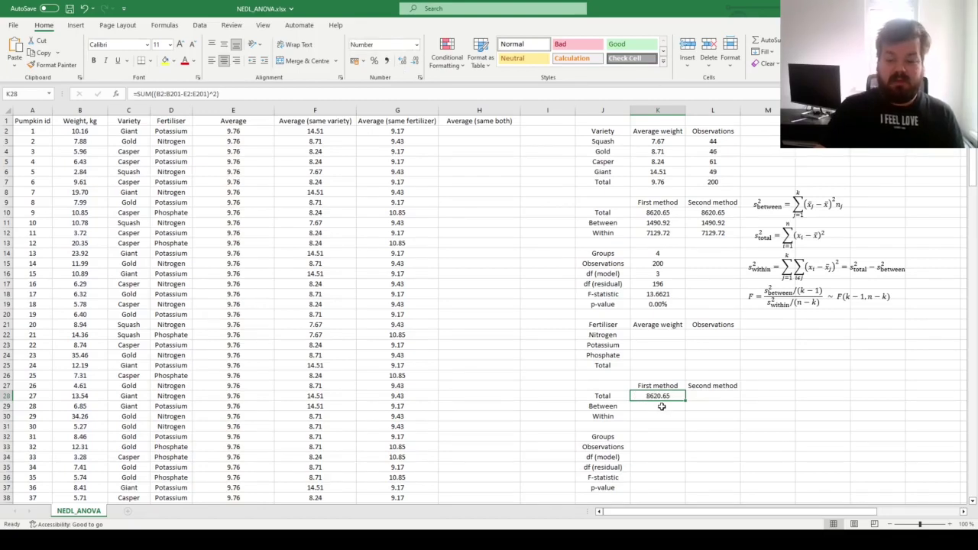
Step: Reuse the K11 formula in K29 for the fertiliser between sum of squares, changing it to =SUM((G2:G201-E2:E201)^2), formatted as Number
click(669, 221)
click(263, 94)
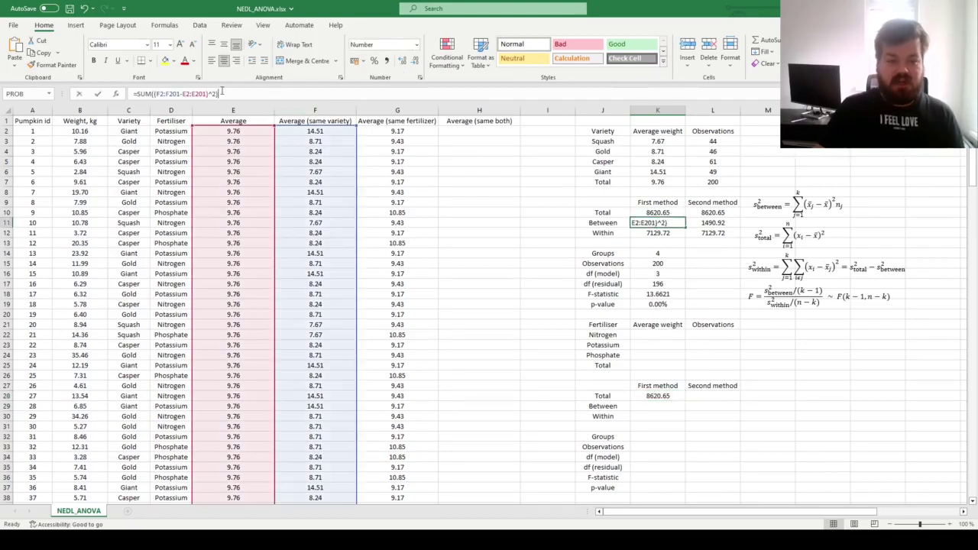
triple_click(263, 94)
key(ctrl+c)
key(Escape)
click(658, 406)
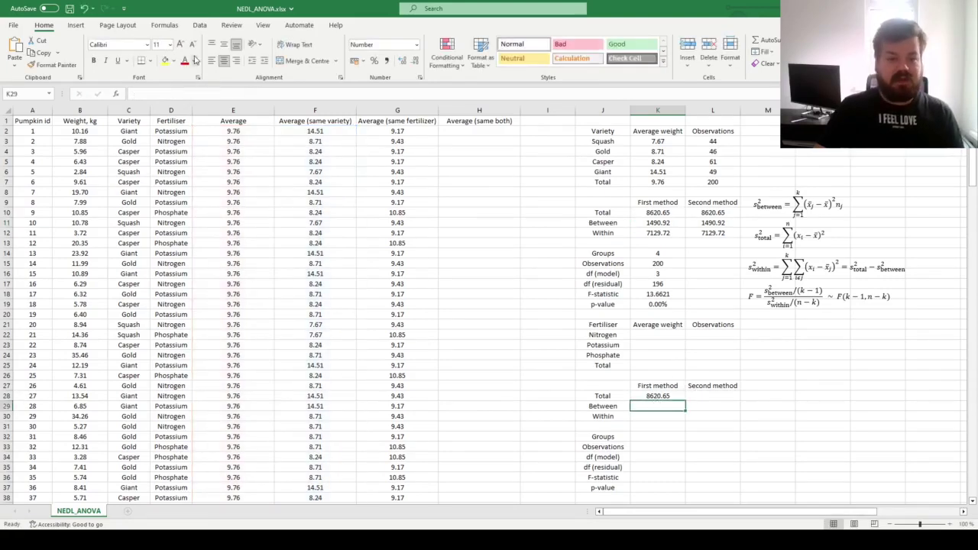
key(F2)
key(ctrl+v)
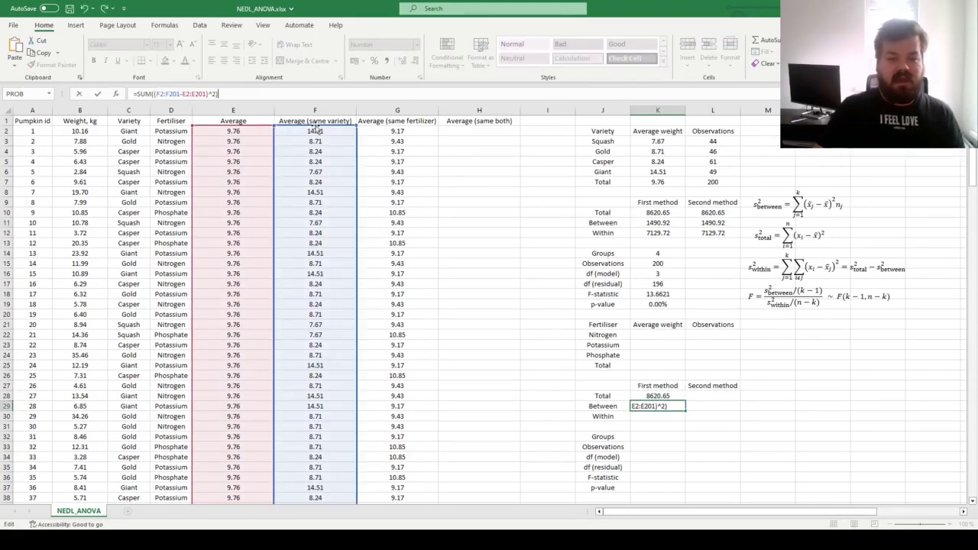
drag(317, 131, 398, 131)
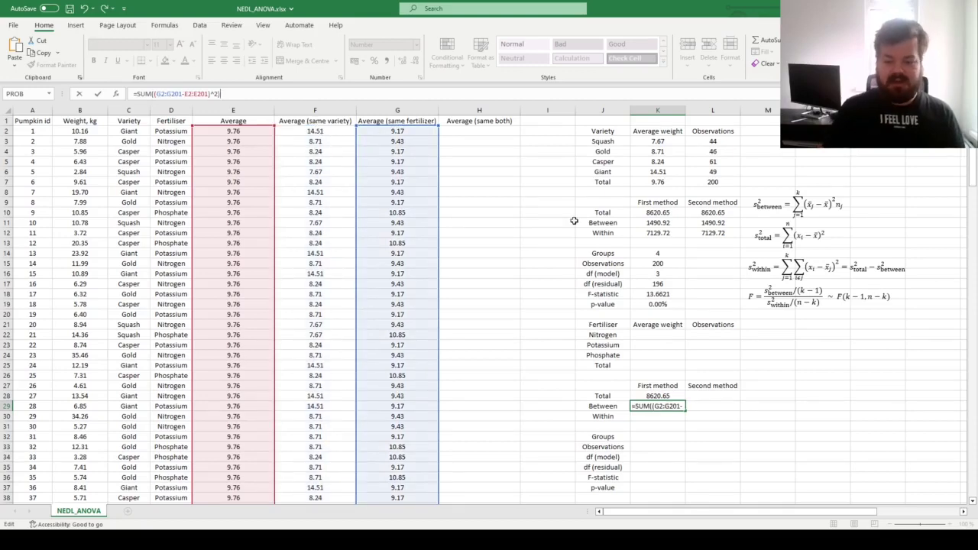
click(662, 406)
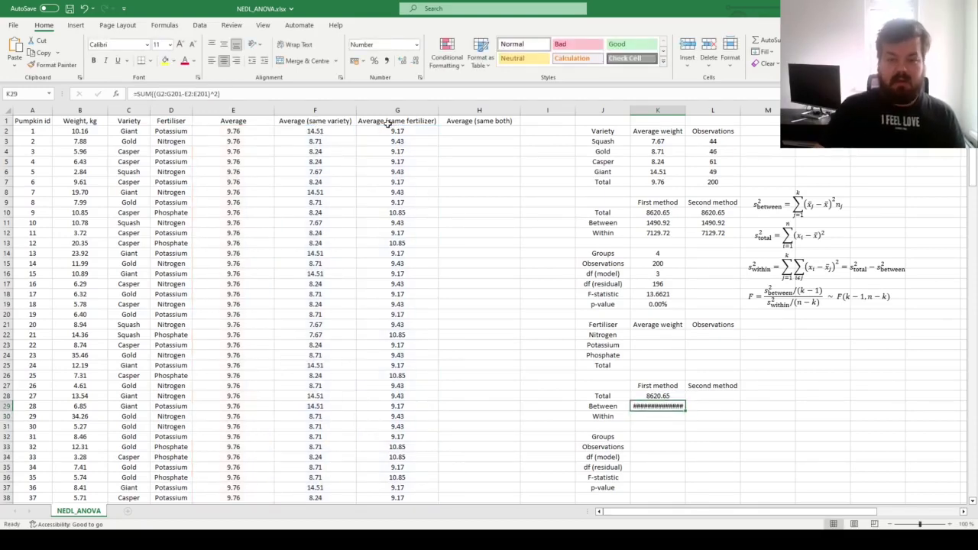
Step: Reuse the K12 formula in K30 for the fertiliser within sum of squares, changing it to =SUM((B2:B201-G2:G201)^2), formatted as Number
click(654, 415)
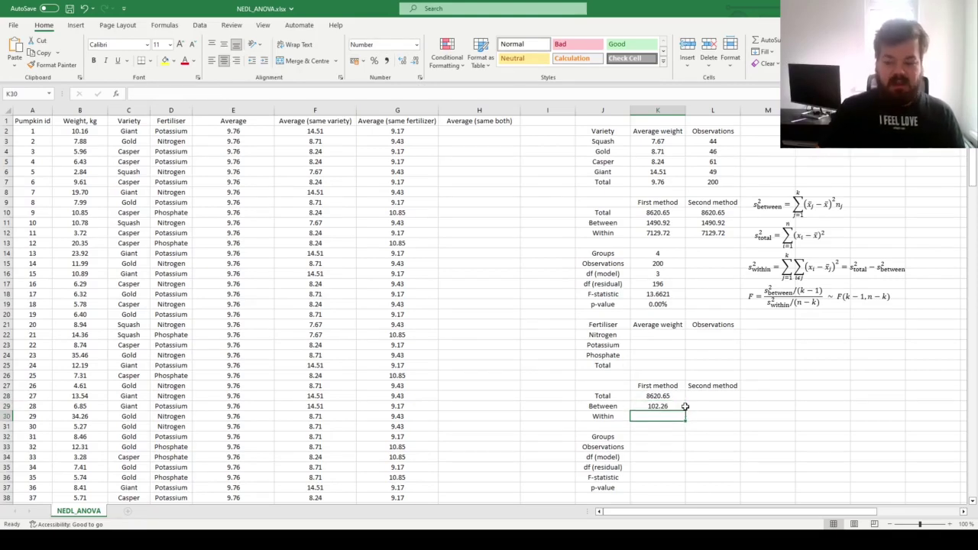
click(654, 233)
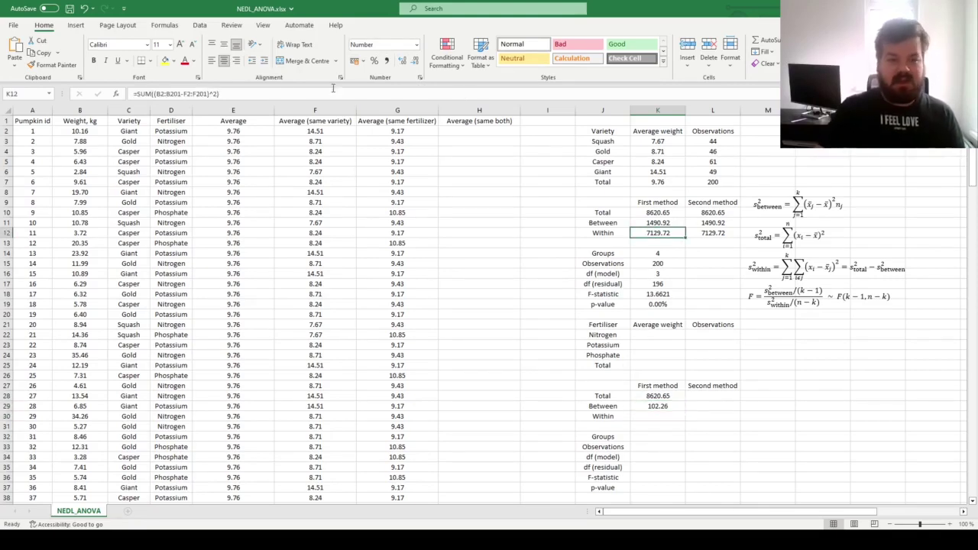
double_click(654, 233)
key(ctrl+c)
key(Escape)
click(663, 417)
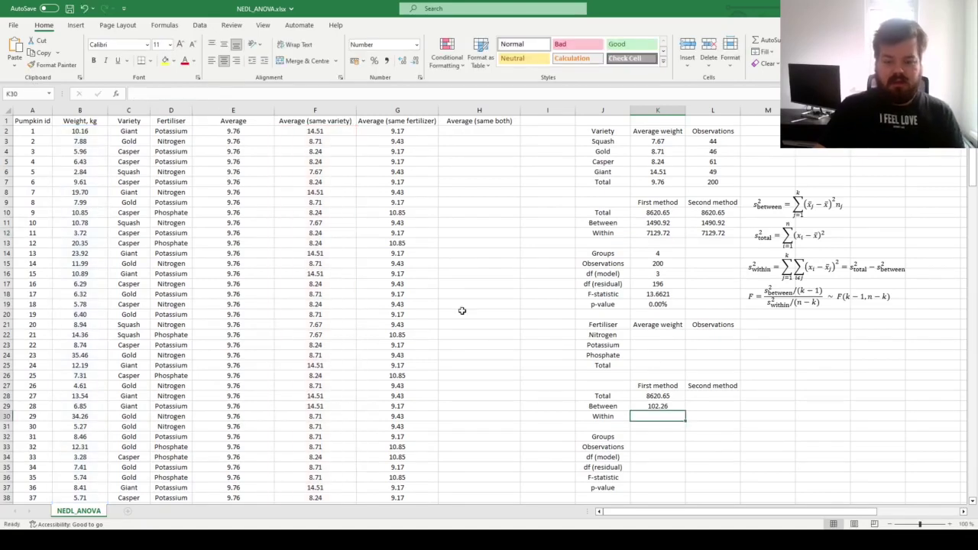
click(190, 95)
key(ctrl+v)
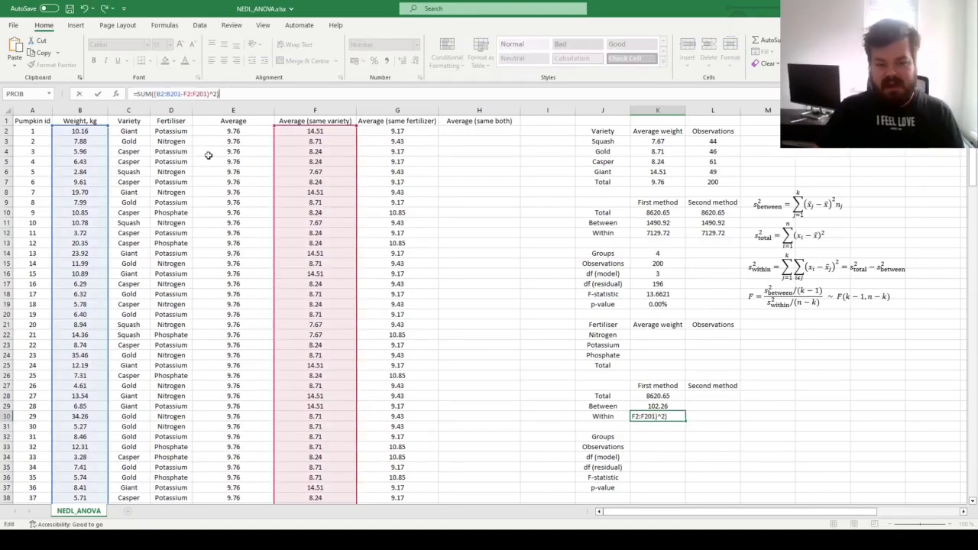
drag(321, 131, 401, 132)
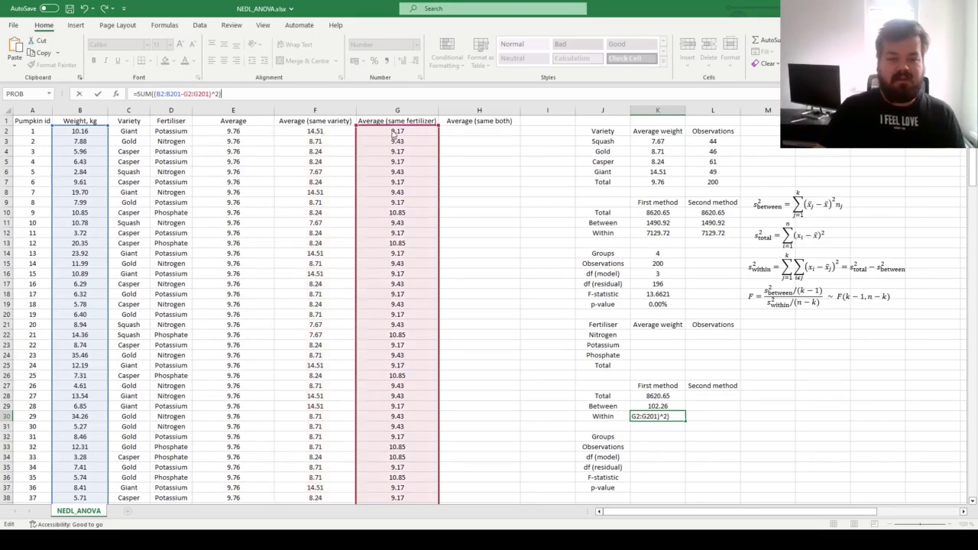
key(ctrl+Return)
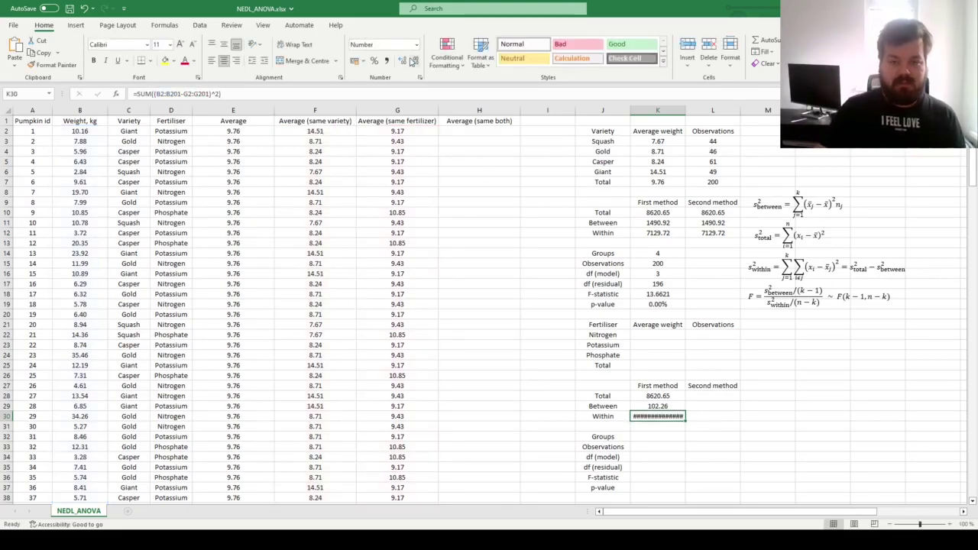
Step: Copy the Squash formulas in K3:L3 to the Nitrogen row and change K22 to =AVERAGEIF($D$2:$D$201,J22,$B$2:$B$201)
click(674, 336)
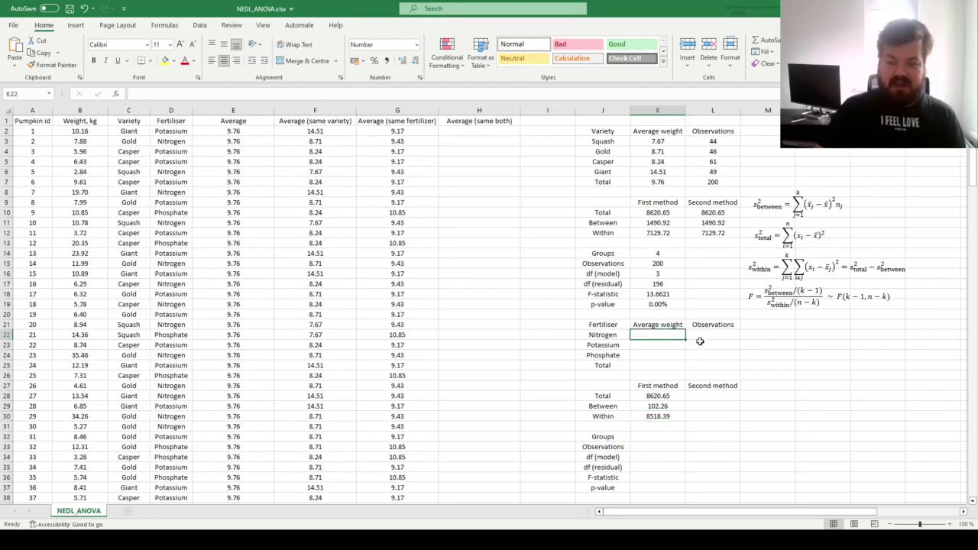
drag(666, 142, 690, 142)
key(ctrl+c)
click(658, 334)
key(ctrl+v)
key(F2)
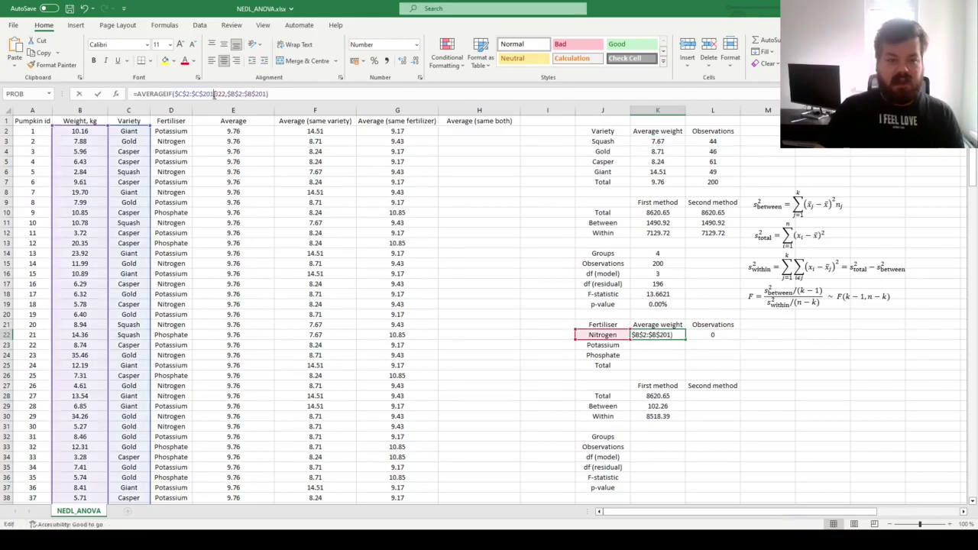
drag(151, 187, 194, 187)
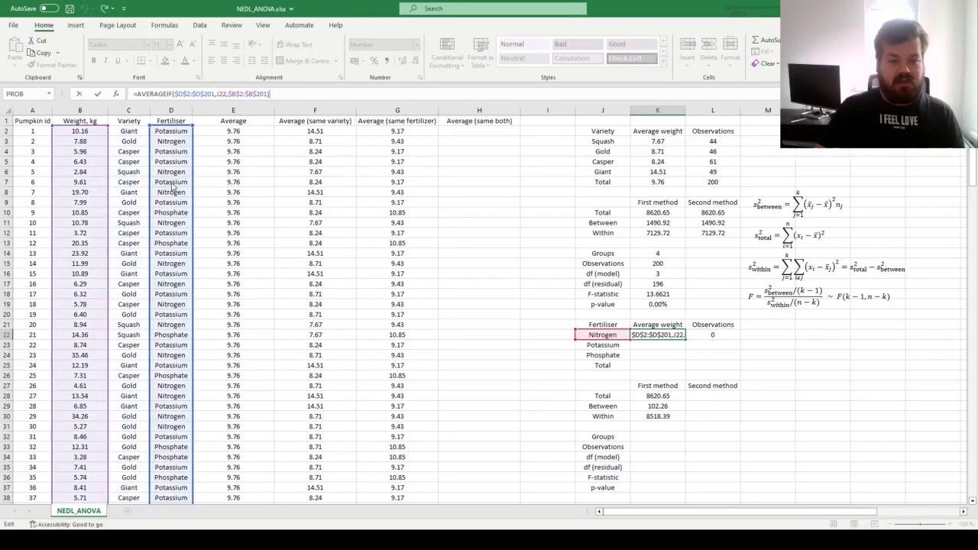
key(Return)
Step: Change L22 to =COUNTIF($D$2:$D$201,J22), fill K22:L22 down to the Phosphate row, and check the sum of L22:L24
click(719, 337)
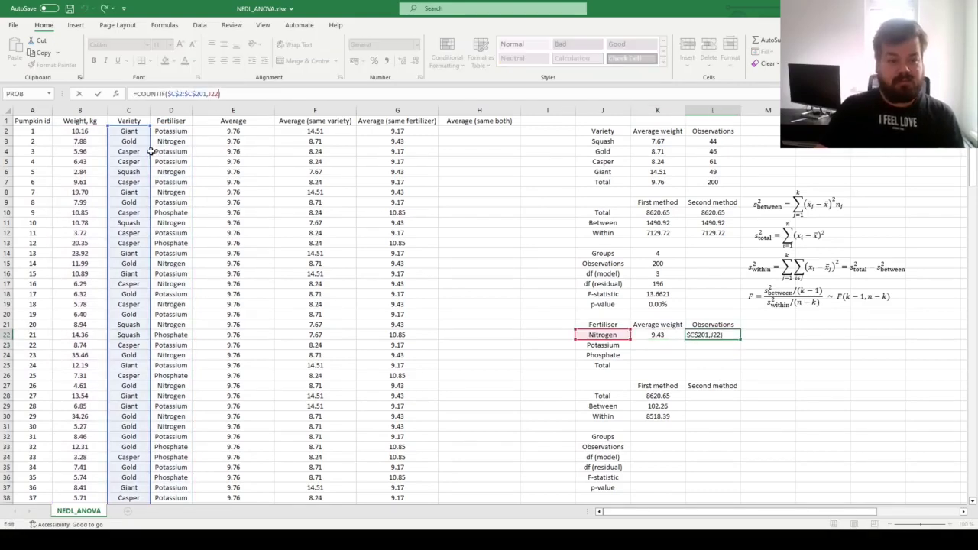
drag(150, 151, 163, 151)
key(Return)
drag(657, 335, 738, 360)
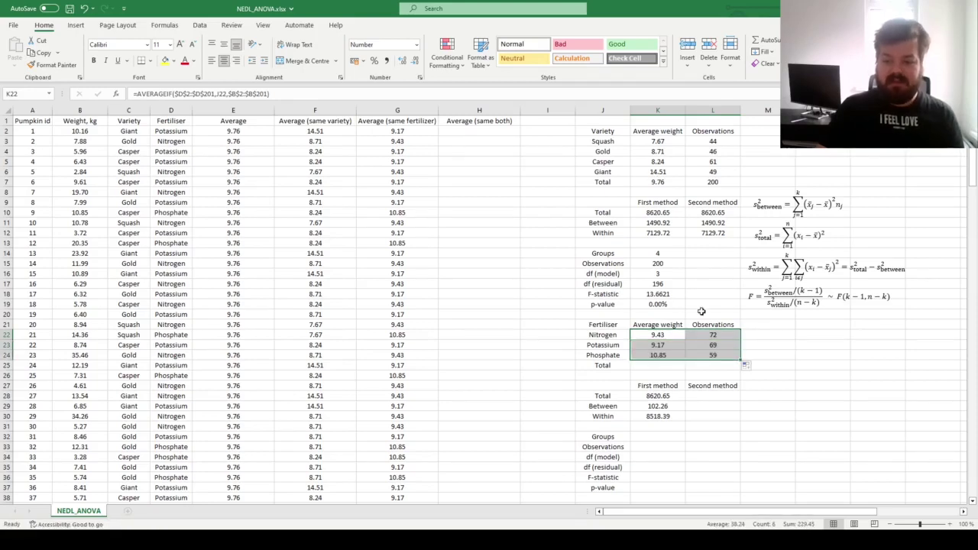
drag(713, 334, 716, 350)
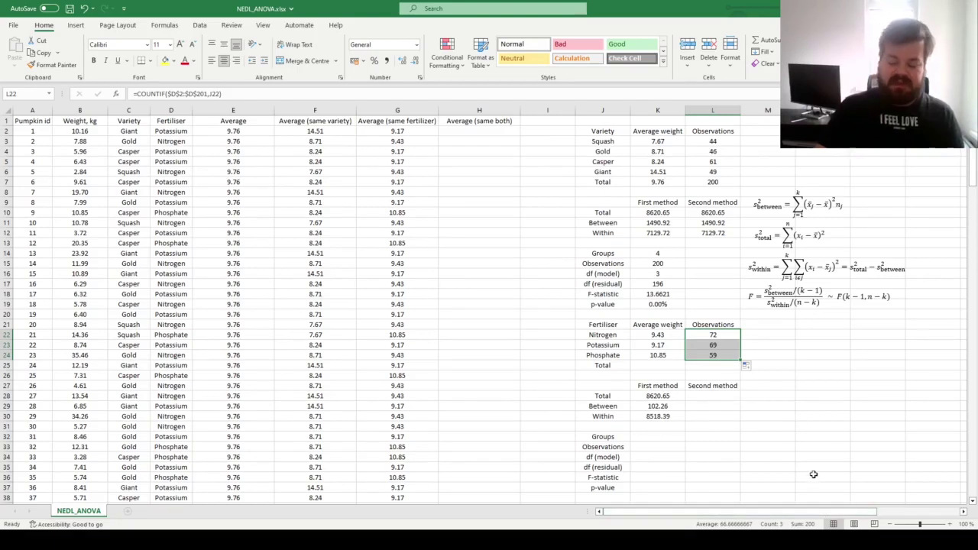
Step: Copy the overall average and observation count from K7:L7 to the fertiliser Total row in K25:L25
drag(646, 184, 713, 184)
key(ctrl+c)
click(660, 365)
key(Return)
Step: Enter =SUM((B2:B201-K25)^2) in L28 for the fertiliser total sum of squares by the second method, formatted as Number
click(719, 396)
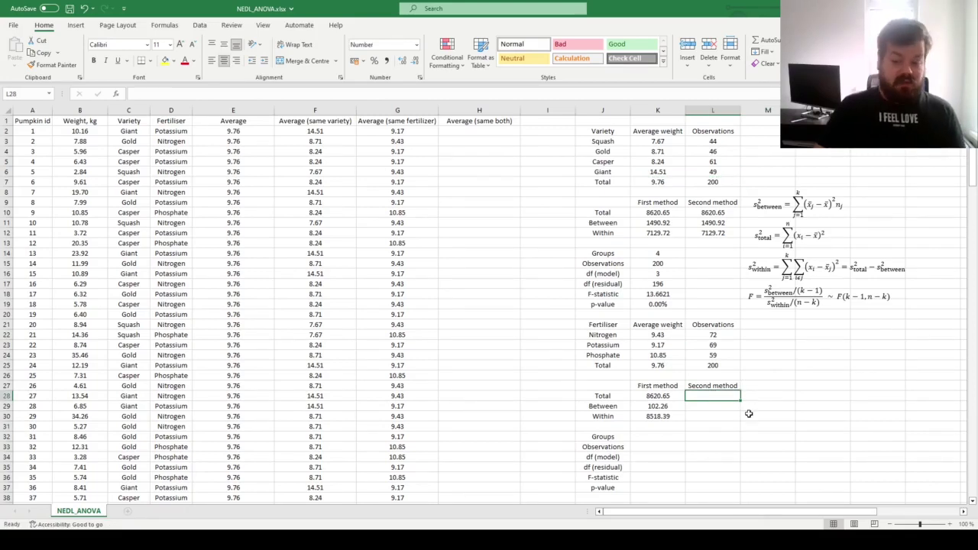
text(=SUM(()
click(81, 131)
key(ctrl+shift+Down)
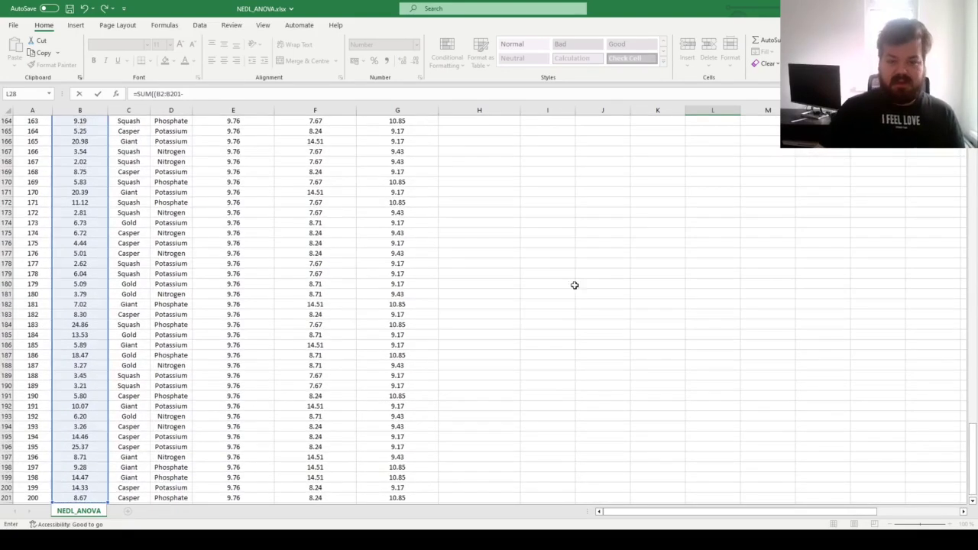
text(-)
click(570, 272)
key(ctrl+Up)
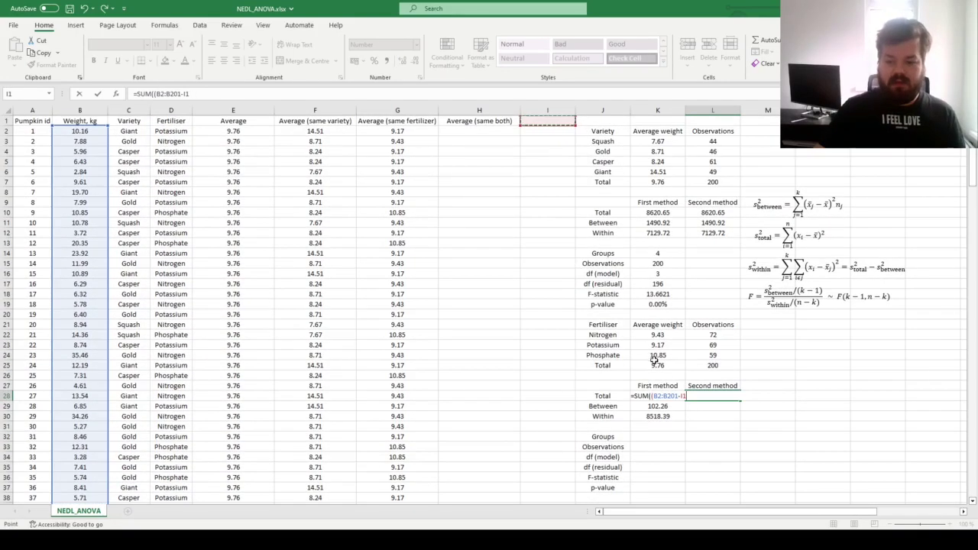
click(655, 365)
text()^2)
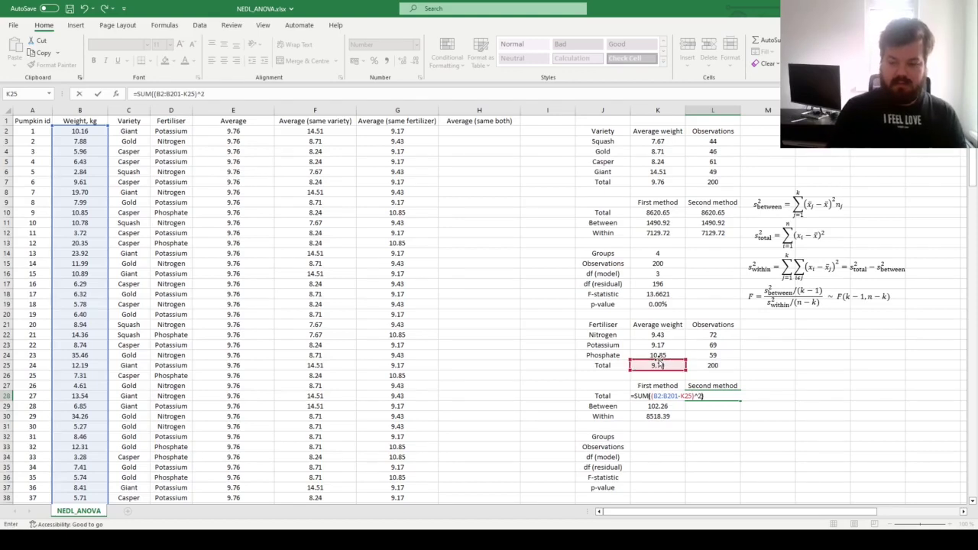
key(Return)
mouse_move(713, 396)
mouse_down()
mouse_move(713, 344)
mouse_move(589, 350)
mouse_move(714, 396)
mouse_up()
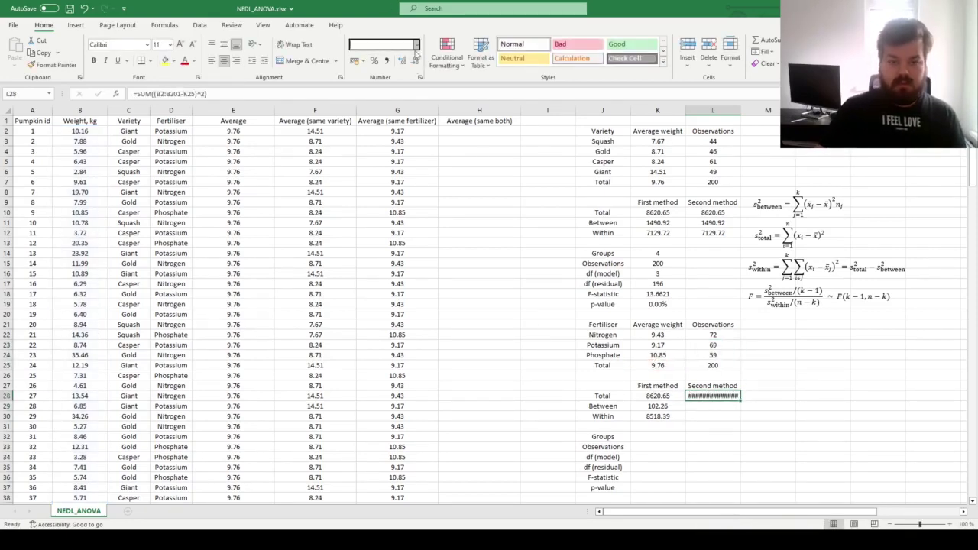
click(411, 87)
Step: Enter =SUM((K22:K24-K25)^2*L22:L24) in L29 for the fertiliser between sum of squares by the second method
click(709, 405)
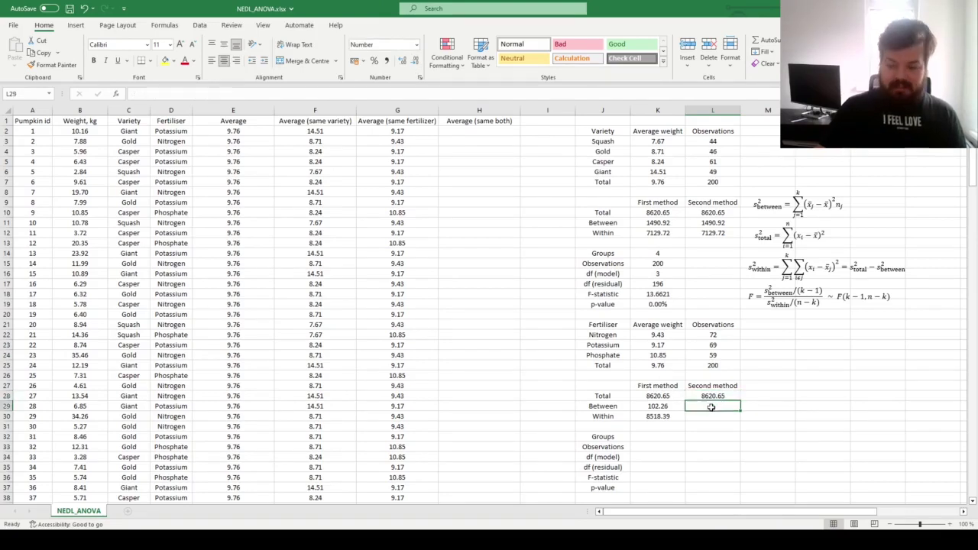
text(=SUM(()
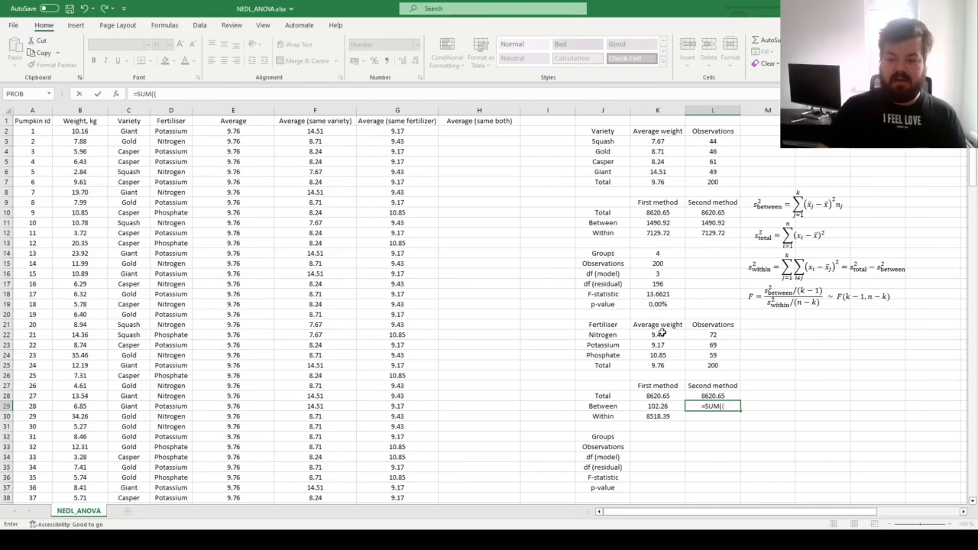
drag(659, 335, 663, 356)
text(-)
click(682, 370)
text()^2*)
drag(712, 335, 712, 355)
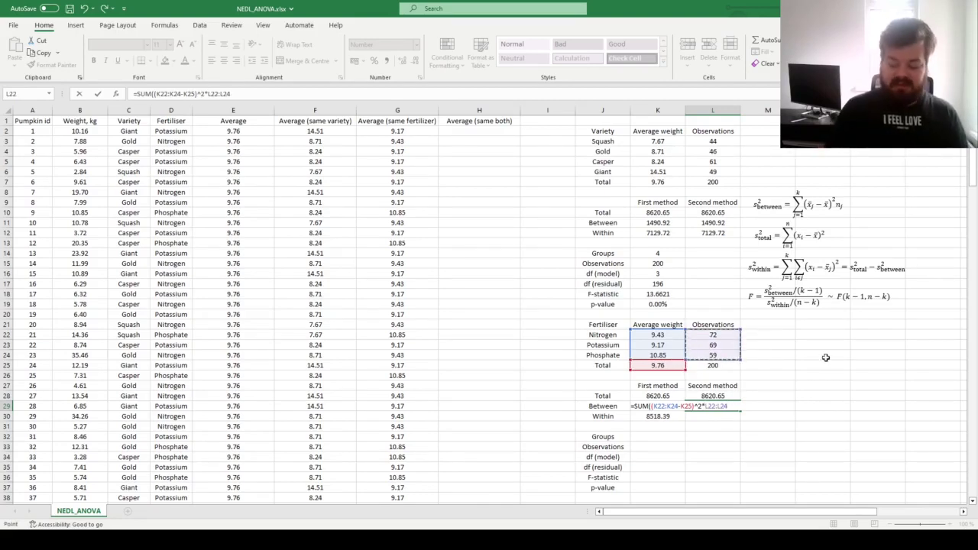
key(Return)
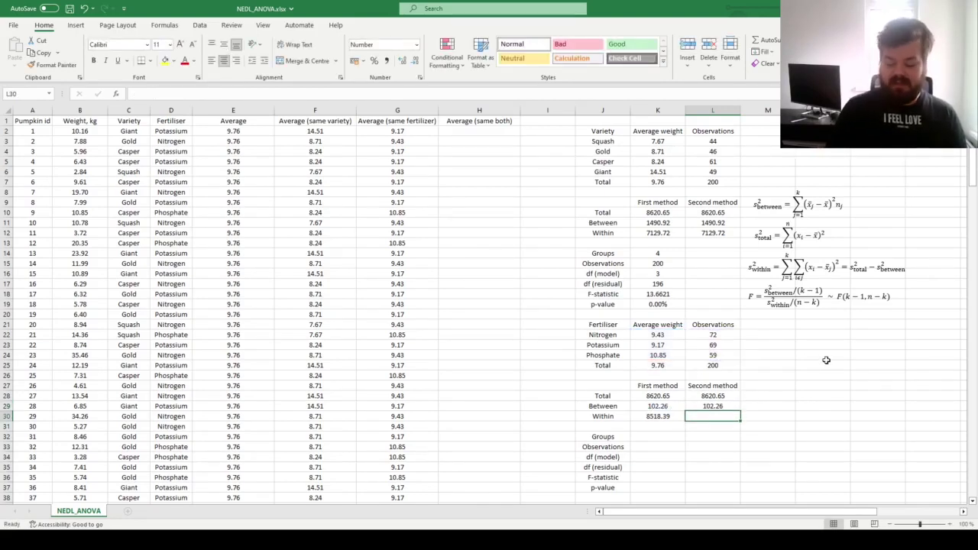
Step: Calculate the fertiliser within sum of squares by the second method in L30 as =L28-L29
text(=)
click(717, 396)
text(-)
click(714, 406)
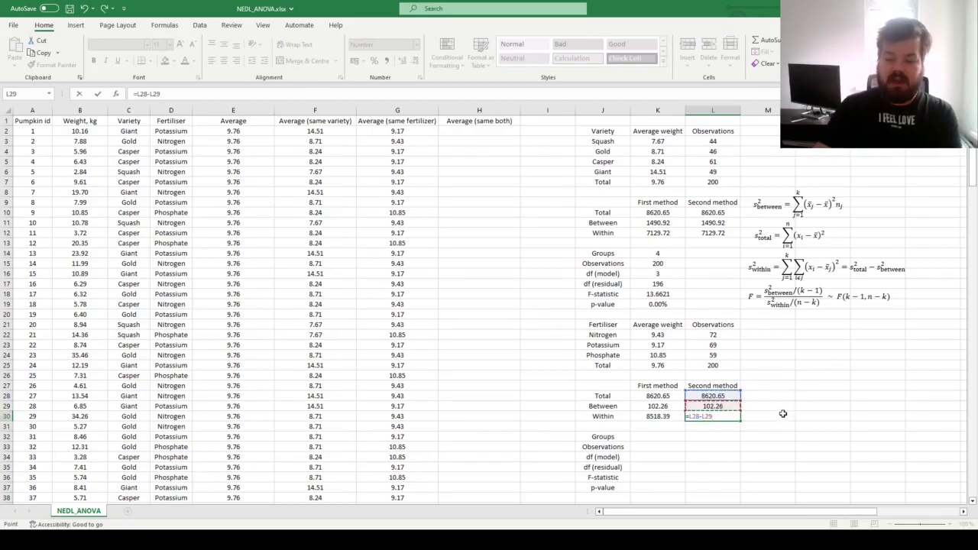
key(Return)
key(Up)
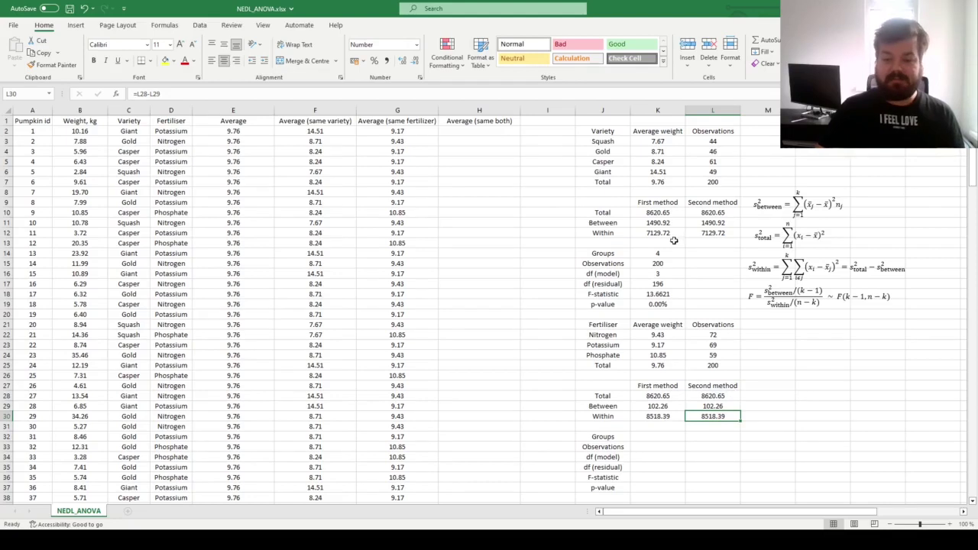
Step: Set the fertiliser group count in K32 to 3 and copy the variety test formulas from K15:K19 to K33:K37
click(655, 435)
text(3)
click(775, 436)
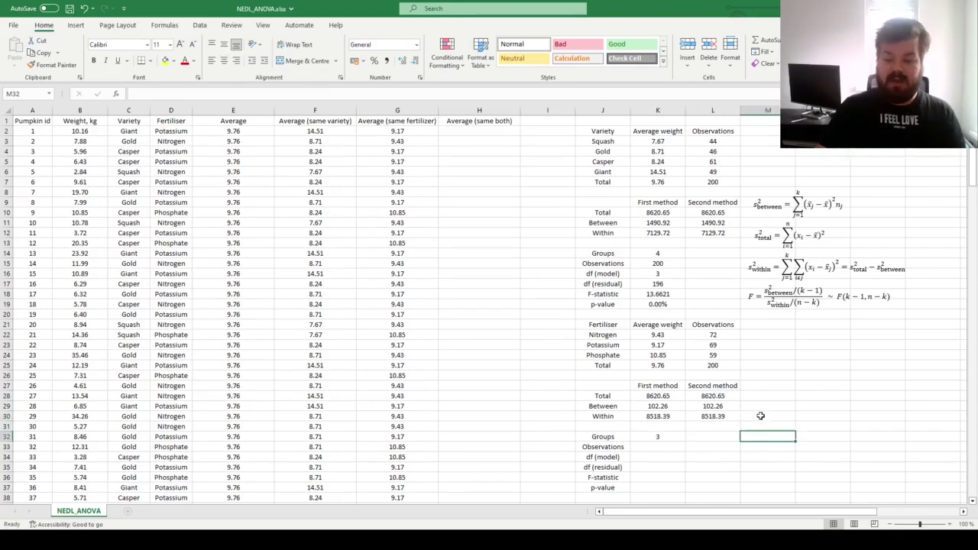
scroll(761, 415, down, 1)
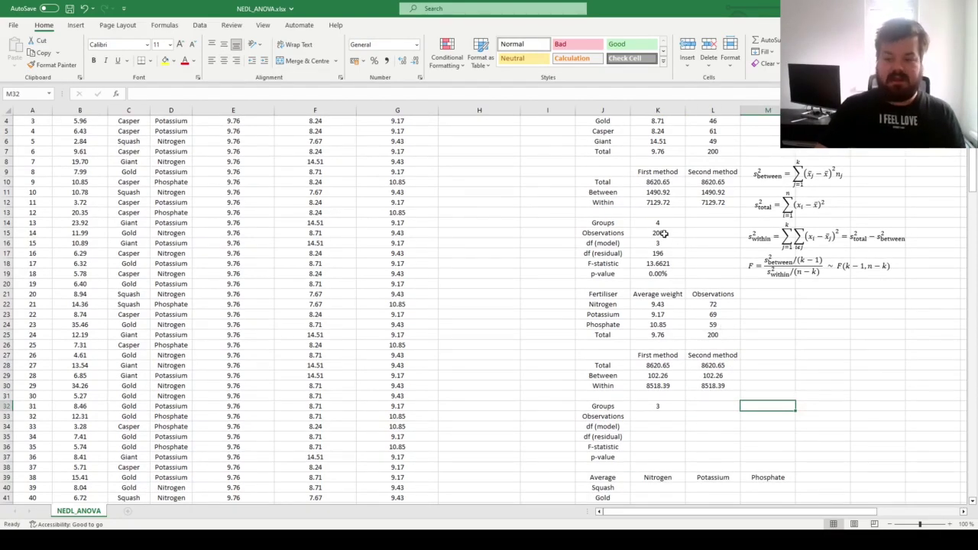
drag(664, 234, 659, 273)
key(ctrl+c)
click(663, 416)
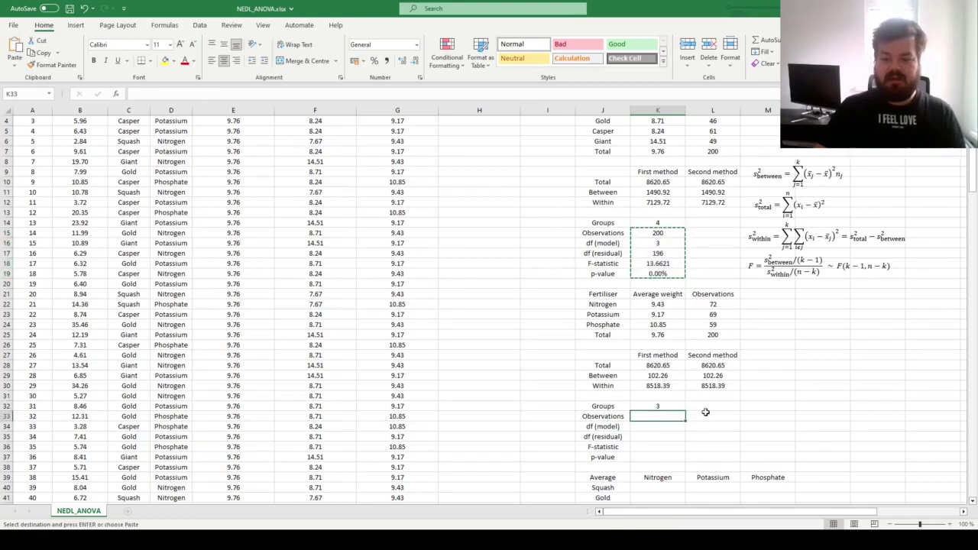
key(ctrl+v)
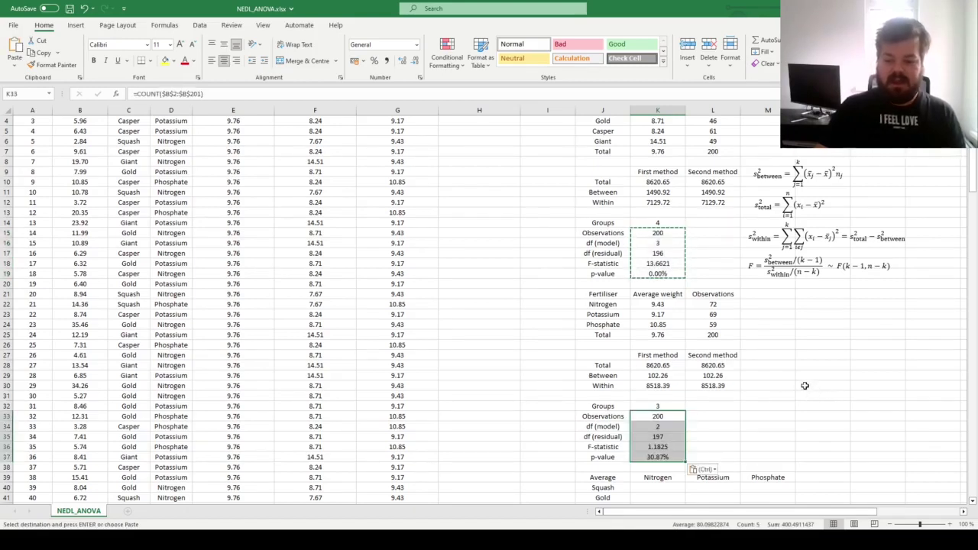
Step: Examine the fertiliser degrees of freedom, F-statistic, p-value formula and averages in K22:K24, comparing the between sums of squares in K11 and K29
click(661, 426)
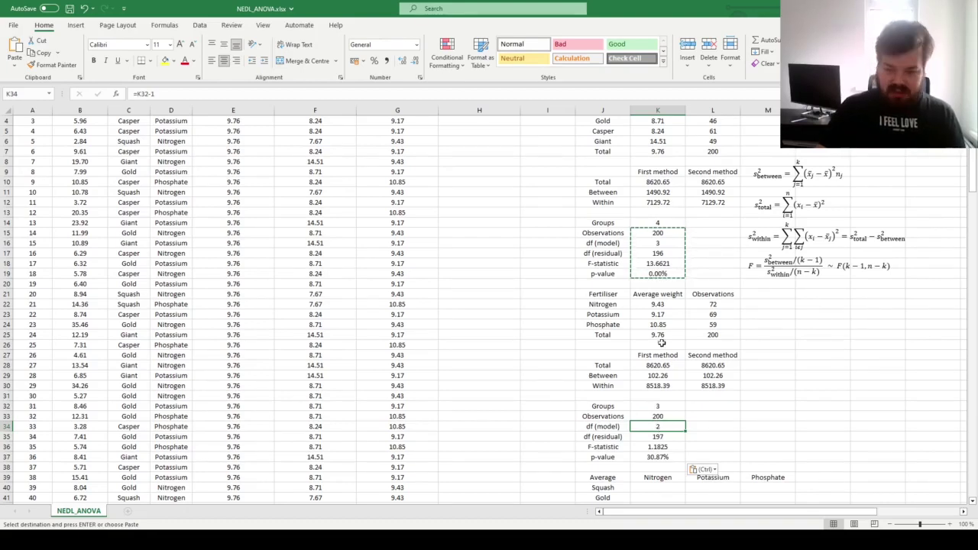
drag(602, 304, 604, 325)
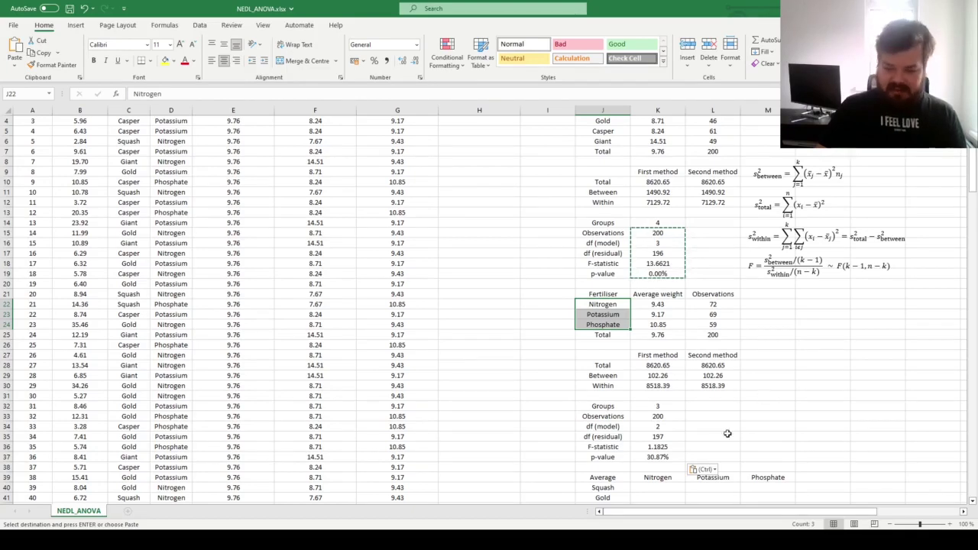
click(658, 447)
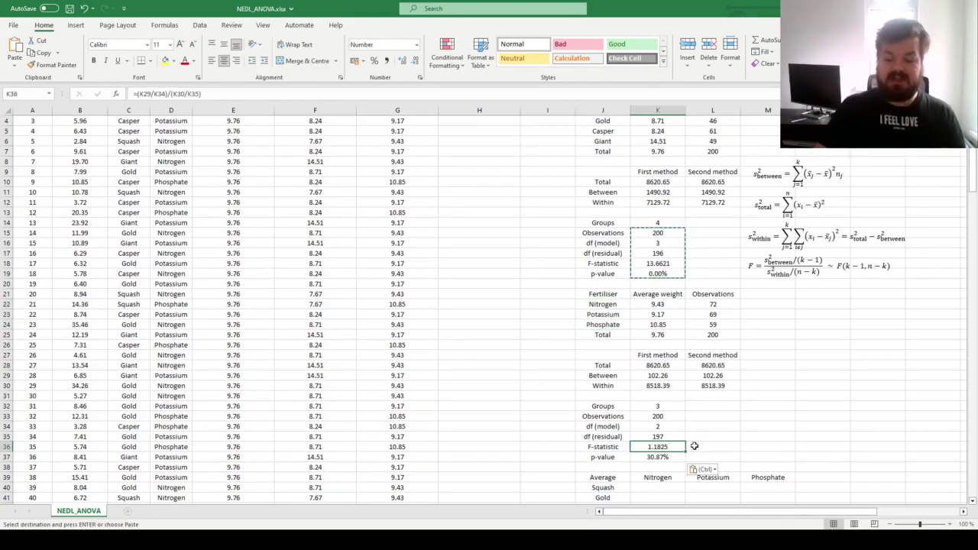
click(661, 377)
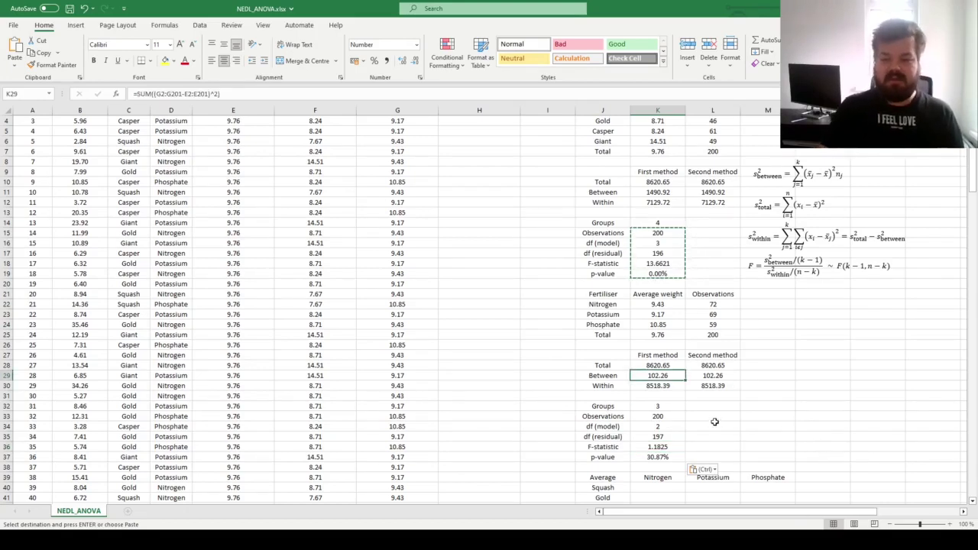
click(659, 191)
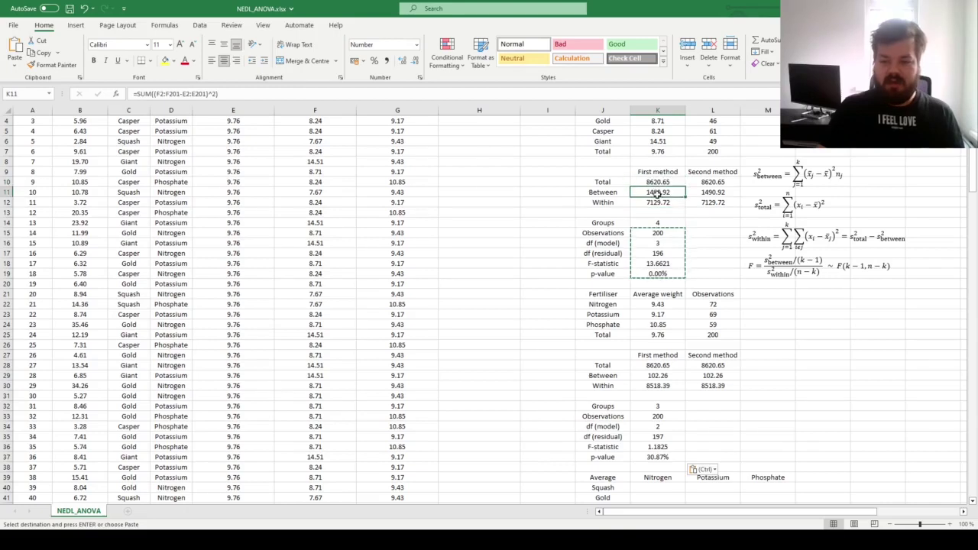
ctrl+click(659, 375)
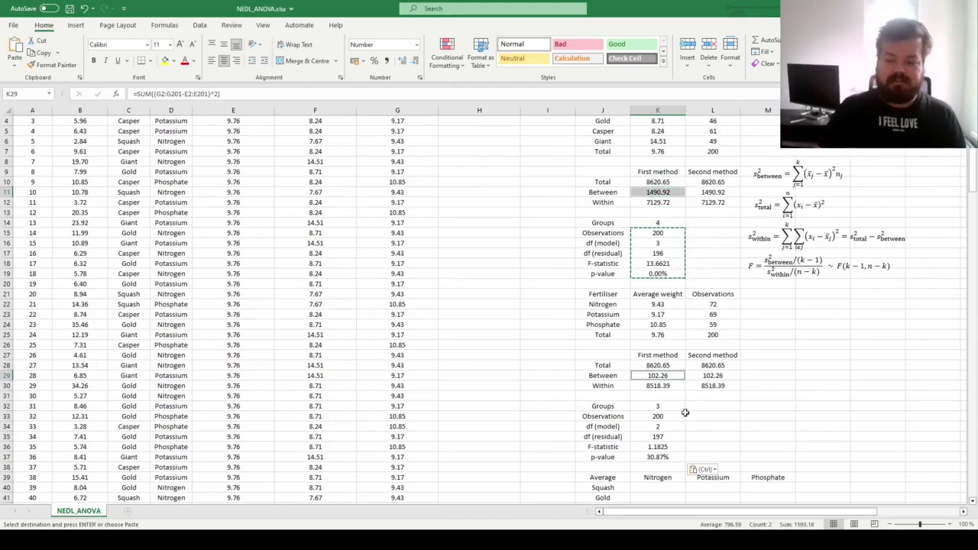
click(665, 457)
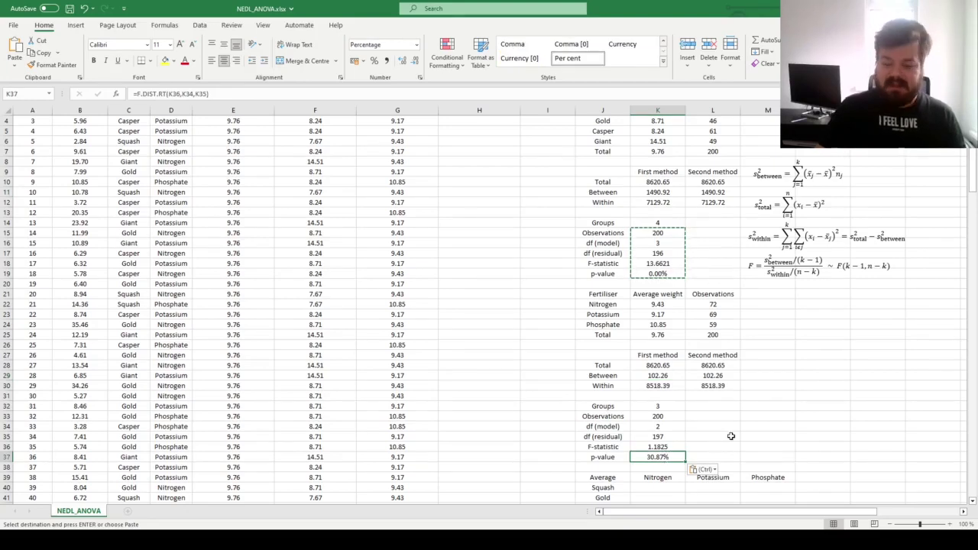
key(Up)
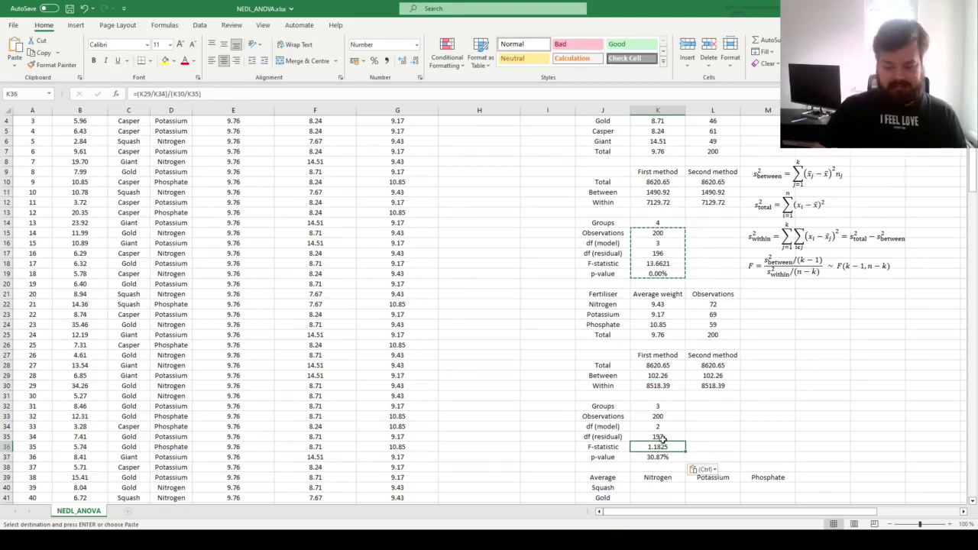
double_click(662, 457)
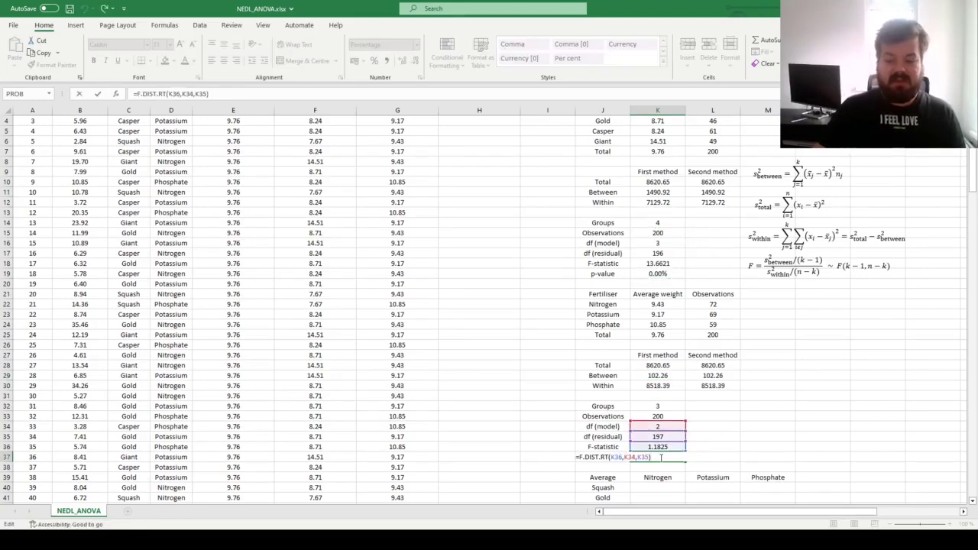
key(Escape)
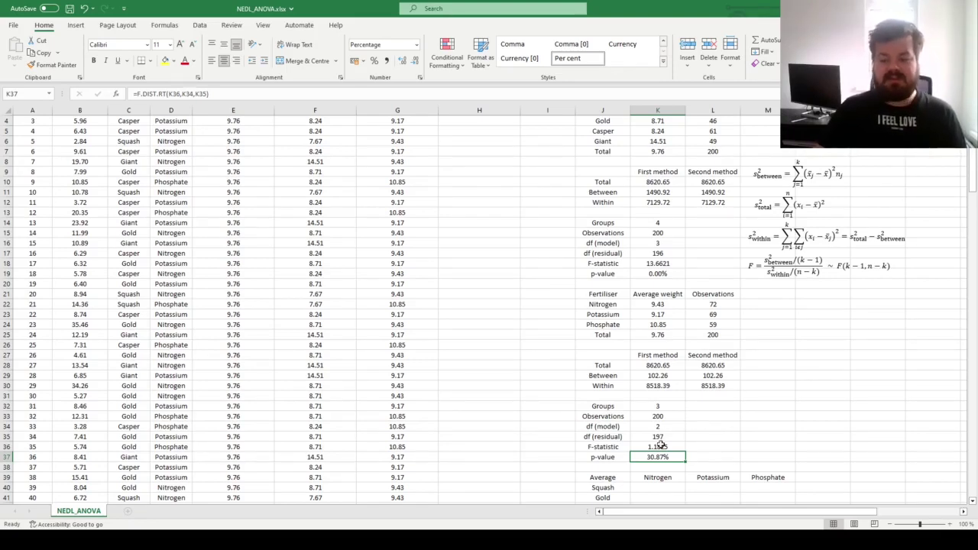
click(652, 299)
drag(654, 304, 655, 325)
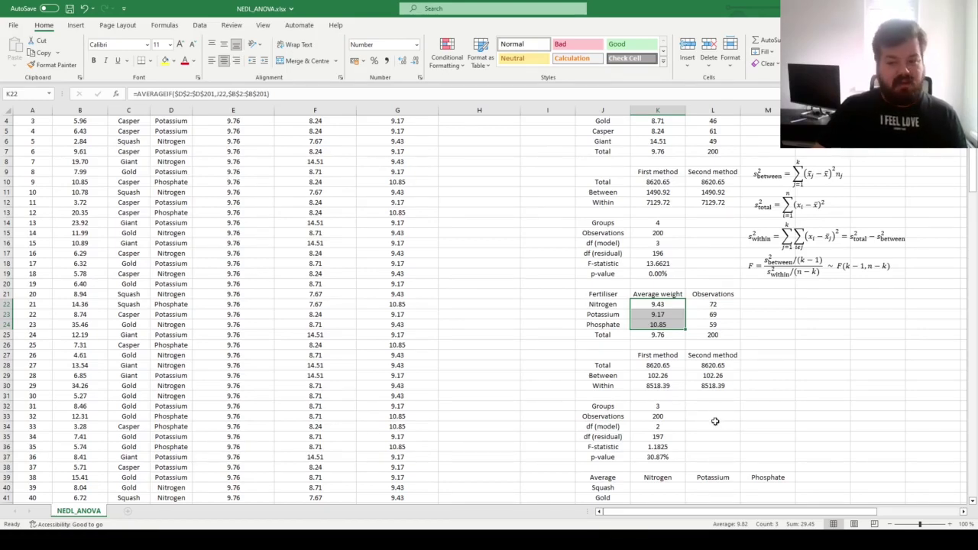
scroll(705, 420, up, 1)
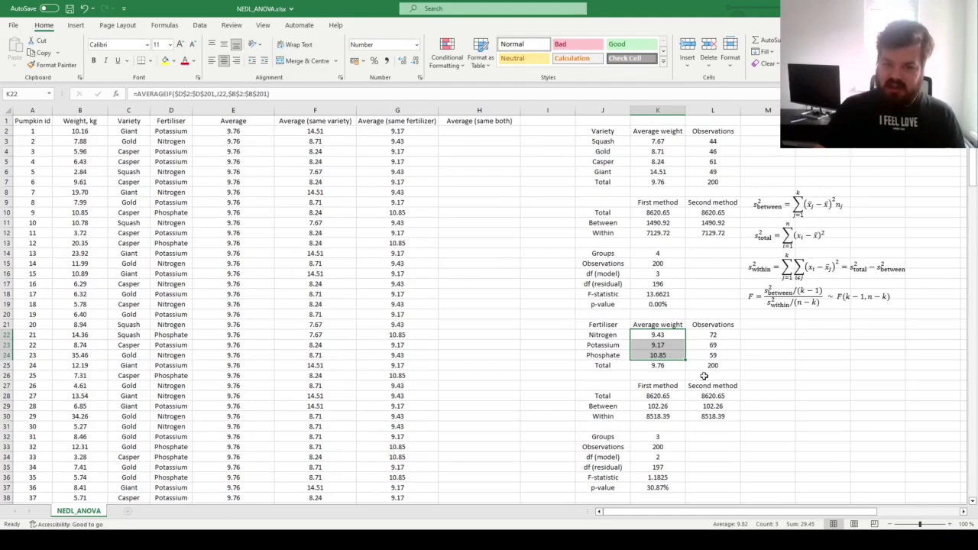